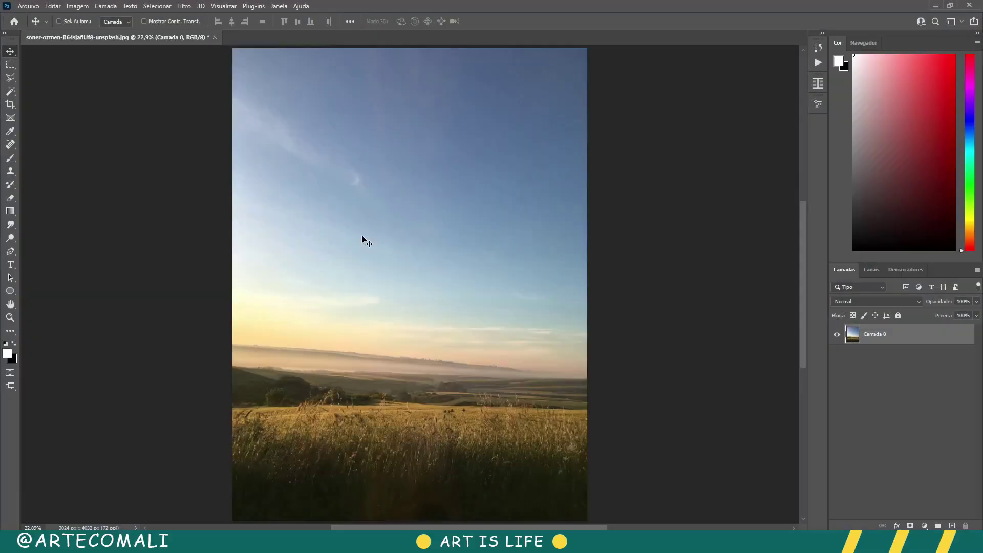
- Grade the sunset photo in Camera Raw: Temperature +30, Tint +23, Exposure -1.15, lower Contrast, Highlights and Shadows
left_click(184, 6)
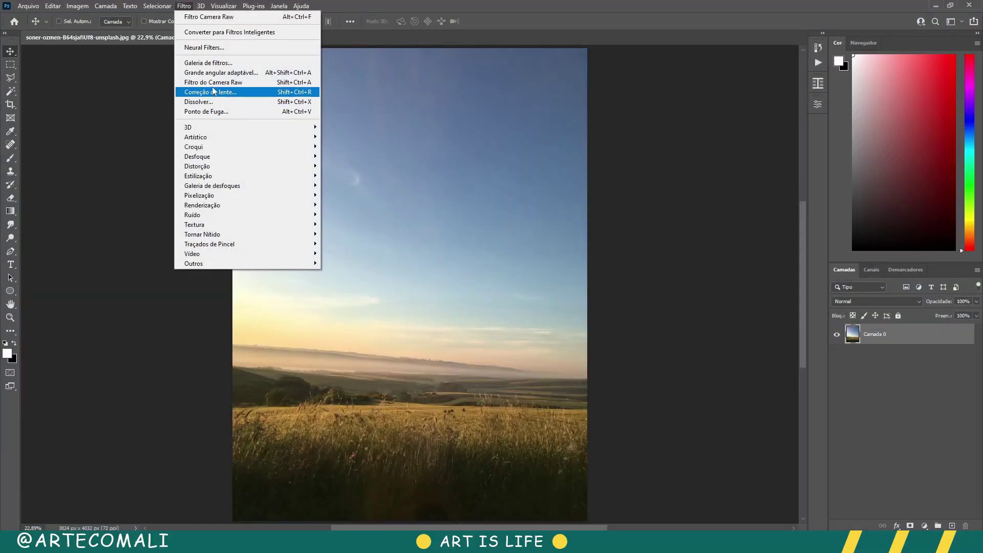
left_click(220, 90)
left_click_drag(890, 182, 906, 182)
mouse_move(890, 198)
left_mouse_down()
mouse_move(902, 198)
mouse_move(876, 223)
mouse_move(884, 239)
left_mouse_up()
mouse_move(889, 254)
left_mouse_down()
mouse_move(880, 254)
mouse_move(883, 271)
left_mouse_up()
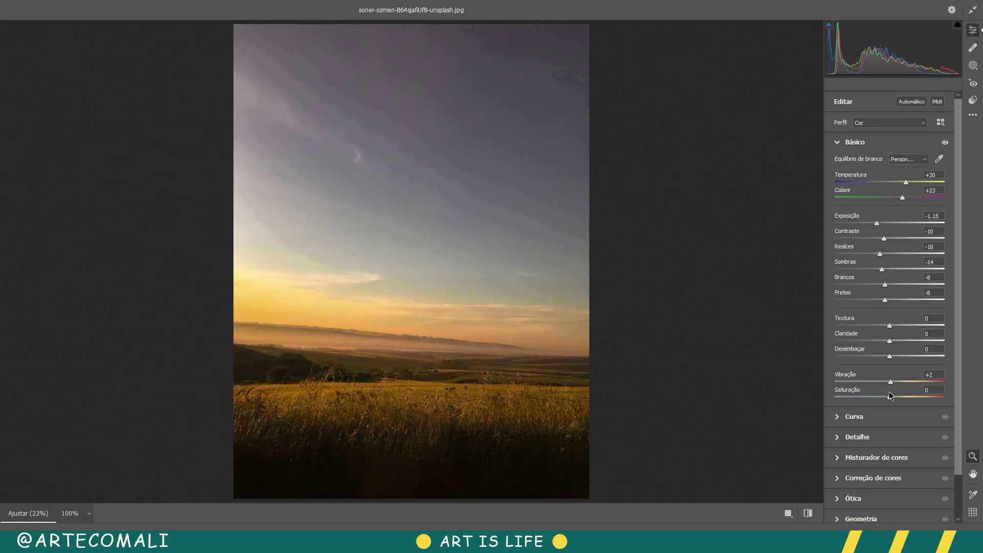
left_click(854, 417)
- Open the sean-musil grassy hill photo and drag it into the sunset composite, scaled to fit
key("ctrl+o")
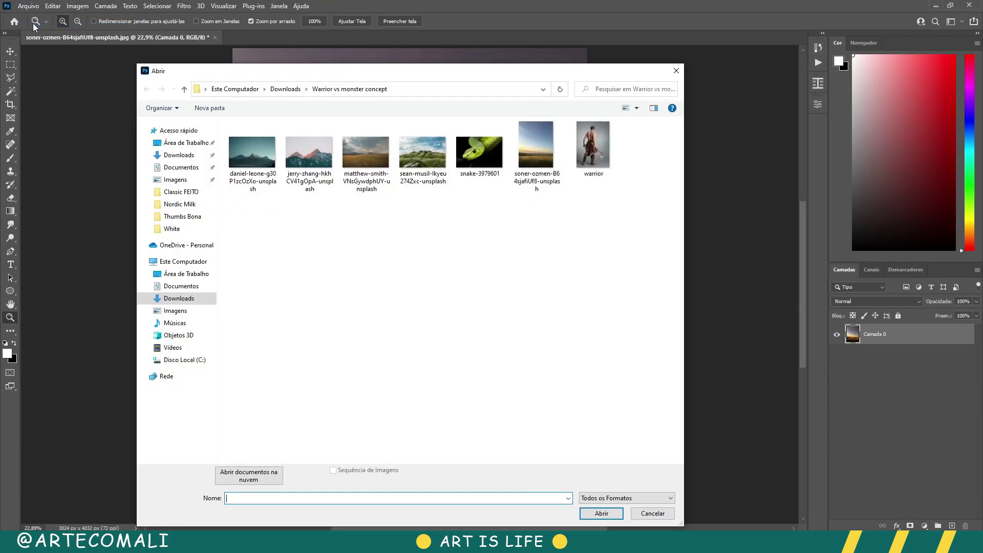
double_click(422, 152)
key("v")
mouse_move(410, 287)
left_mouse_down()
mouse_move(469, 262)
mouse_move(731, 310)
mouse_move(681, 325)
left_mouse_up()
key("ctrl+t")
key("Return")
- Paint black on the hill layer's mask to hide its blue sky
key("b")
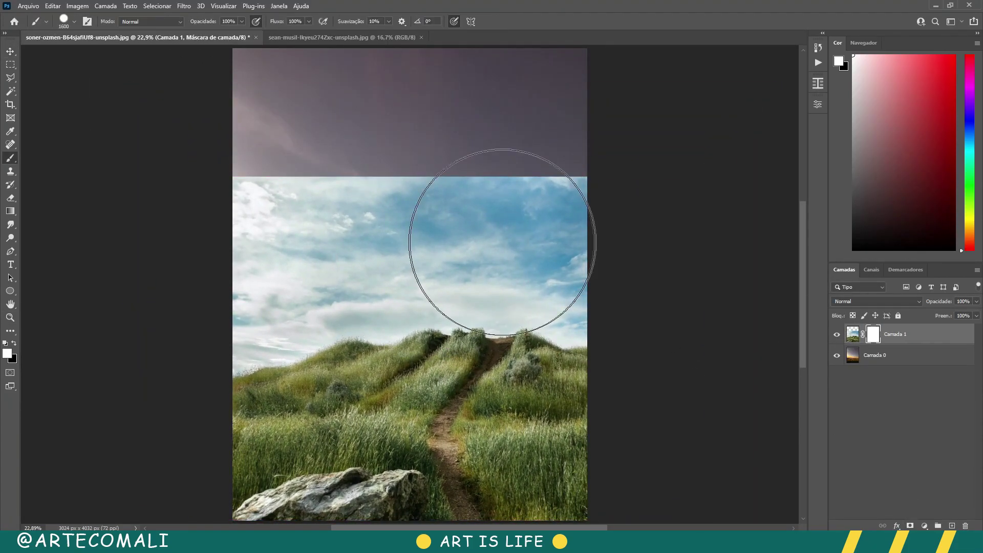
key("x")
key("[")
key("[")
key("[")
mouse_move(654, 143)
left_mouse_down()
mouse_move(301, 136)
mouse_move(509, 263)
mouse_move(434, 327)
mouse_move(227, 325)
left_mouse_up()
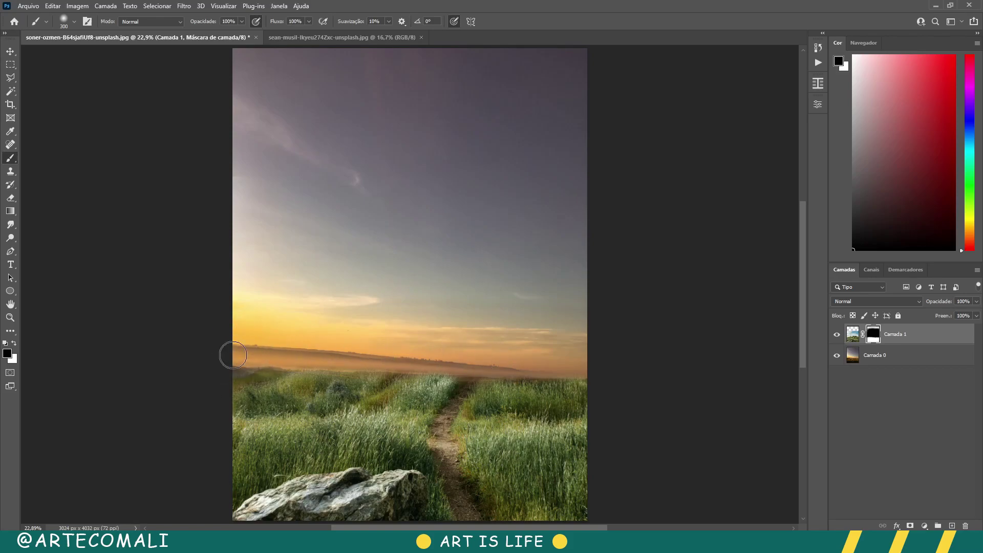
key("z")
left_click(925, 526)
- Apply Match Color from the sunset document's Camada 0: Luminance 142, Intensity 144, Fade 20
left_click(77, 5)
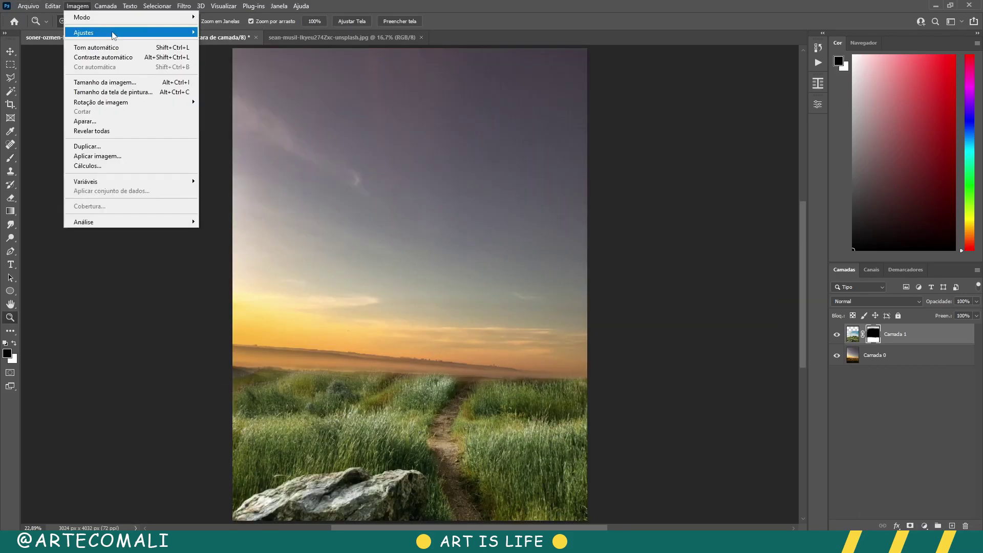
left_click(250, 237)
left_click(630, 331)
left_click(623, 349)
left_click(630, 345)
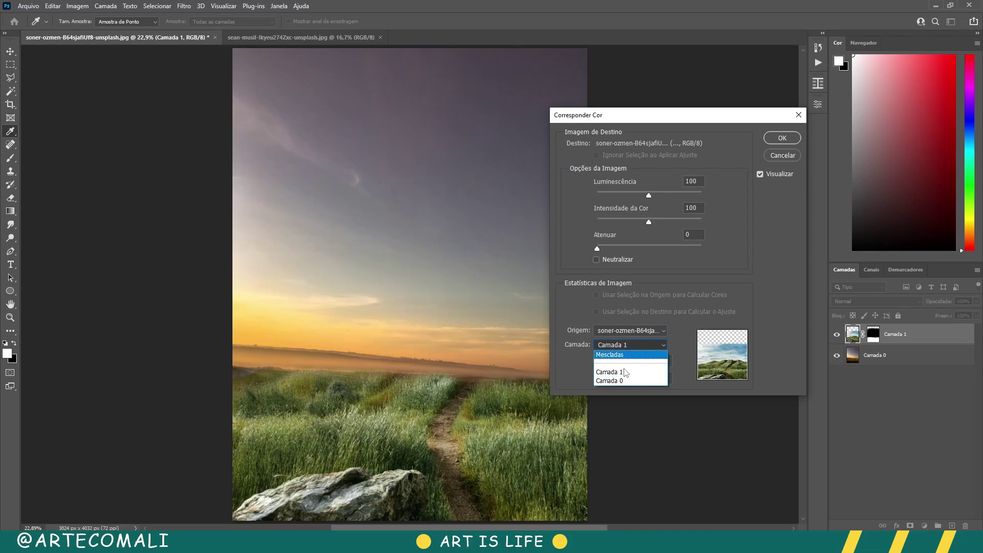
left_click(609, 358)
left_click_drag(597, 249, 609, 249)
left_click_drag(649, 195, 672, 196)
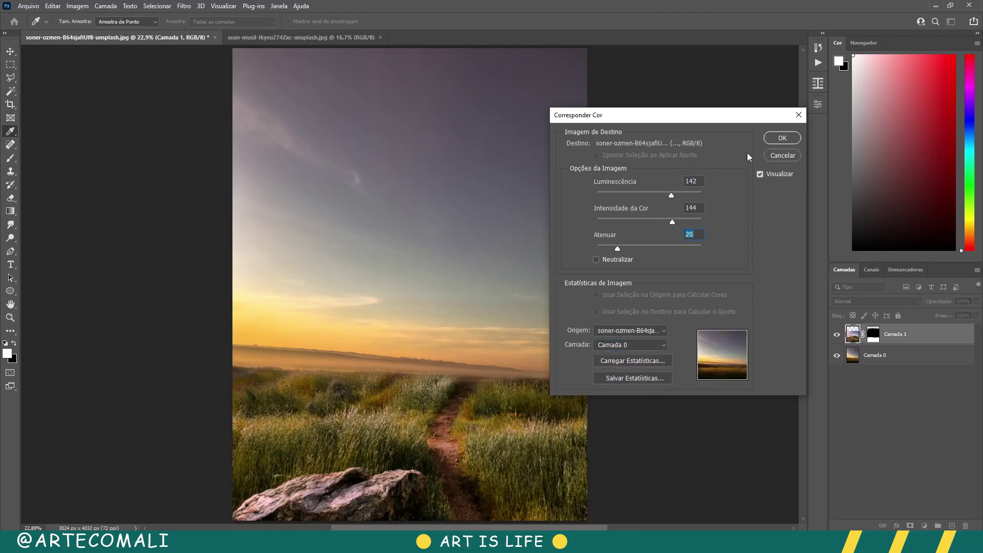
left_click(783, 137)
- Open warrior.jpg and zoom in on the warrior
left_click(53, 5)
left_click(67, 25)
left_click(333, 370)
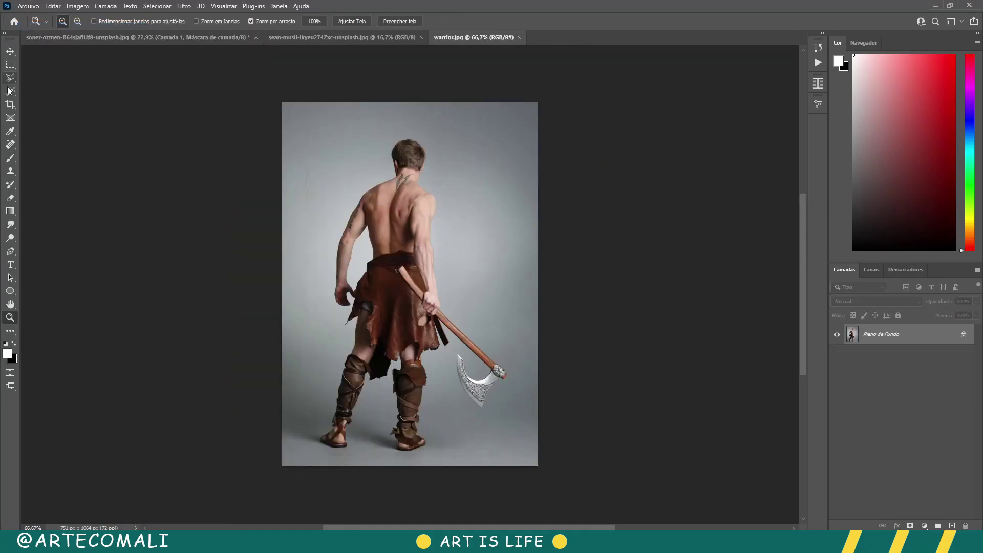
- Select the axe-wielding warrior with Object Selection, refining it with Quick Selection
left_click_drag(290, 119, 521, 456)
scroll(485, 395, "up", 5)
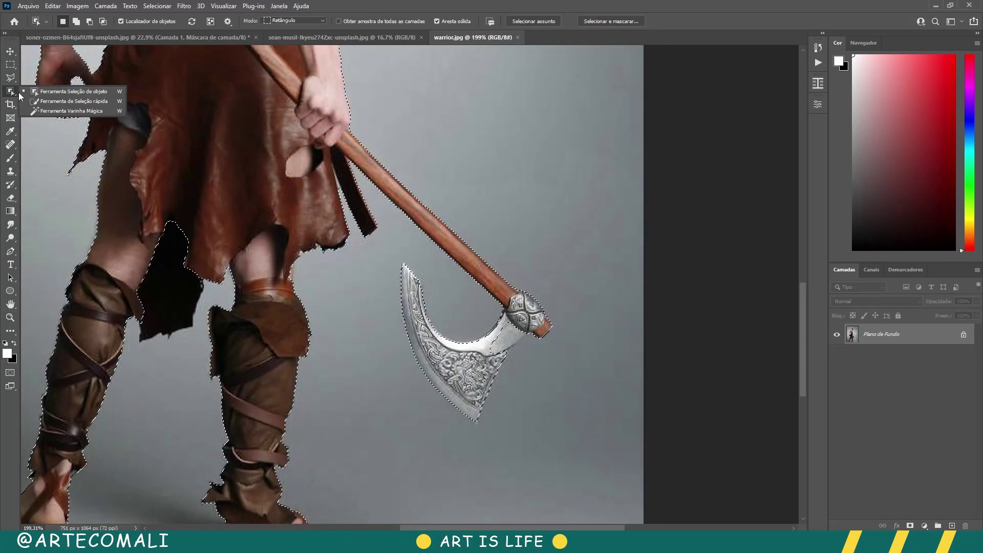
left_click(10, 91)
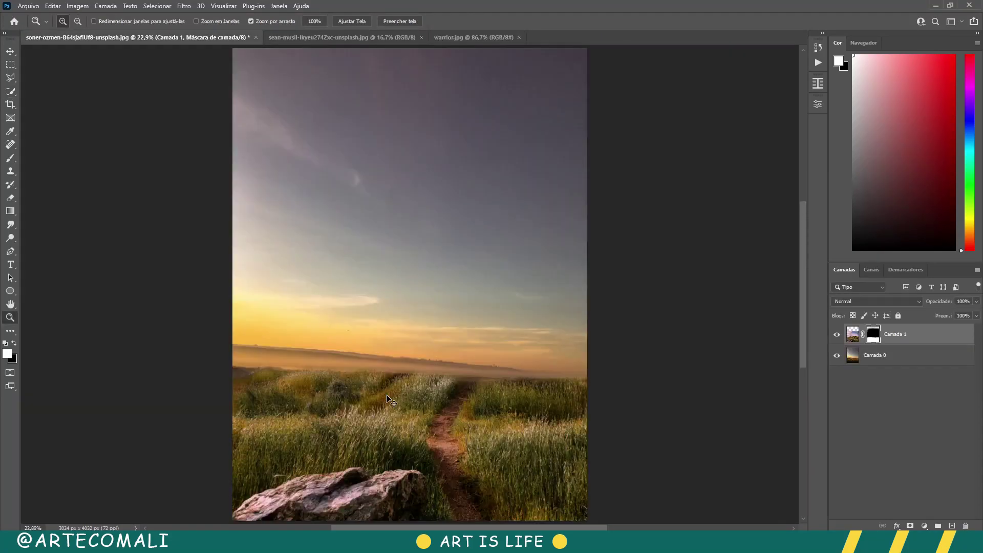
- Place the warrior on the foreground rock, scaled down and slightly tilted
left_click_drag(423, 313, 385, 459)
left_click_drag(451, 456, 453, 443)
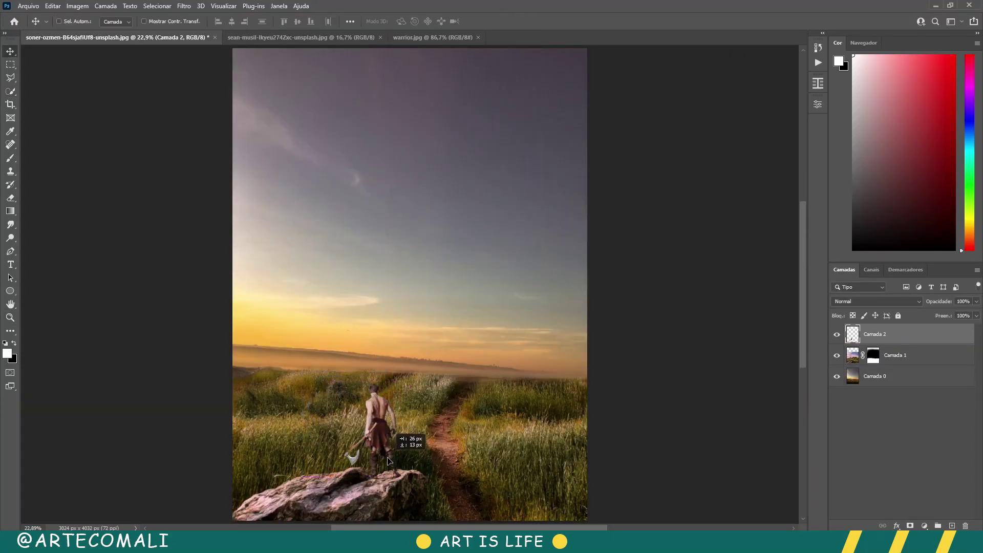
key("Return")
left_click_drag(399, 462, 379, 473)
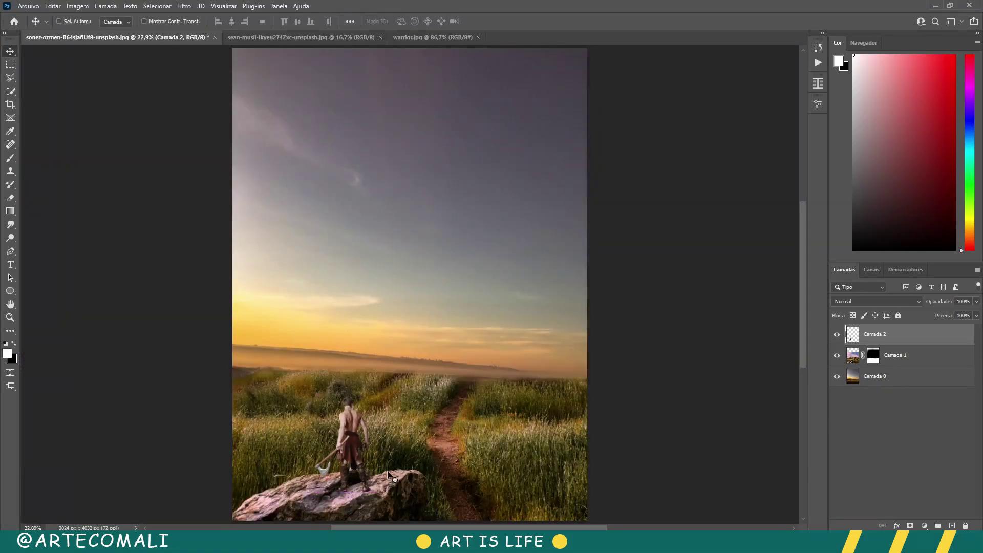
- Position and stretch the snowy mountain layer across the horizon
key("z")
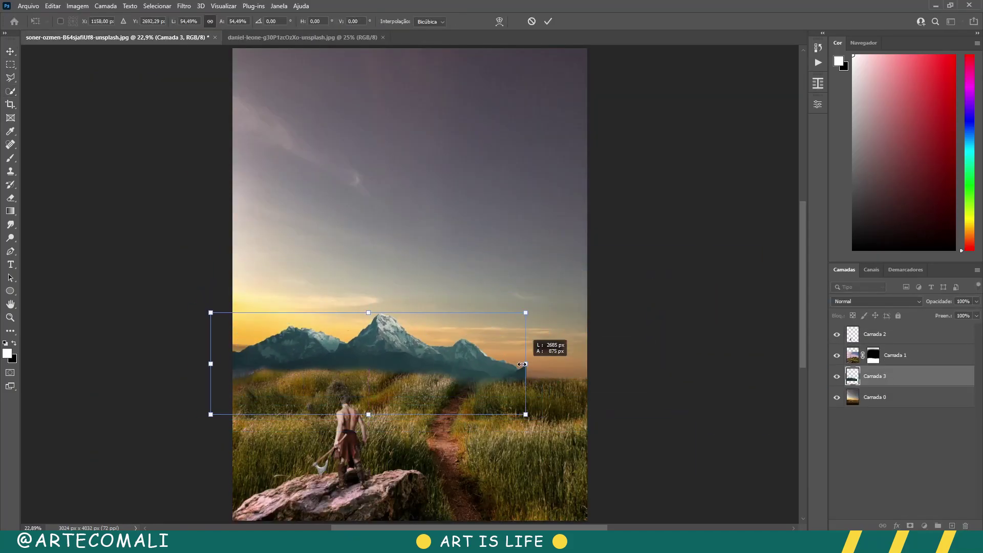
key("Return")
left_click_drag(387, 348, 446, 361)
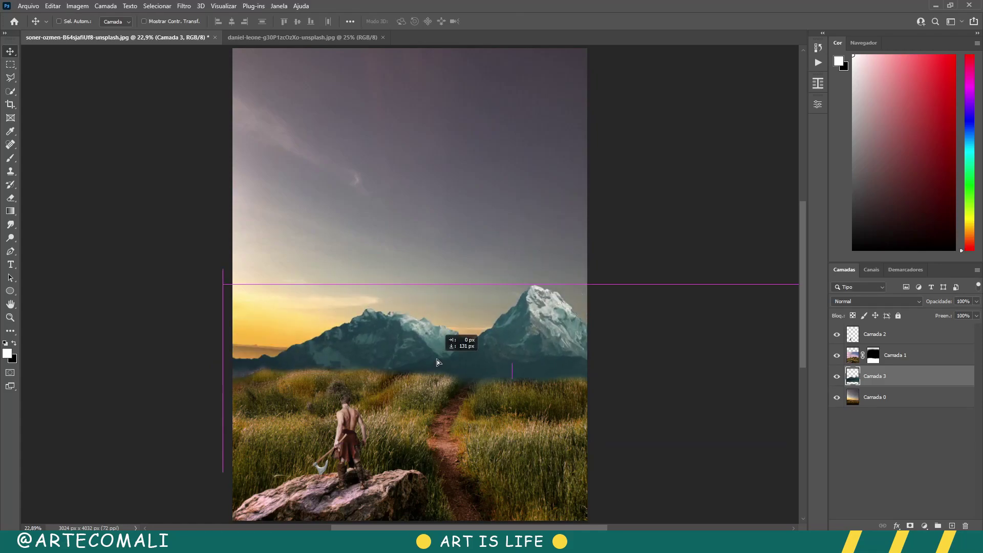
key("ctrl+t")
left_click_drag(533, 333, 505, 345)
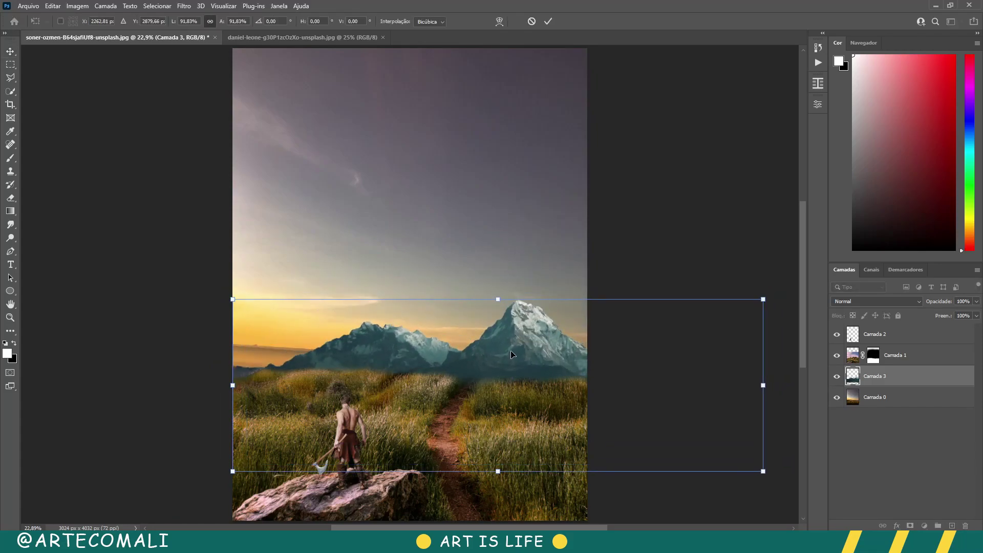
key("Return")
- Add the pink mountain photo and shrink it to a small peak at the left
left_click(28, 6)
left_click(39, 25)
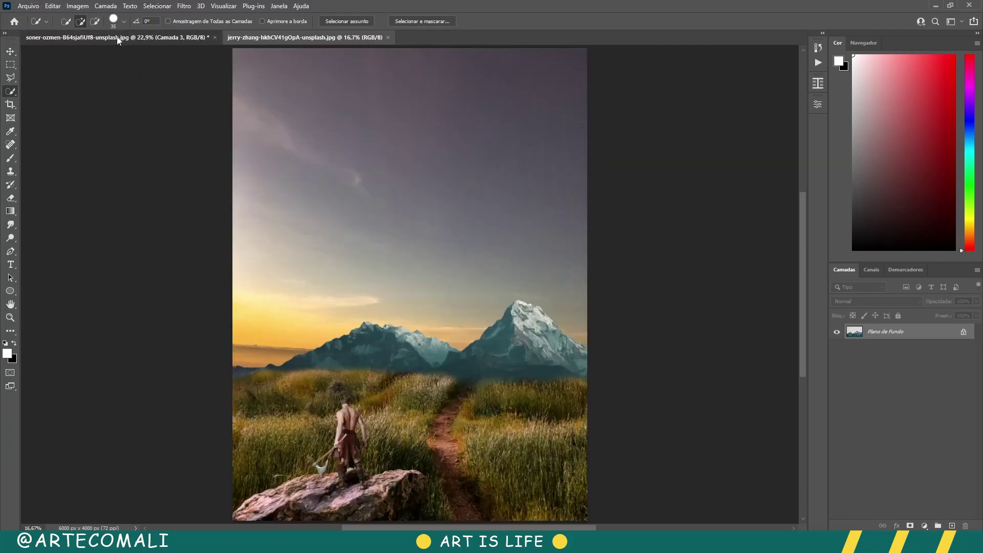
key("ctrl+t")
left_click_drag(565, 324, 296, 319)
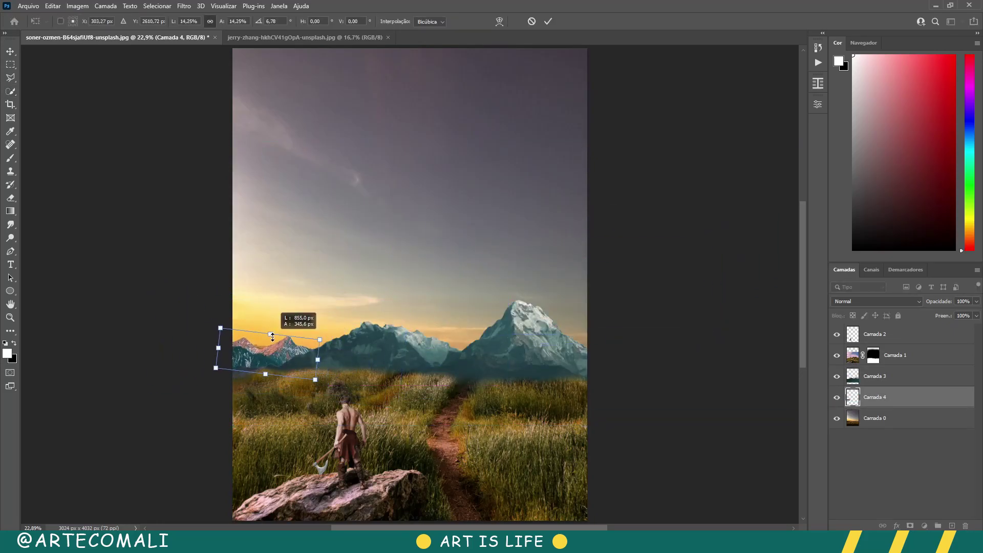
key("Return")
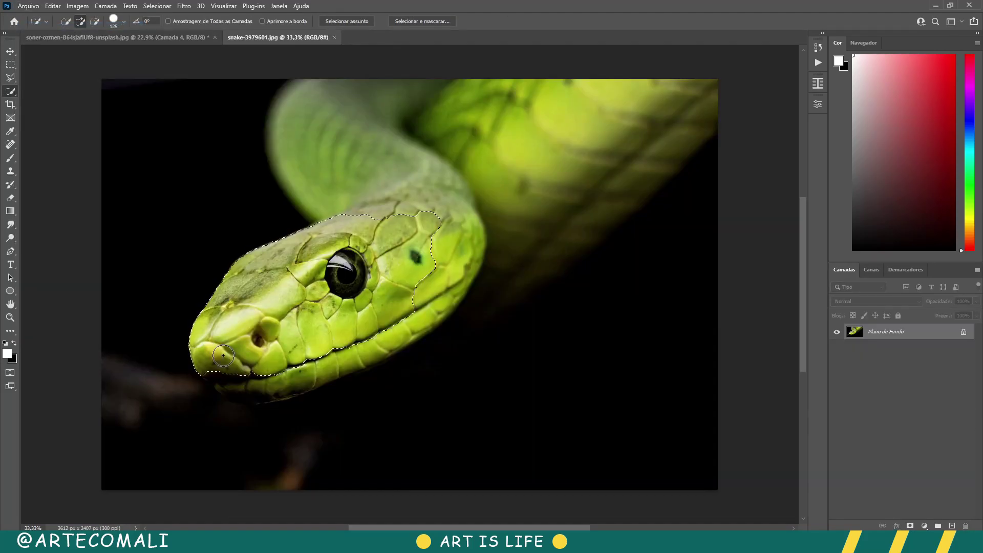
- Select the snake's head with Quick Selection and add its body with the Lasso
key("ctrl+d")
left_click_drag(231, 338, 410, 210)
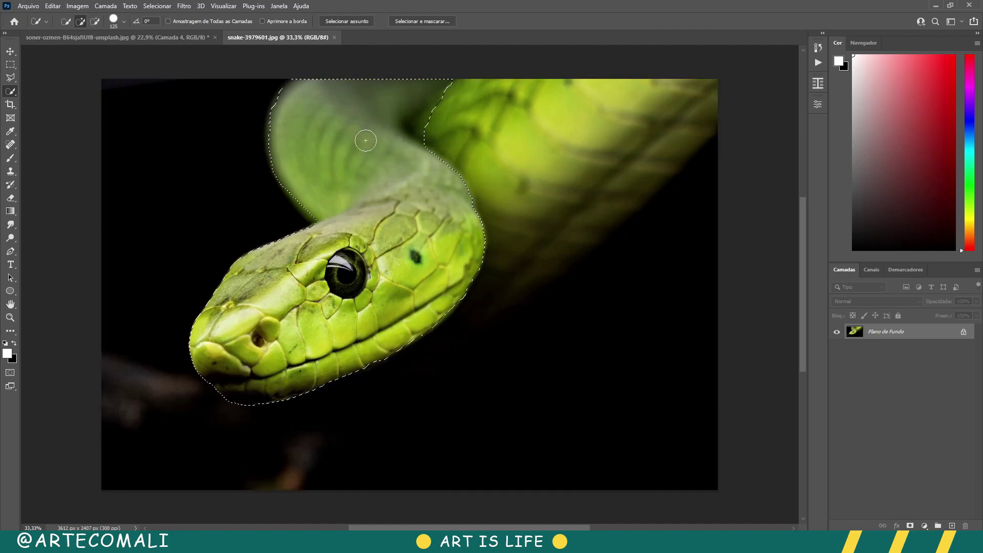
left_click_drag(625, 90, 608, 173)
key("l")
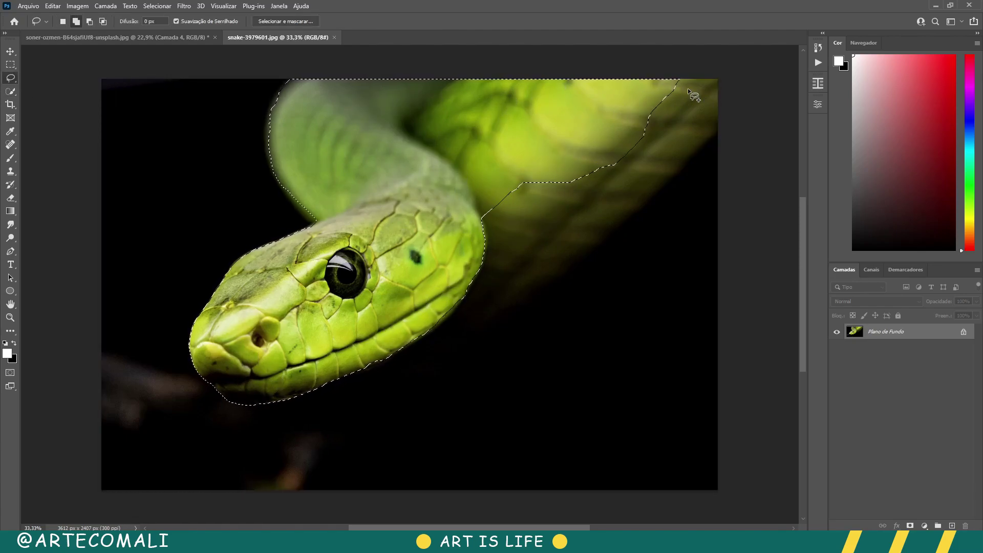
left_click_drag(453, 312, 461, 308)
left_click_drag(472, 300, 592, 223)
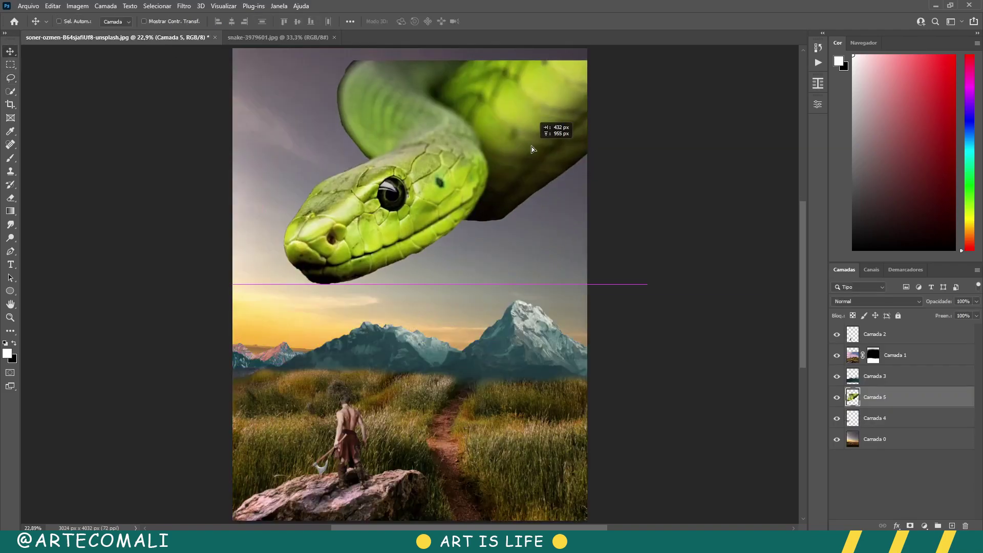
- Drag the snake into the composite and rotate it so its head looms over the mountains
left_click_drag(388, 179, 507, 205)
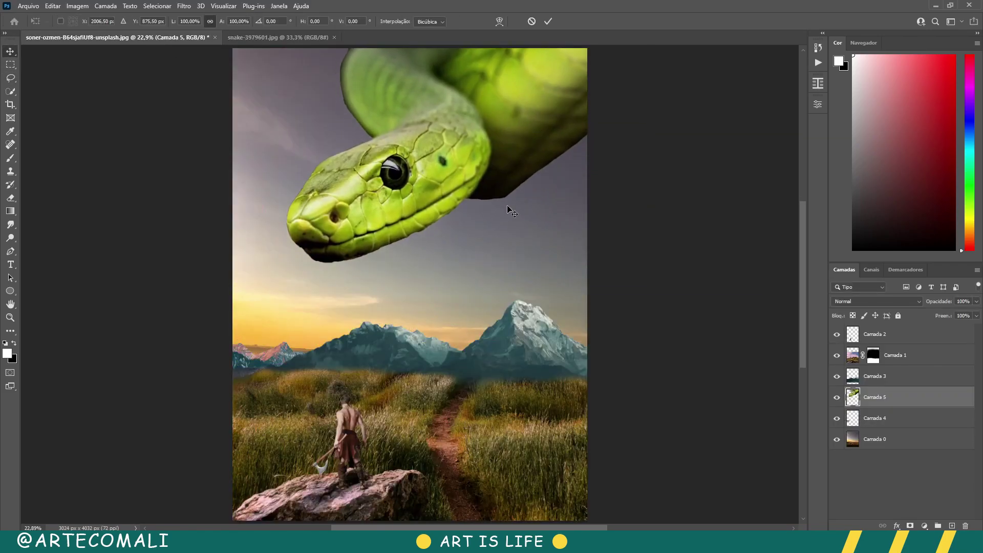
key("ctrl+t")
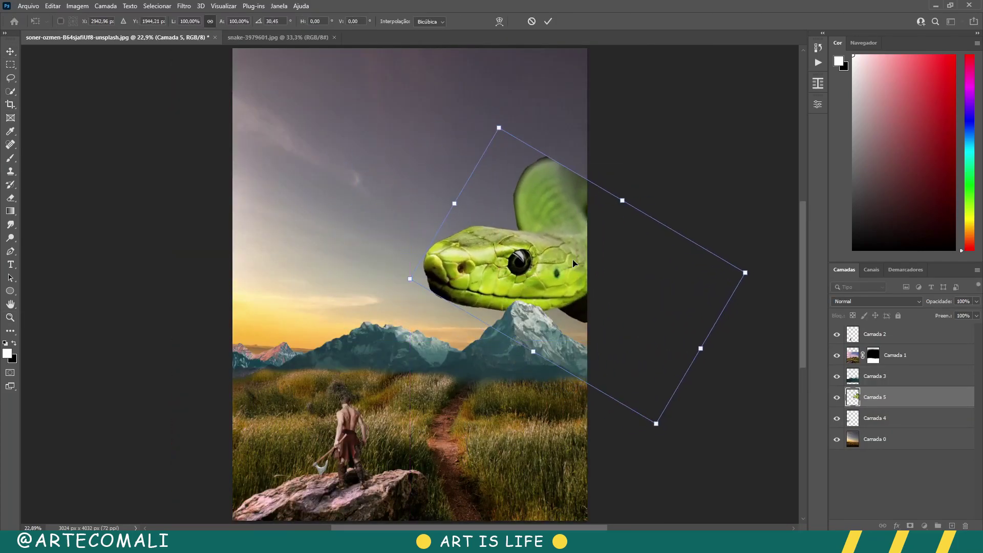
key("Return")
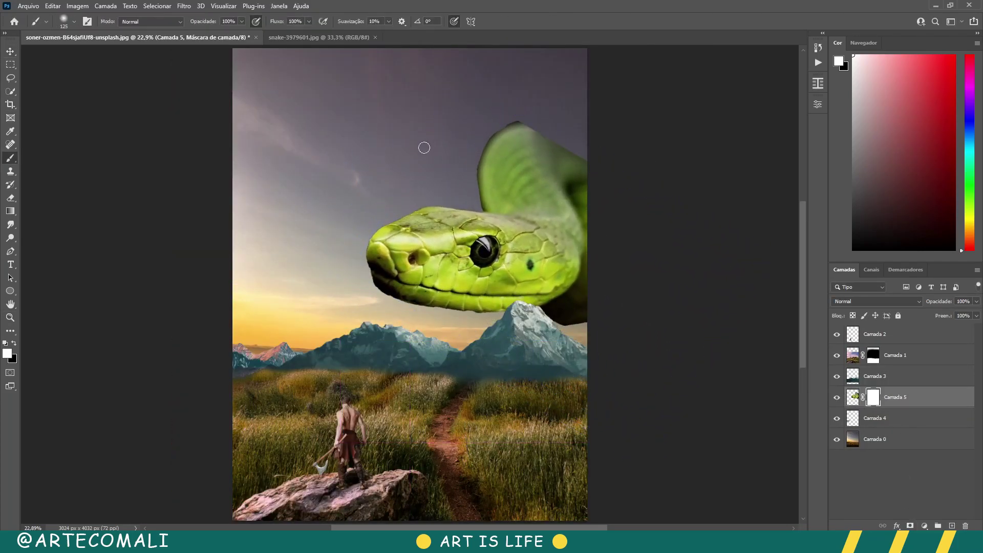
- Mask out the snake's upper coil and move the snake down and left
mouse_move(424, 147)
left_mouse_down()
mouse_move(529, 145)
mouse_move(479, 198)
left_mouse_up()
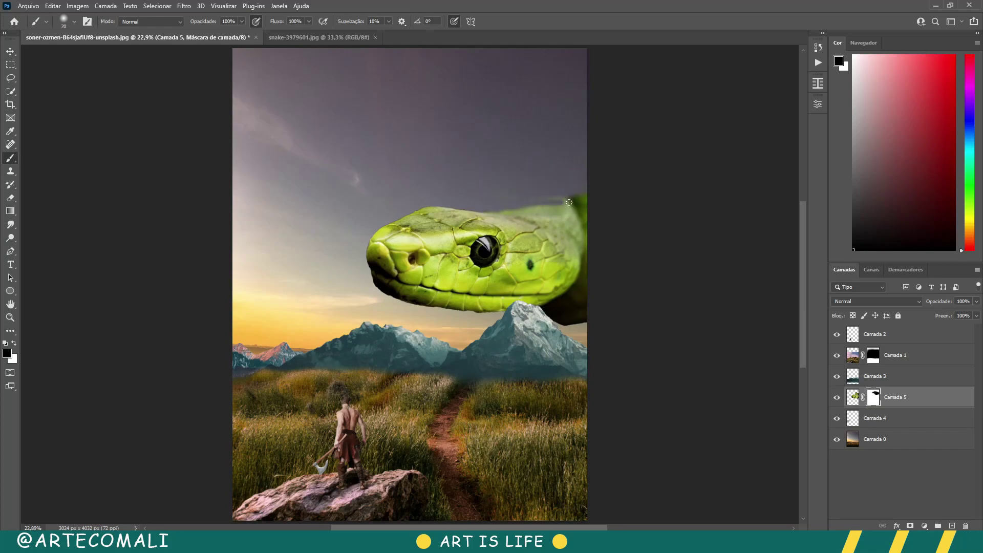
key("v")
mouse_move(490, 266)
left_mouse_down()
mouse_move(558, 296)
mouse_move(540, 303)
left_mouse_up()
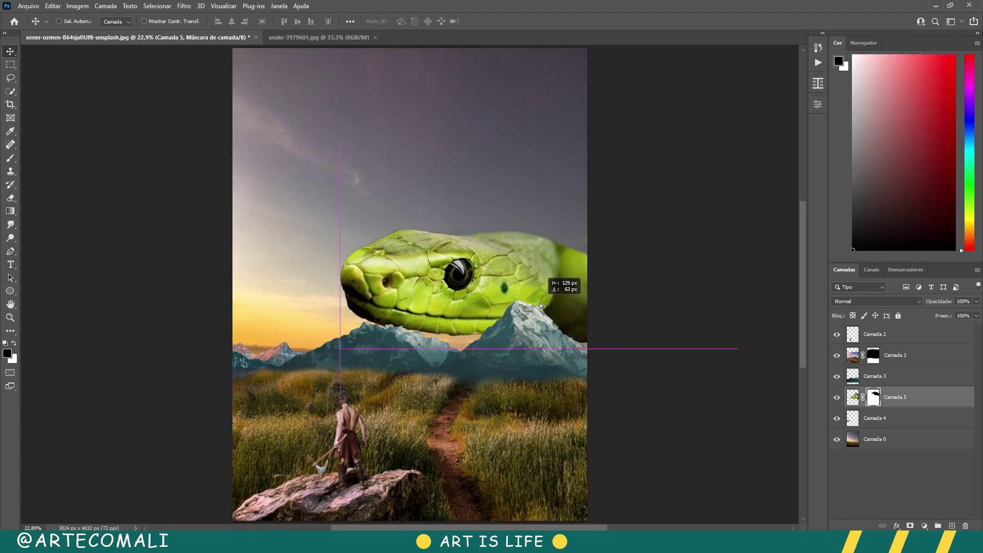
- Fit the composite on screen and drag the small pink mountain layer off the canvas
key("z")
right_click(297, 318)
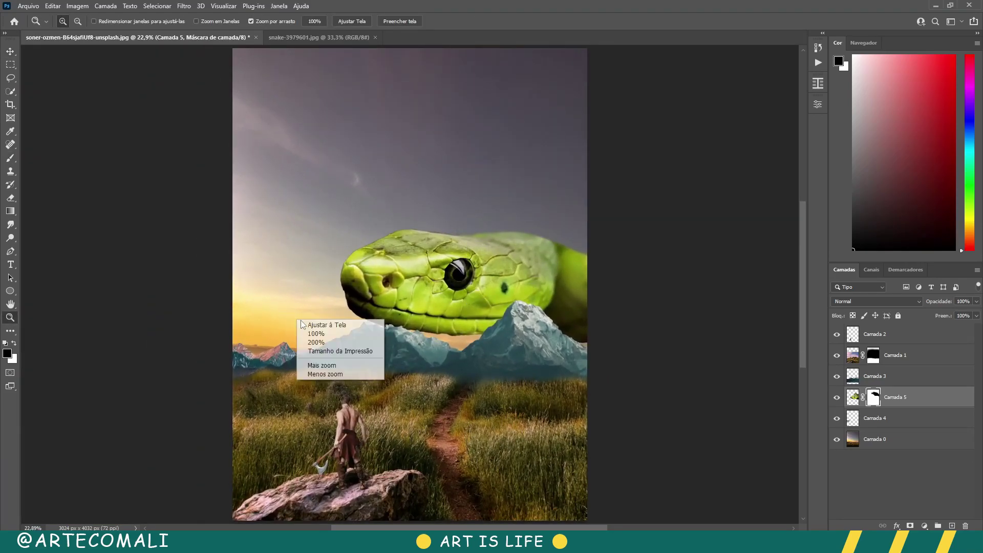
left_click(307, 364)
key("v")
left_click(306, 337, "ctrl")
key("ctrl+0")
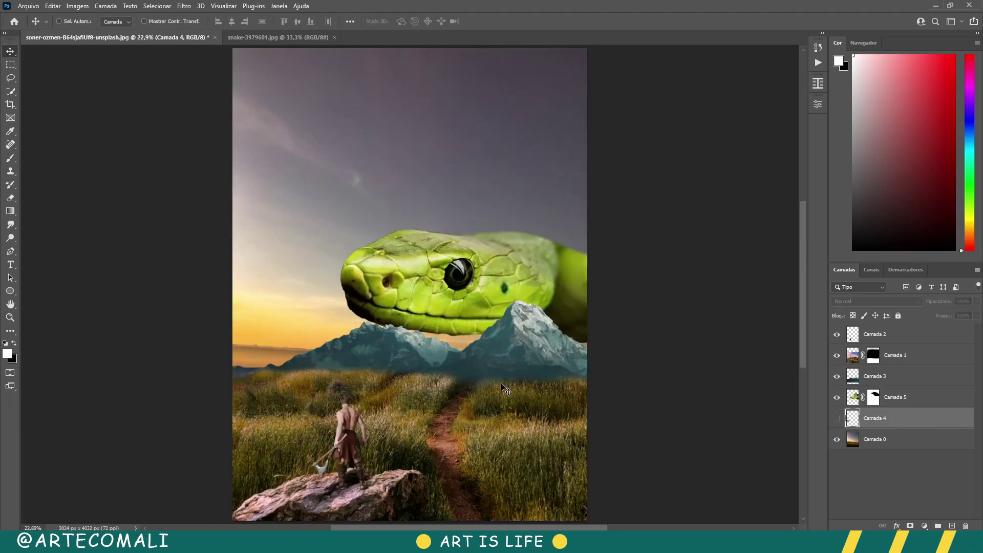
left_click_drag(257, 352, 184, 359)
- Delete the pink mountain layer and paint Camada 3's mask to trace the snake's jaw
key("Delete")
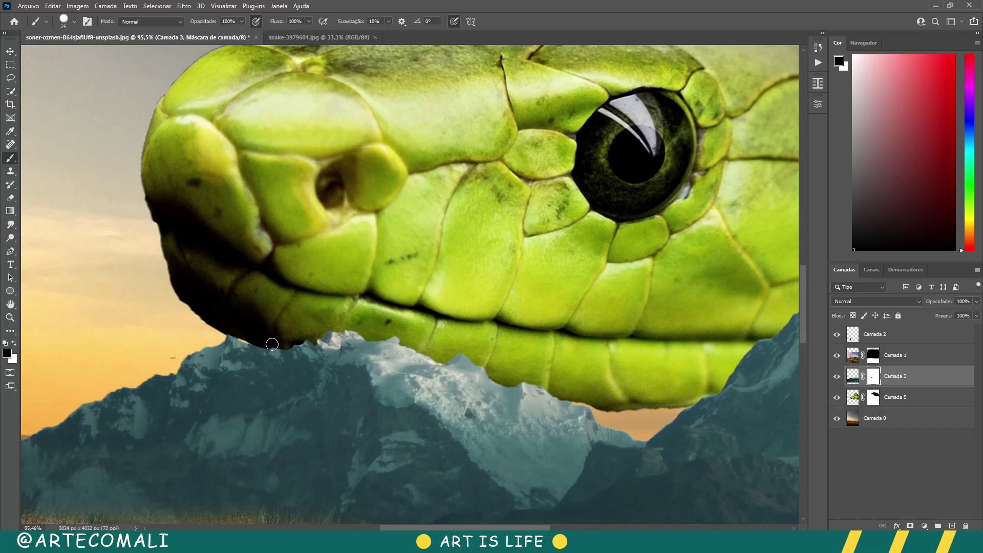
key("x")
scroll(320, 336, "up", 2, "alt")
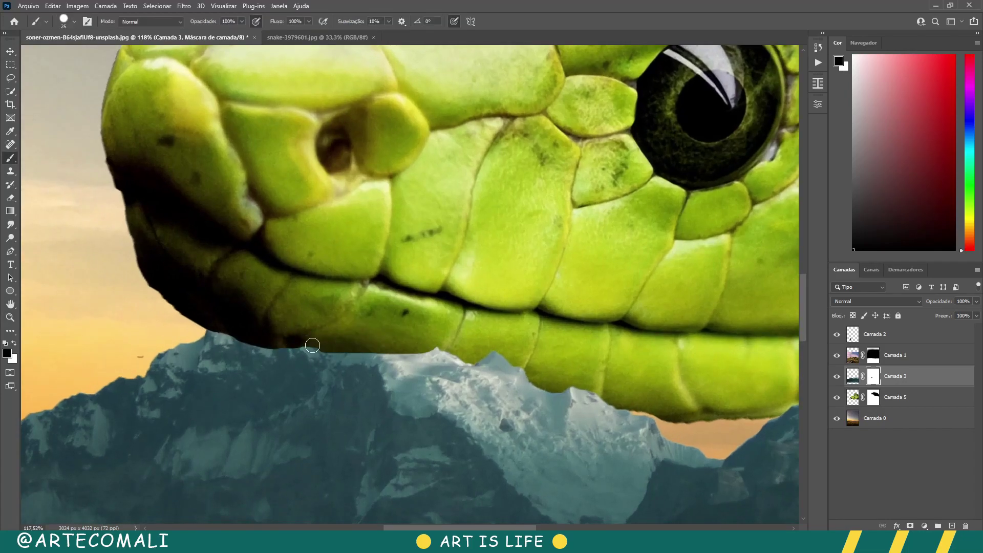
scroll(312, 345, "down", 3)
scroll(334, 272, "right", 3)
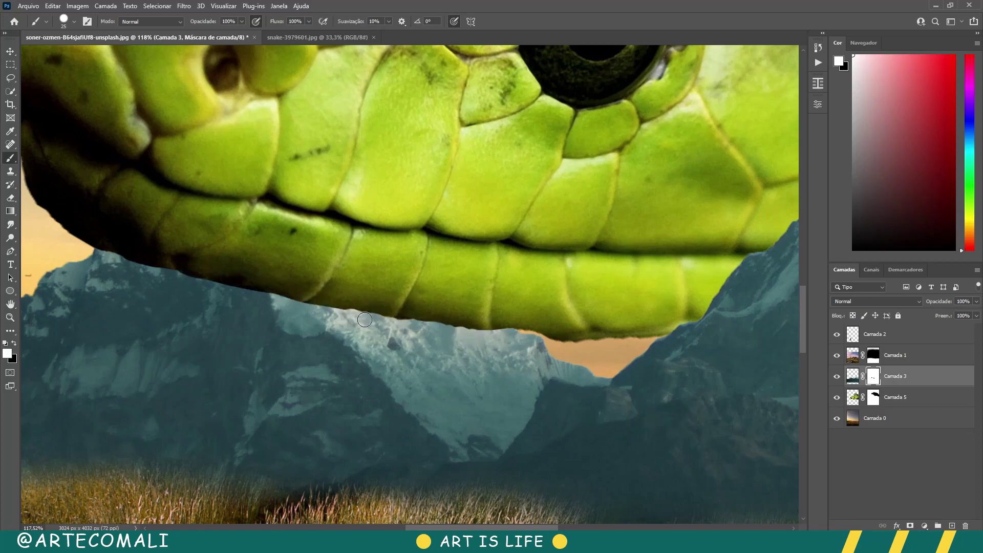
key("x")
scroll(365, 320, "up", 1, "alt")
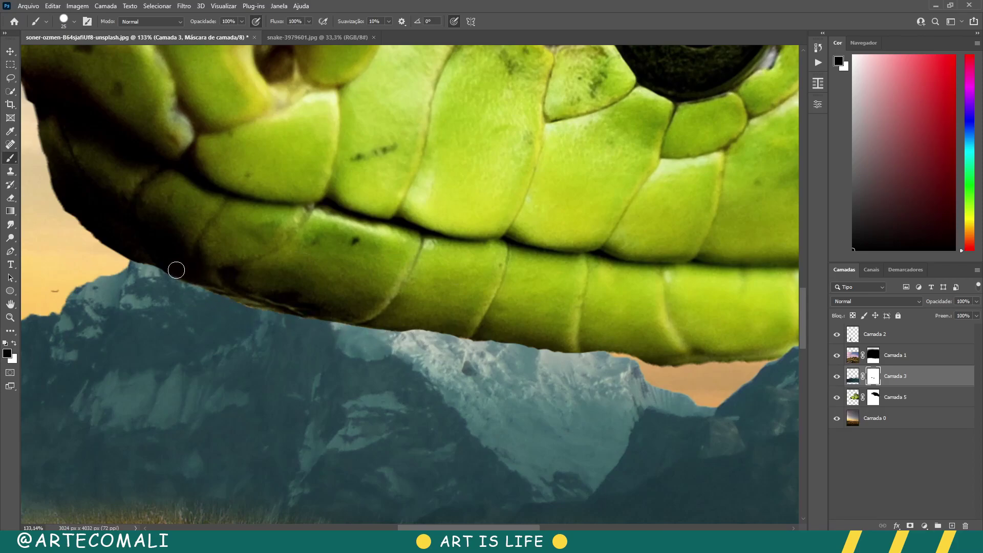
scroll(161, 255, "down", 5, "alt")
scroll(307, 256, "up", 5, "alt")
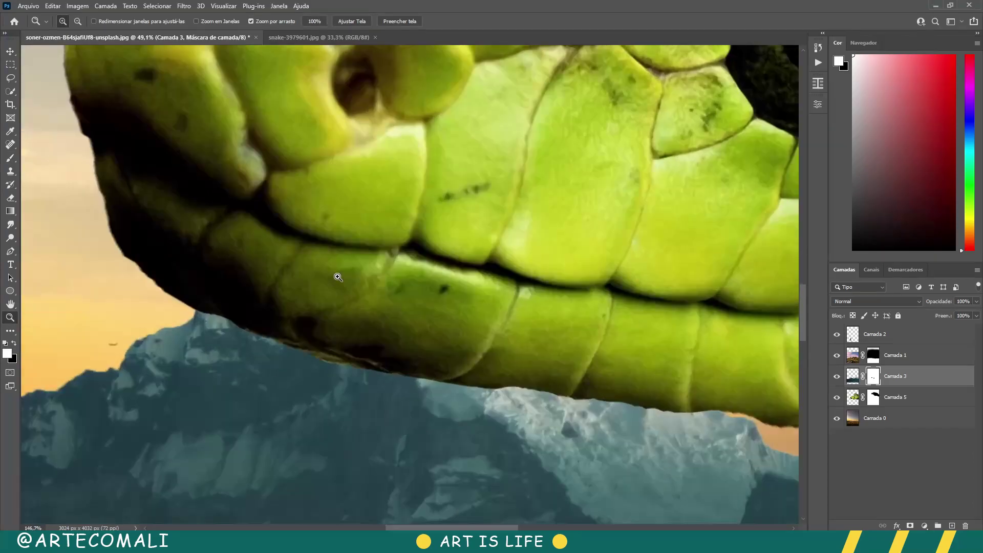
scroll(379, 246, "down", 2, "alt")
key("alt+bracketleft")
key("x")
- Drag the crop box's top edge to shorten the image height
key("c")
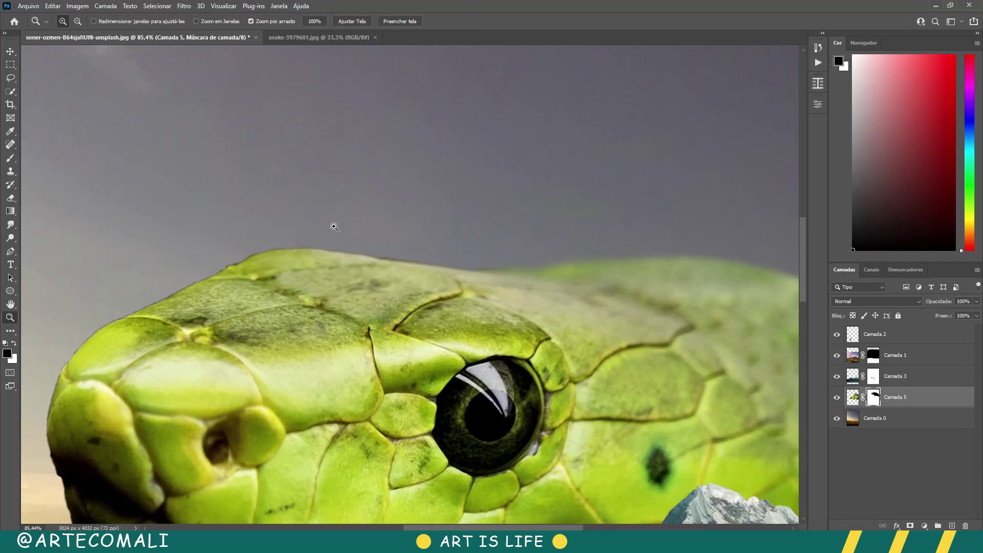
key("ctrl+0")
left_click_drag(404, 73, 410, 68)
- Apply the 3024 × 3683 px crop and slightly enlarge the warrior on the foreground rock
left_click(555, 26)
key("v")
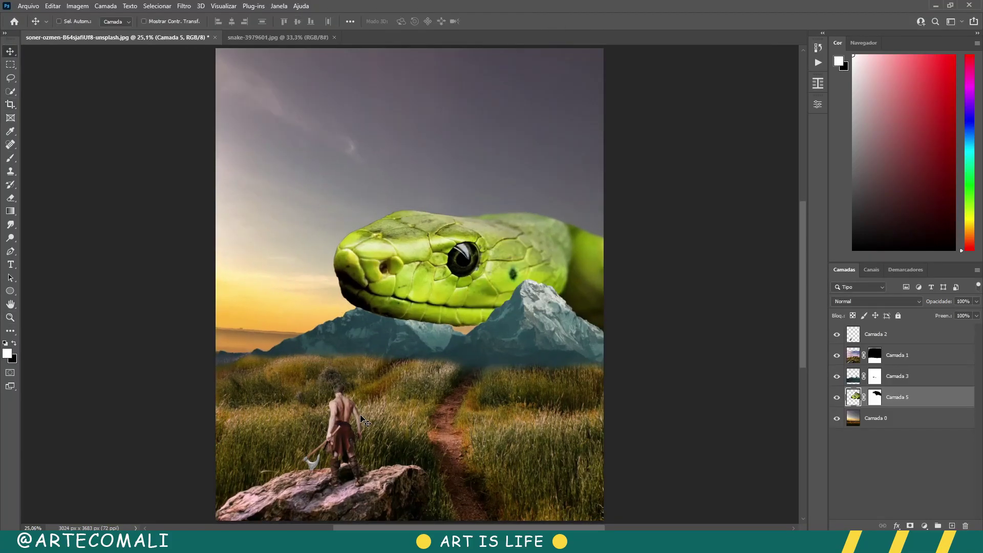
key("alt+bracketright")
key("alt+bracketright")
key("alt+bracketright")
key("ctrl+t")
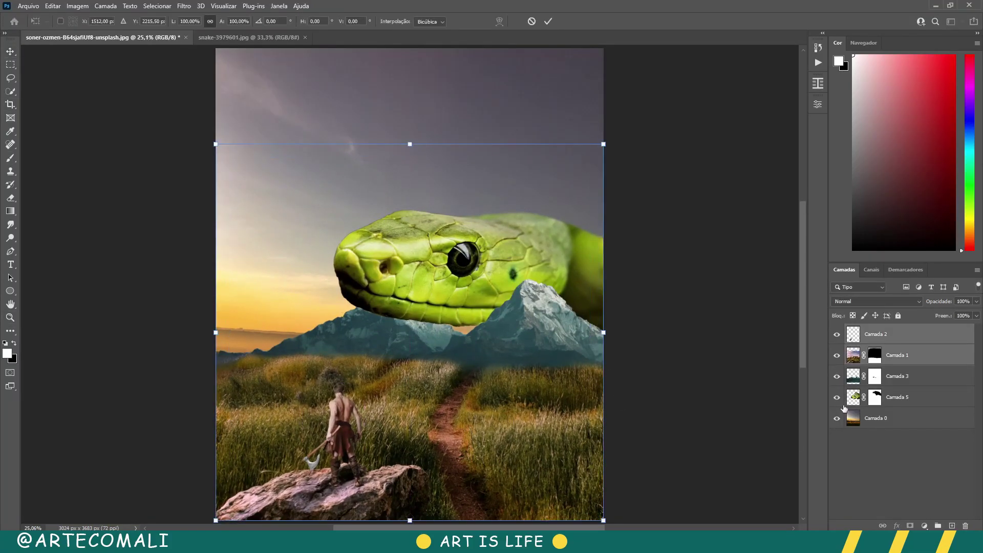
mouse_move(352, 436)
left_mouse_down()
mouse_move(365, 439)
mouse_move(346, 447)
left_mouse_up()
key("Return")
key("z")
left_click(489, 407)
- Darken the snake with a clipped Levels layer by lowering its output levels
key("v")
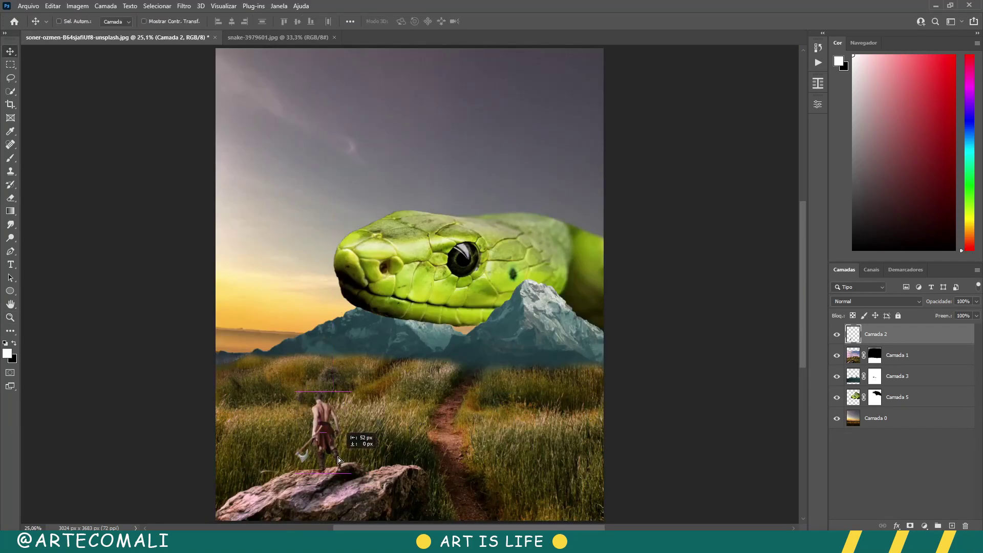
key("z")
left_click(902, 397)
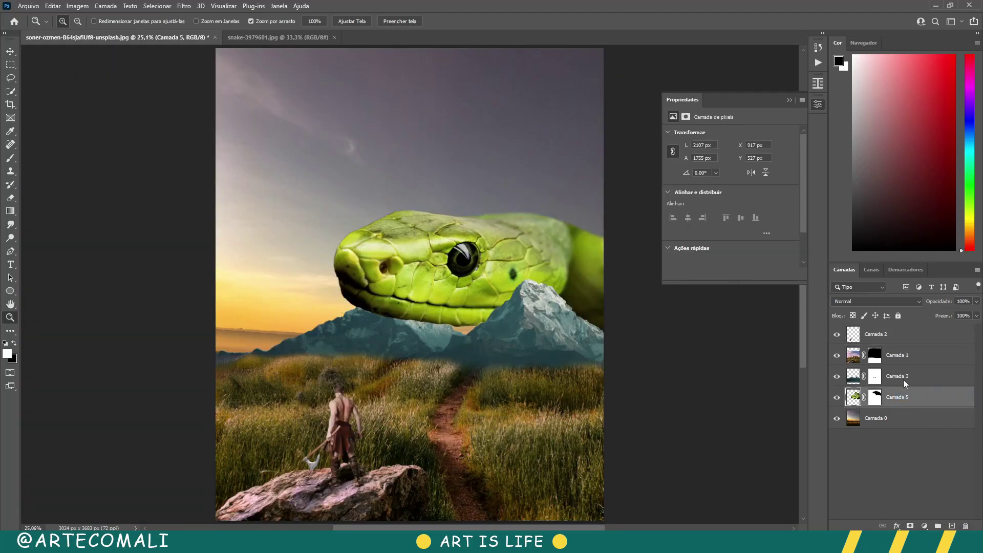
left_click(924, 526)
left_click(915, 404)
left_click_drag(794, 238, 690, 238)
- Give the mountains a clipped Levels layer with midtones 1.15 and lower output white
key("v")
left_click_drag(907, 397, 906, 377)
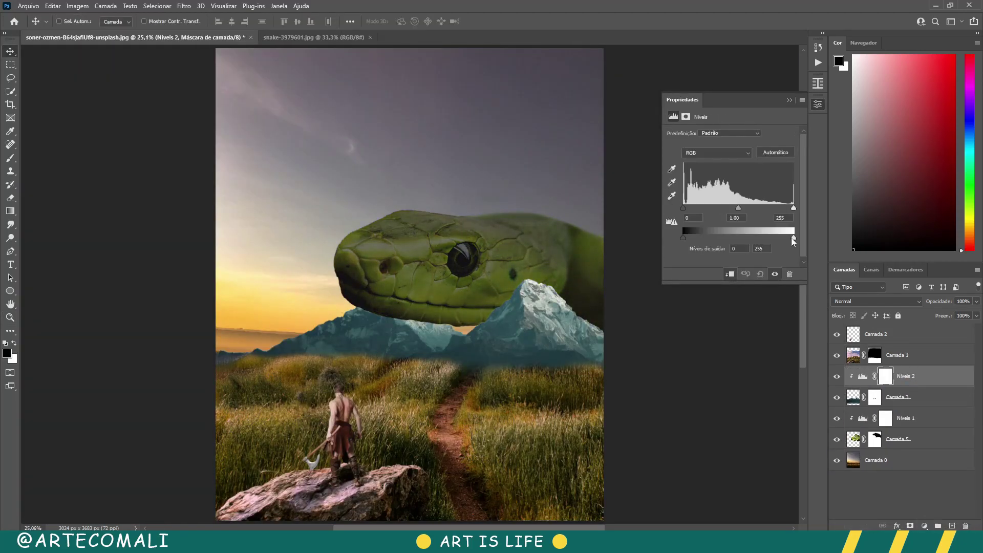
left_click_drag(744, 208, 733, 210)
- Clip Levels to the field layer with output 13–225, tweaking the red and blue channels
left_click(902, 355)
left_click(924, 526)
left_click(915, 405)
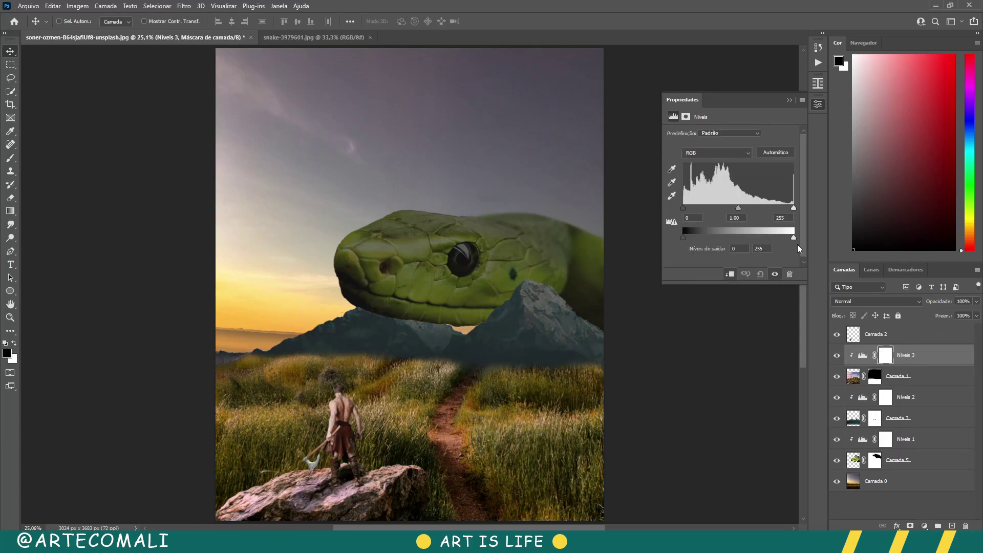
left_click_drag(794, 238, 781, 237)
left_click_drag(683, 238, 689, 239)
left_click(711, 169)
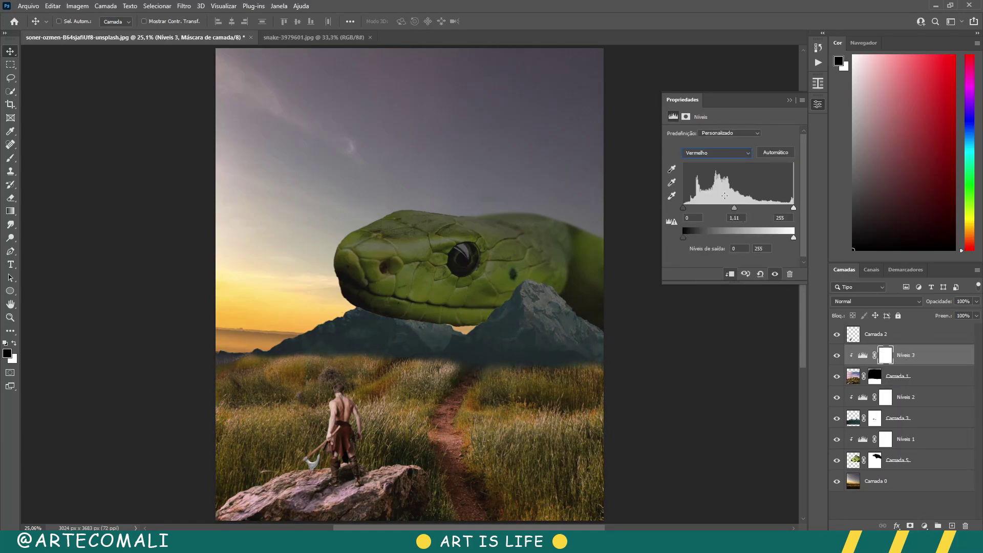
left_click(717, 152)
left_click(689, 184)
left_click(791, 100)
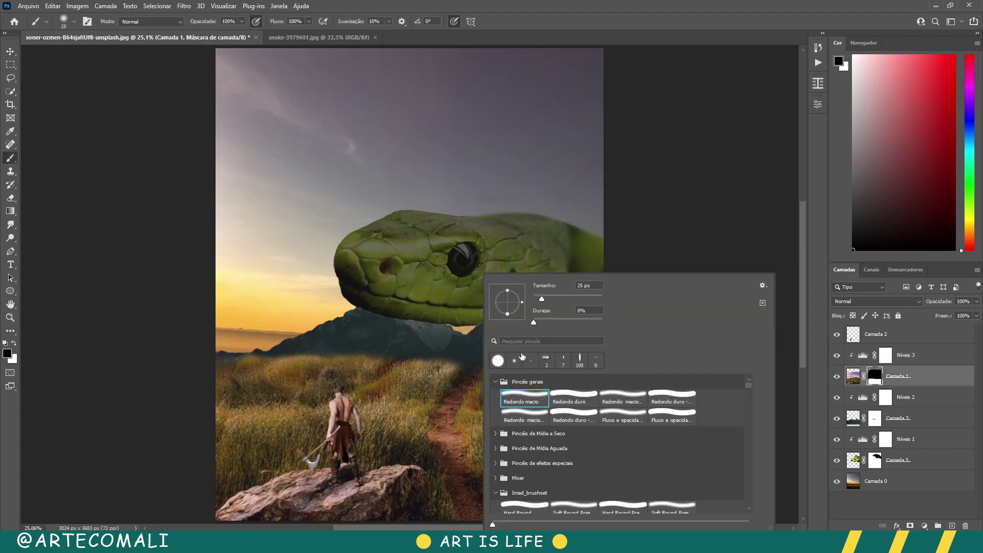
- Paint black on the field layer's mask with a soft round brush
key("x")
left_click(919, 420)
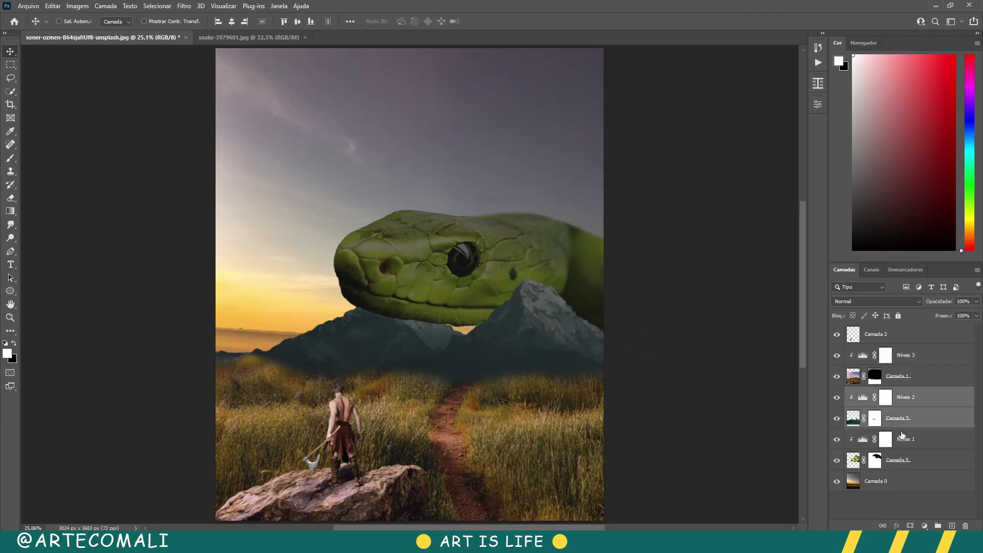
left_click(877, 378)
key("b")
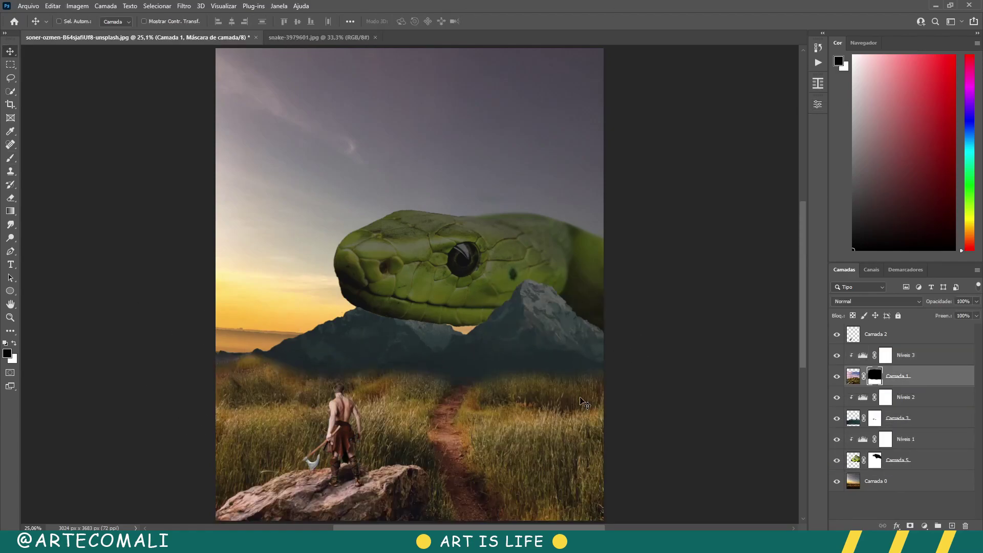
key("x")
right_click(618, 353)
double_click(559, 398)
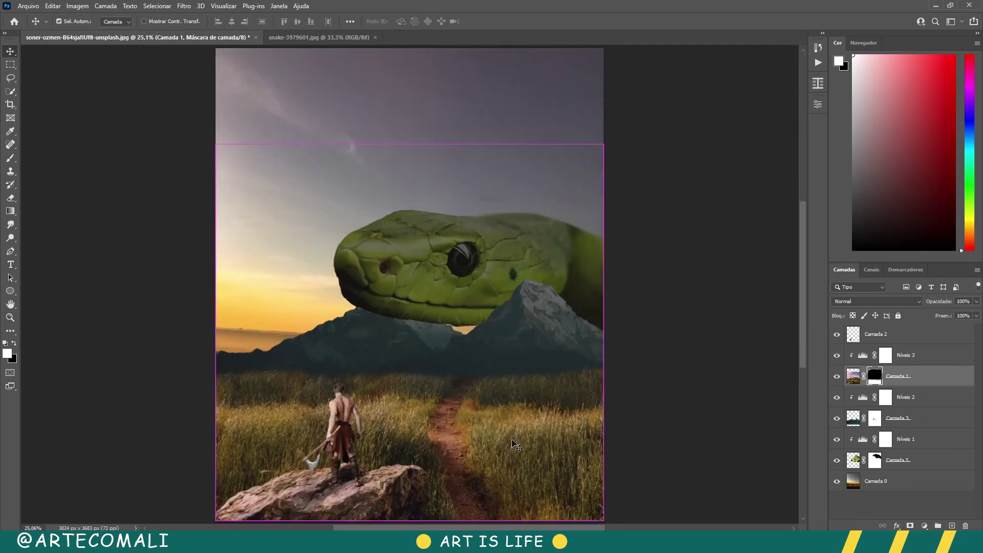
left_click(912, 334)
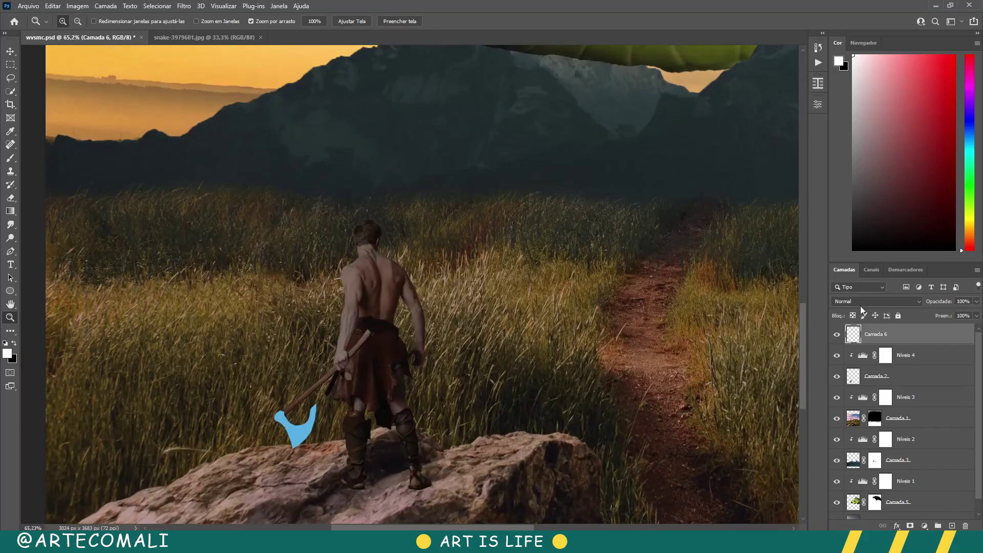
- Set the axe's #7fcdff fill layer to the Luz Linear blend mode
left_click(862, 302)
left_click(862, 302)
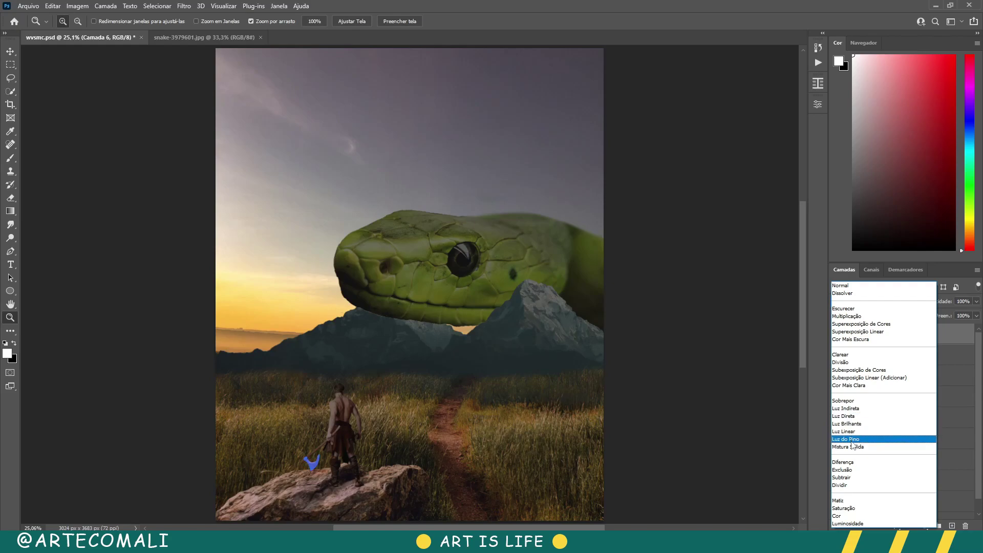
left_click(846, 431)
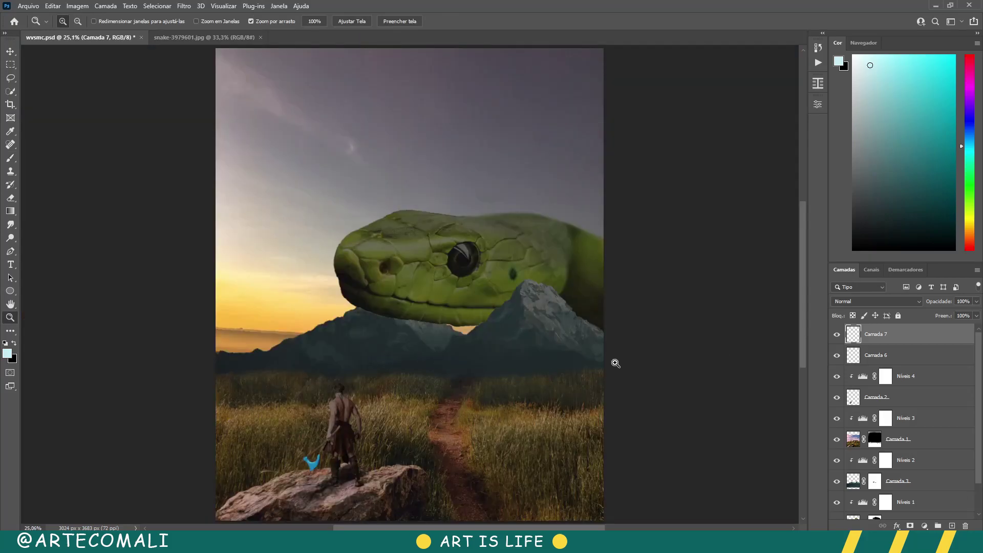
- Paint a soft greener-cyan glow over the axe on a layer blended as Clarear
left_click_drag(963, 141, 963, 151)
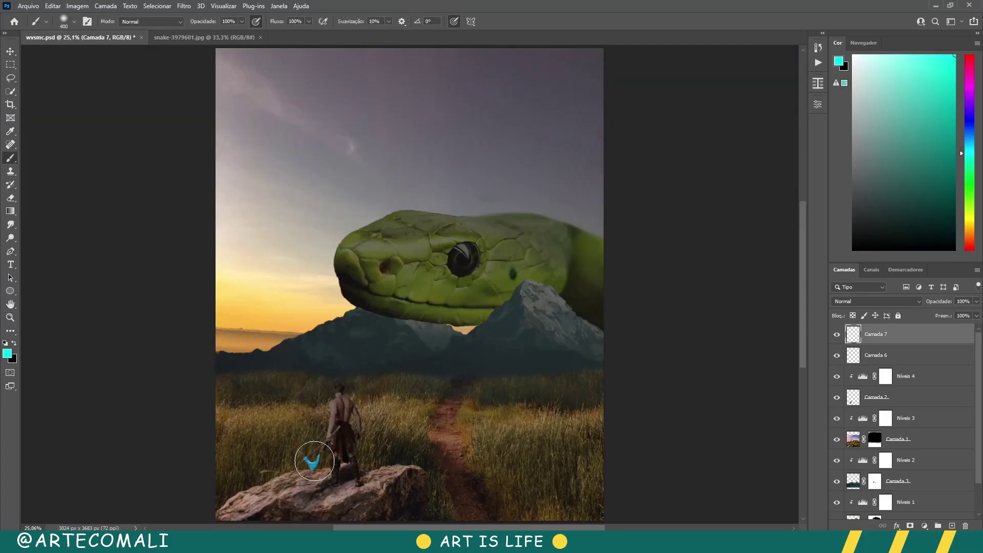
left_click(314, 461)
left_click(877, 301)
left_click(850, 349)
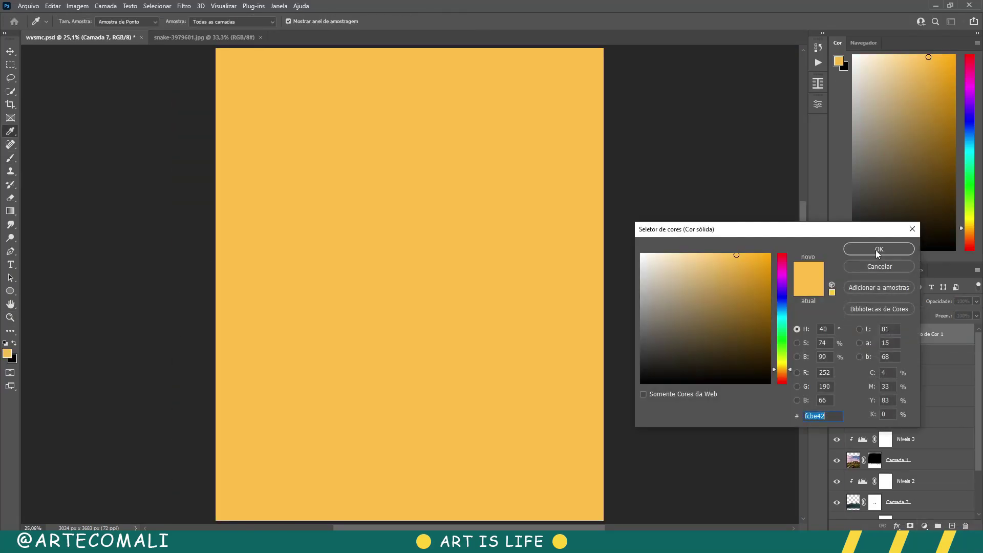
- Blend the orange fill as Subexposição Linear, invert its mask and paint glow along the left horizon
left_click(877, 302)
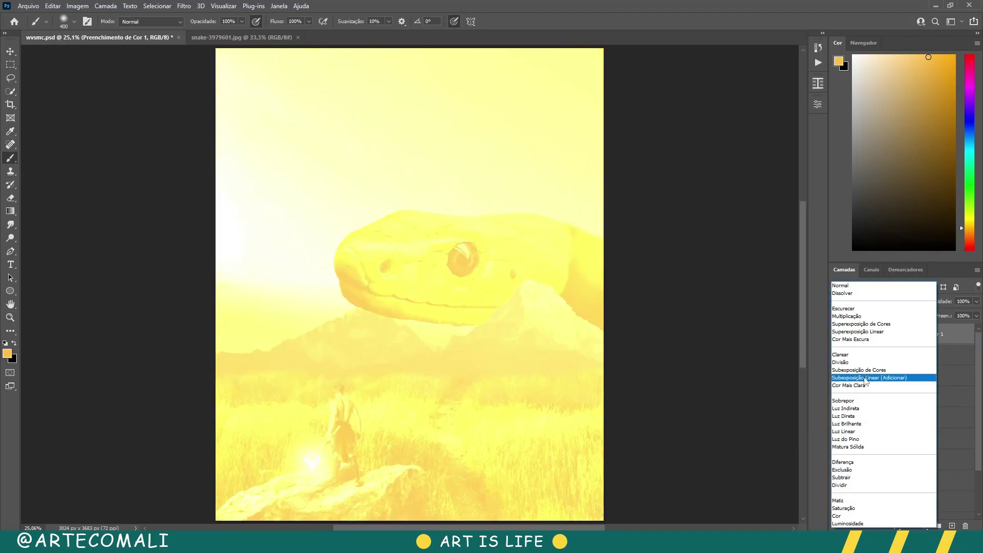
left_click(866, 378)
key("ctrl+i")
key("d")
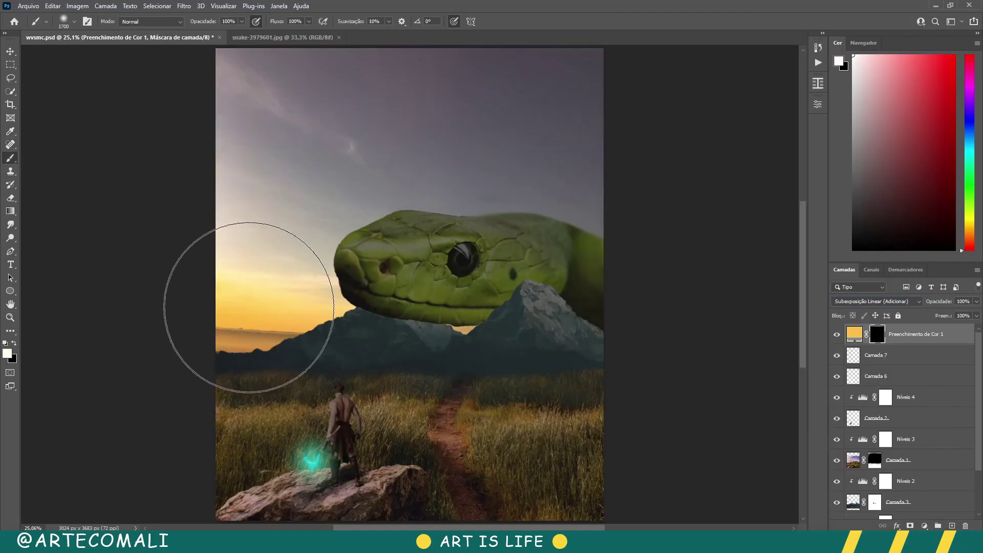
left_click_drag(249, 308, 456, 307)
- With a smaller brush at 35% opacity, tone down the glow under the snake's chin
key("bracketleft")
key("bracketleft")
key("bracketleft")
key("6")
key("1")
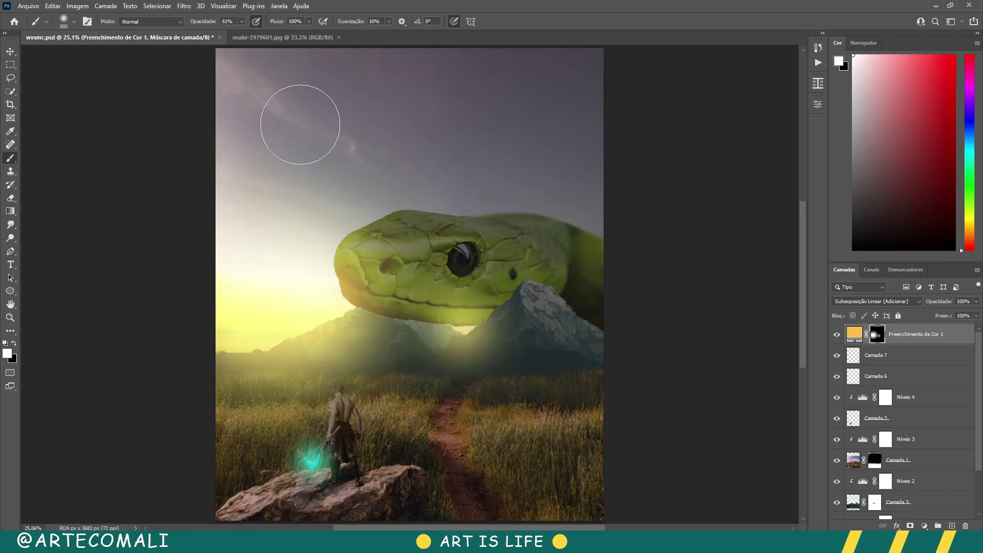
key("bracketleft")
key("bracketleft")
key("bracketleft")
key("3")
key("5")
left_click(464, 327)
- Weaken and duplicate the glow layer, nudge Levels output to 18–116, and dim the group to 33%
left_click_drag(943, 304, 932, 304)
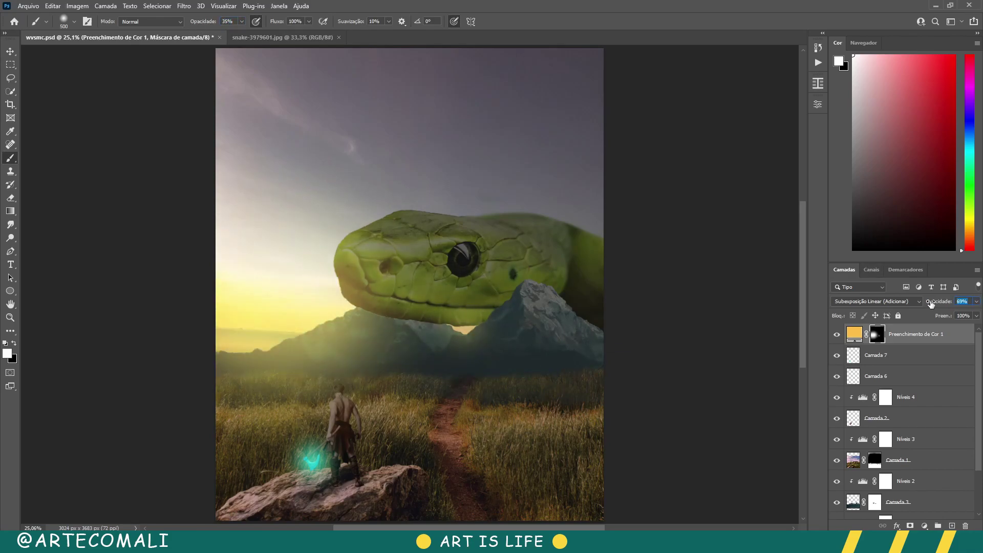
left_click(838, 338)
key("ctrl+j")
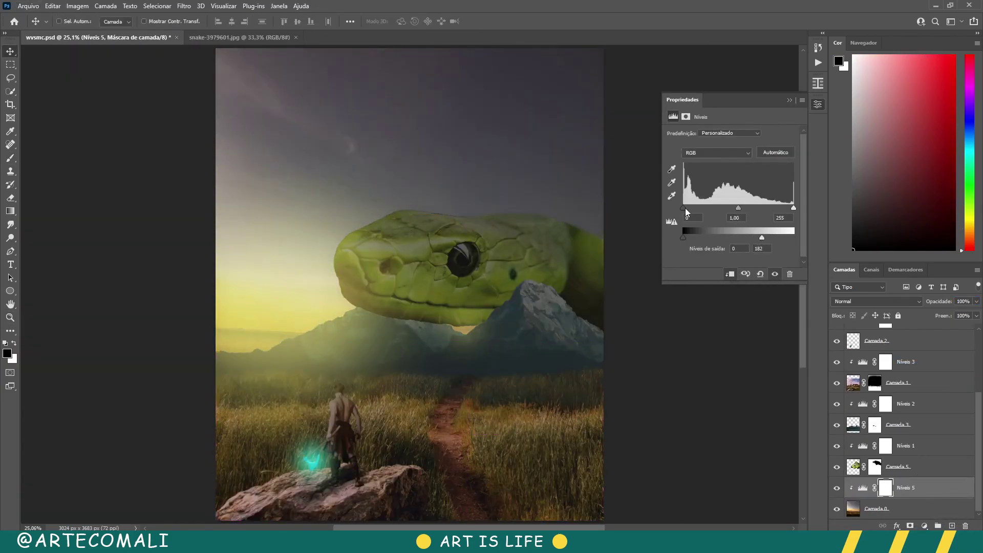
left_click_drag(686, 208, 684, 210)
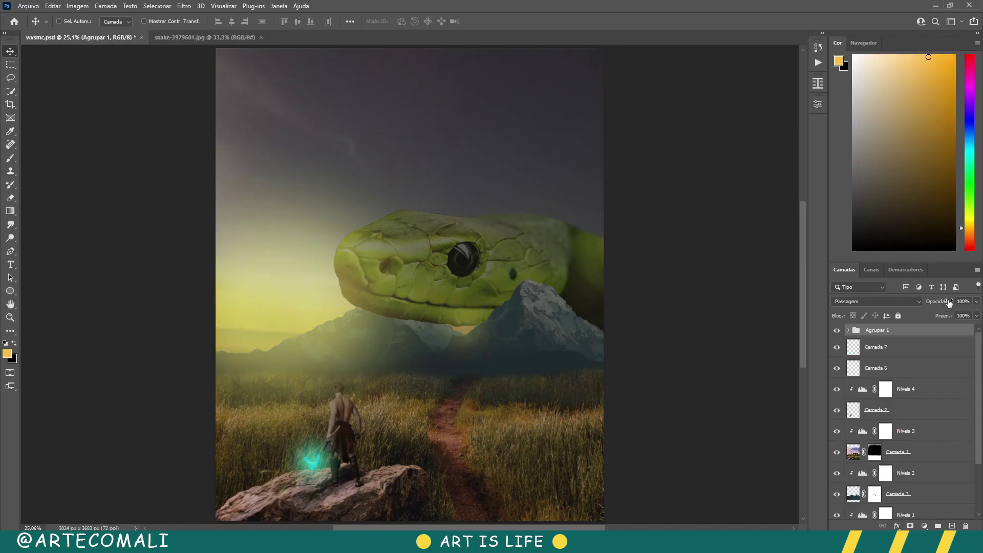
left_click_drag(929, 304, 937, 308)
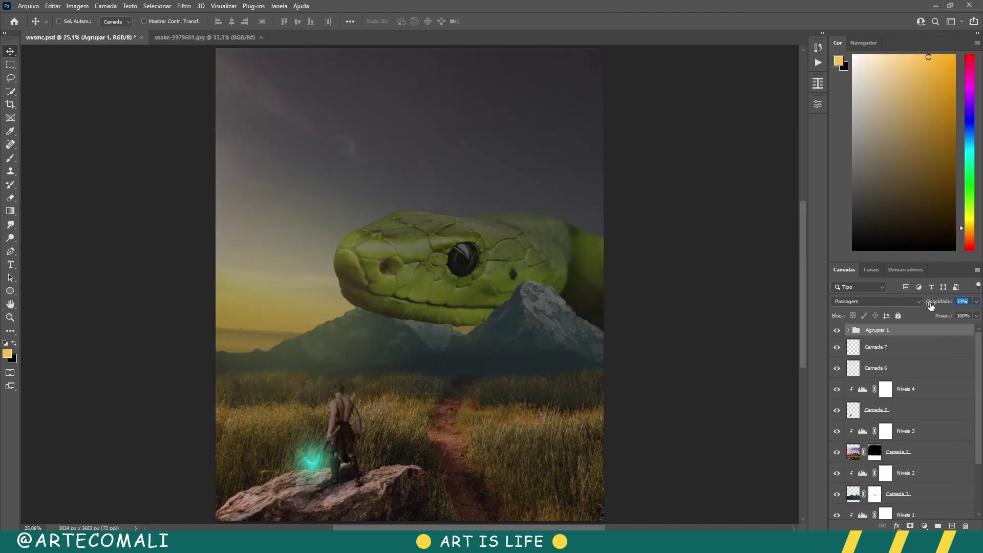
key("z")
right_click(481, 296)
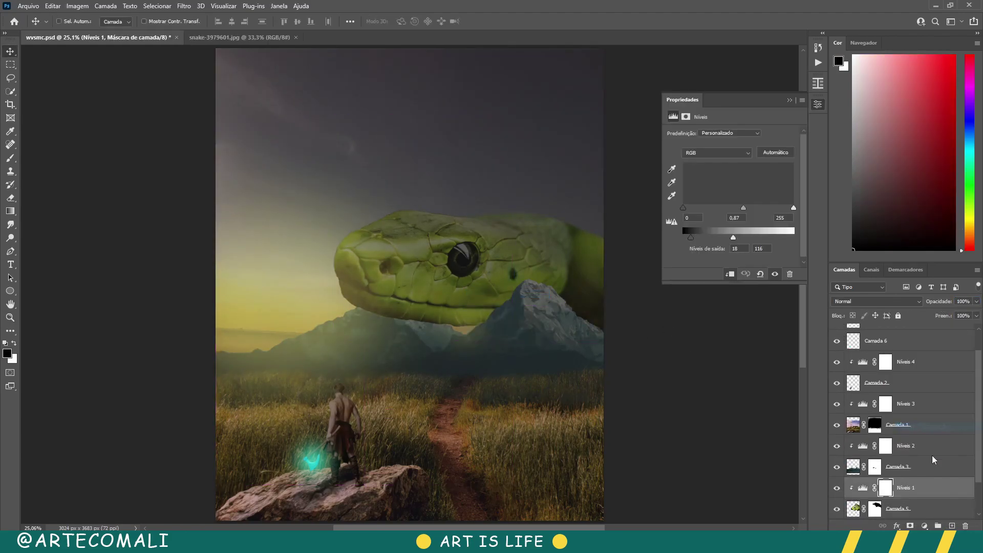
- Tune the colorized Hue/Saturation toward a brighter, more saturated yellow and adjust Blend If
left_click_drag(700, 192, 750, 193)
left_click_drag(695, 173, 690, 173)
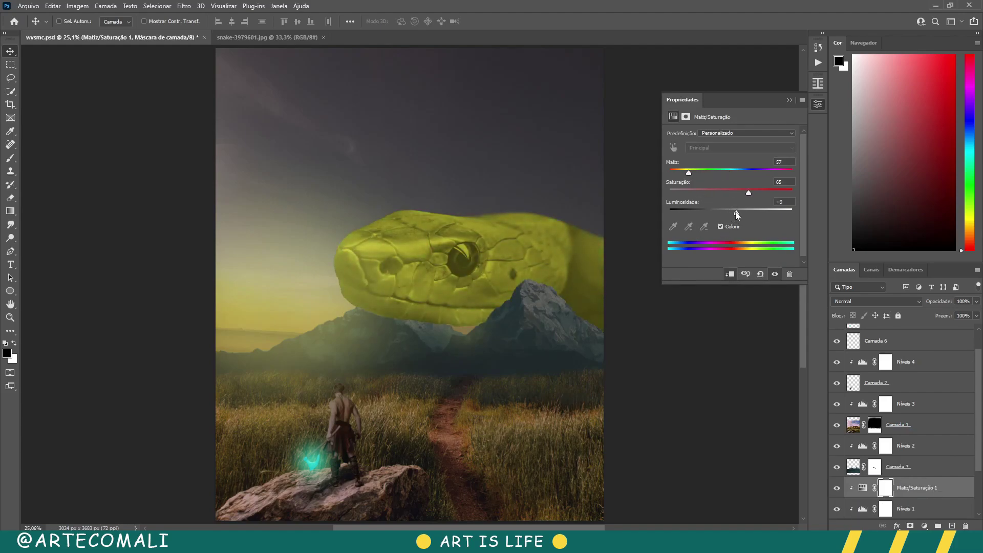
left_click_drag(736, 213, 760, 213)
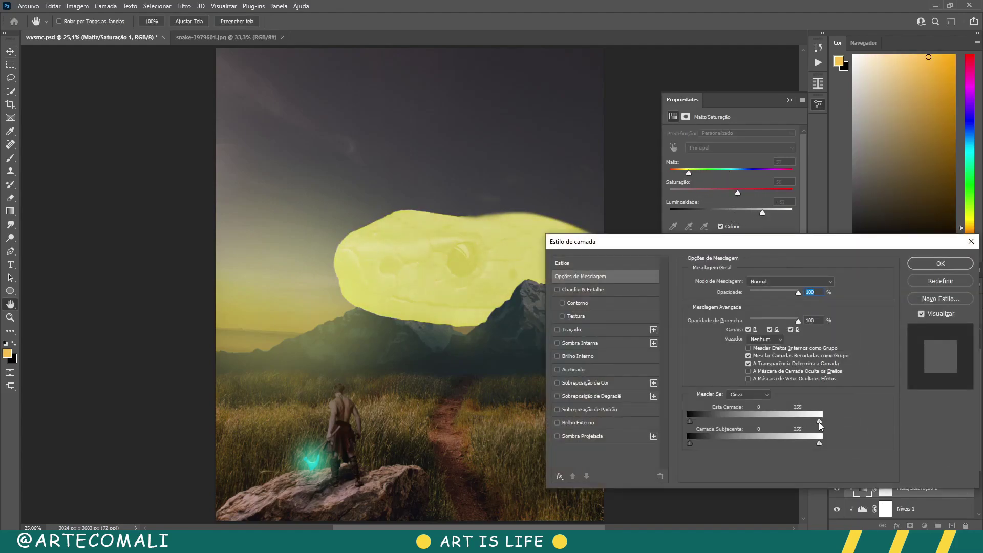
left_click_drag(820, 443, 805, 443)
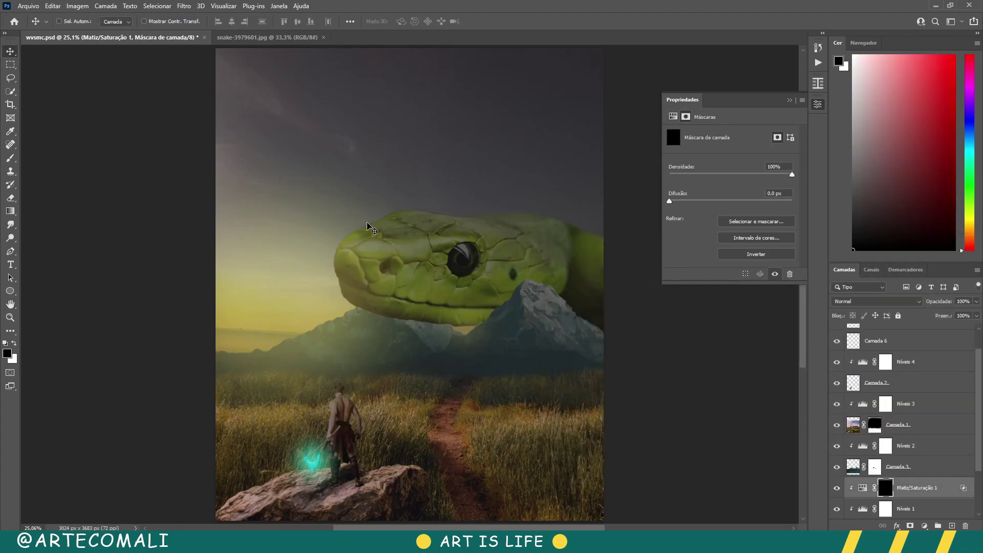
- Paint white on the tint's mask along the snake's sun-facing left edge
key("b")
scroll(370, 256, "up", 5)
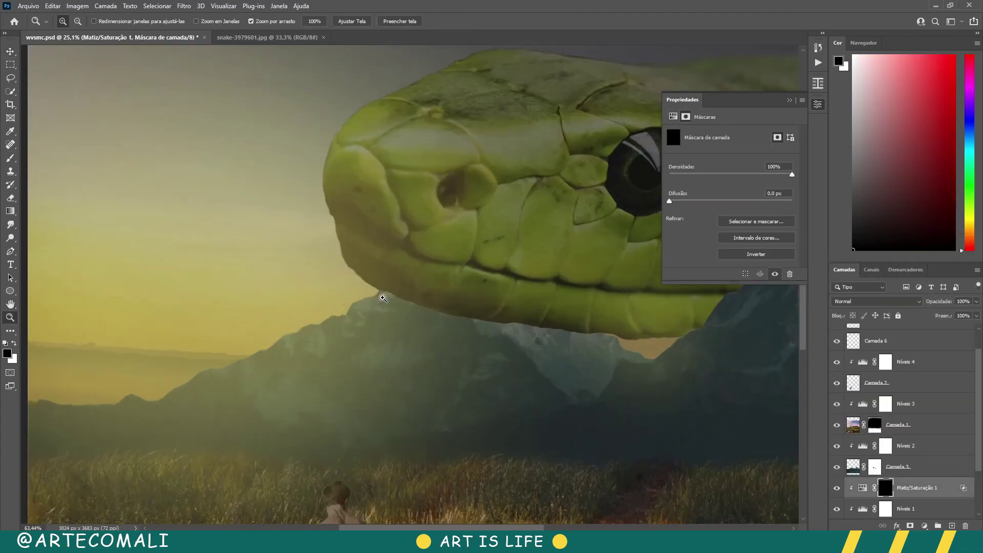
key("x")
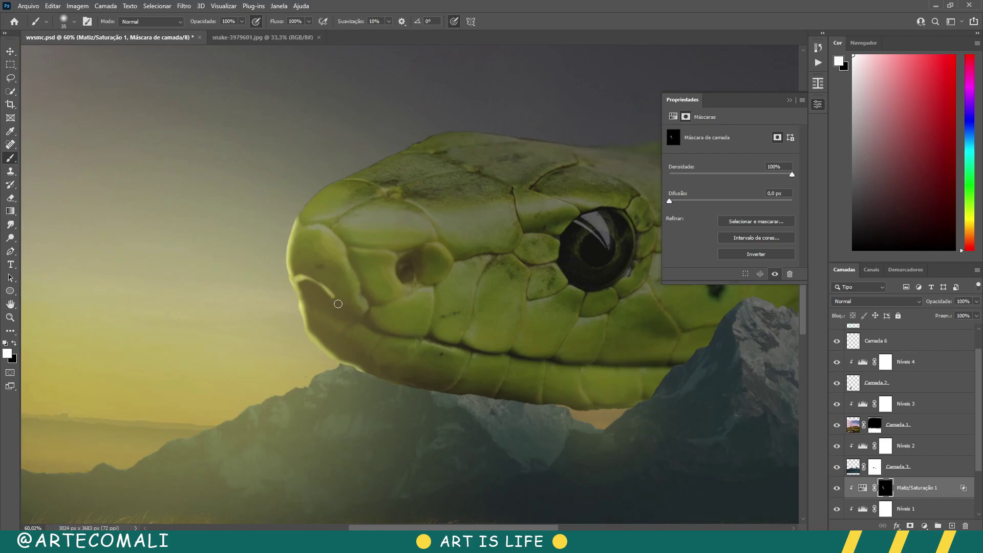
scroll(359, 323, "down", 5)
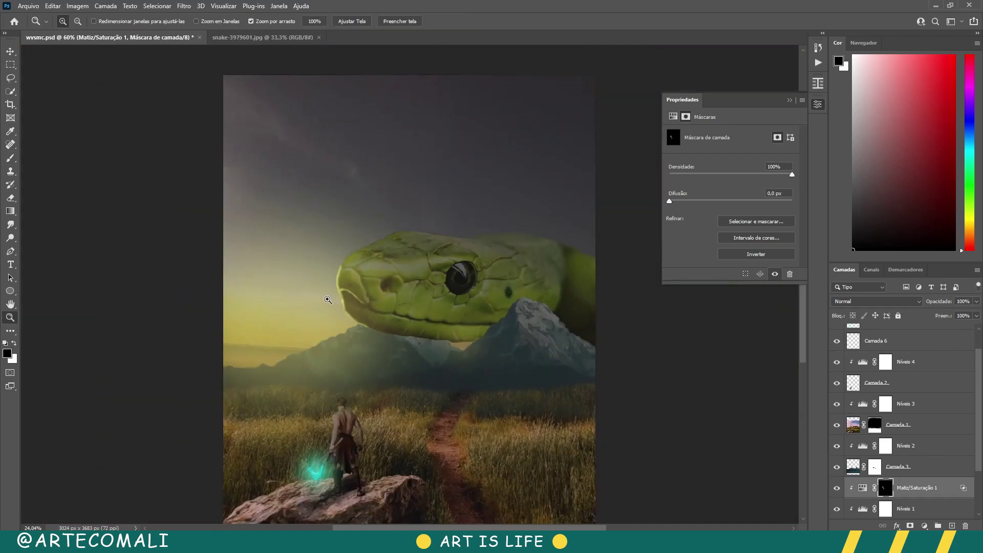
scroll(378, 312, "up", 5)
key("x")
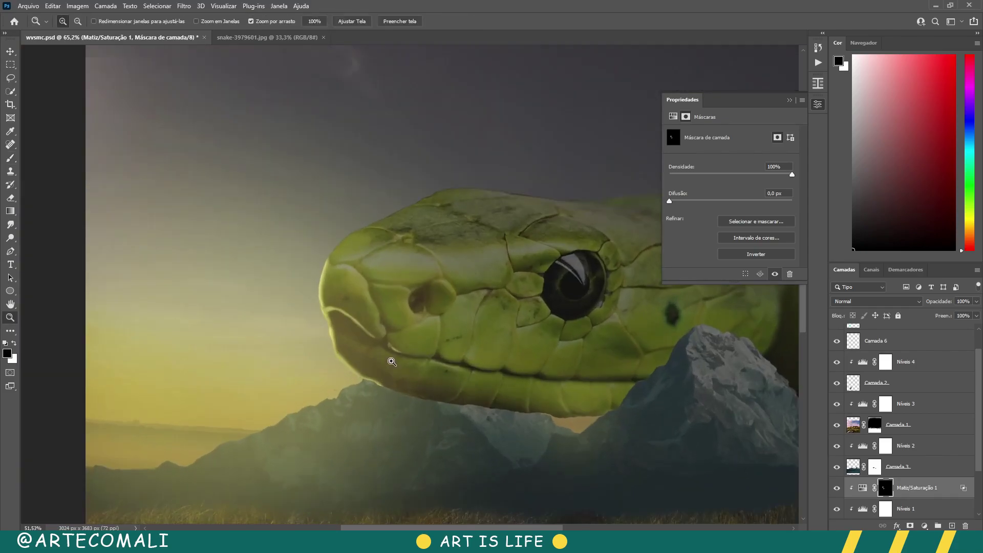
scroll(390, 342, "up", 2)
scroll(395, 338, "down", 4)
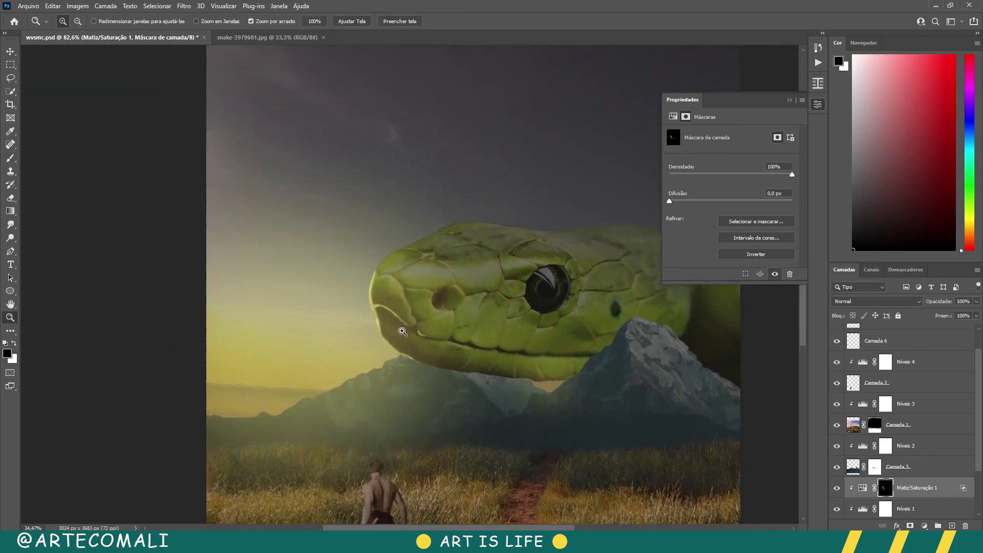
scroll(421, 390, "up", 1)
key("x")
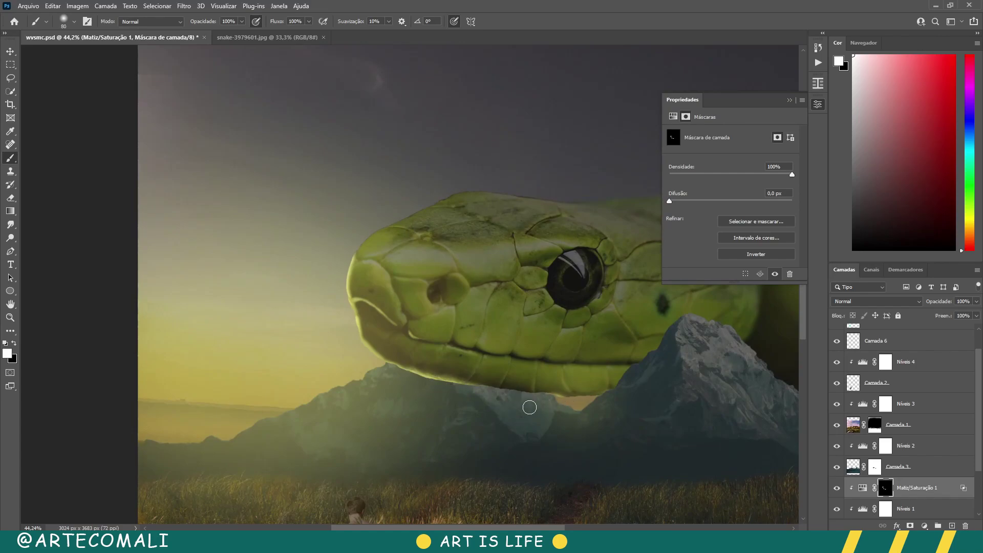
scroll(505, 397, "down", 4)
scroll(453, 325, "up", 4)
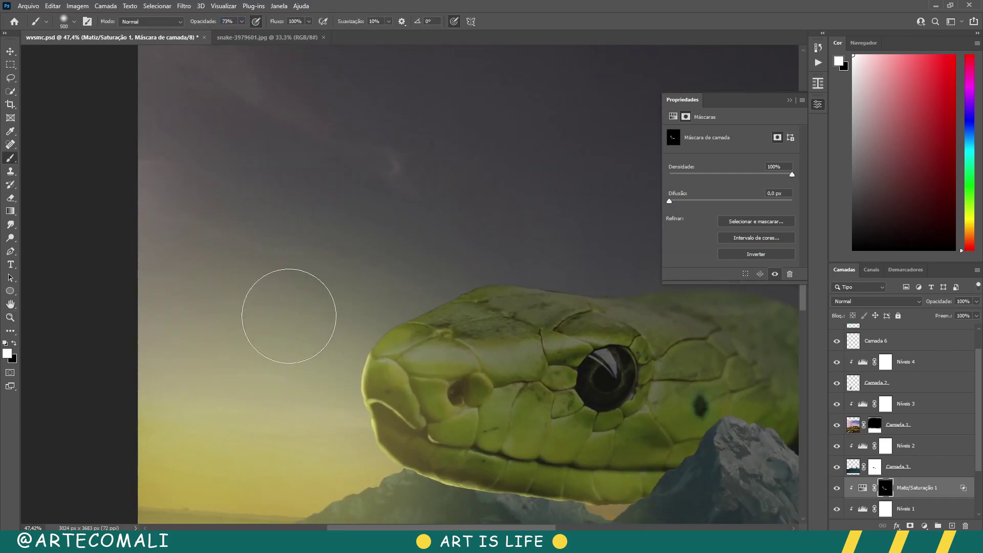
mouse_move(289, 316)
left_mouse_down()
mouse_move(407, 278)
mouse_move(424, 241)
mouse_move(296, 362)
left_mouse_up()
key("bracketright")
scroll(286, 324, "down", 3)
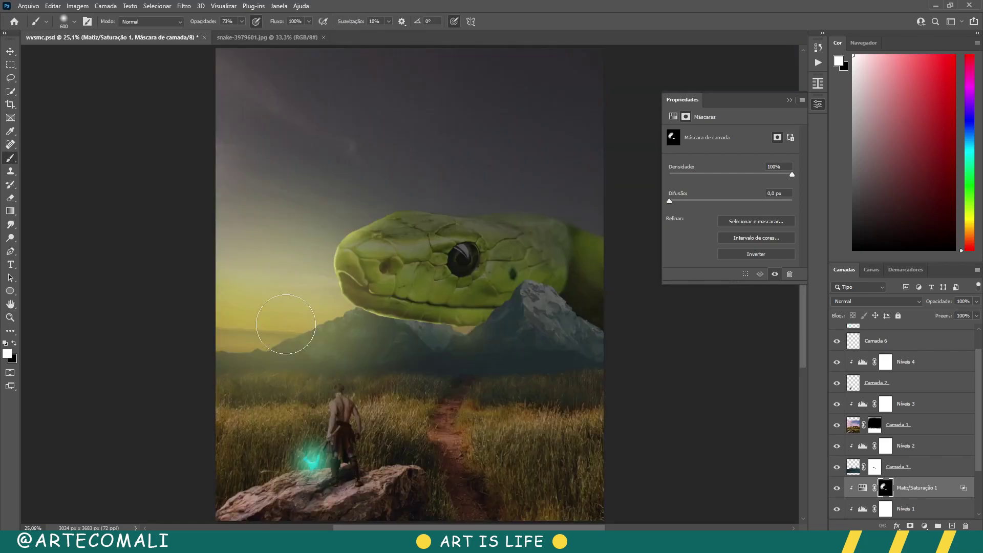
left_click(864, 509)
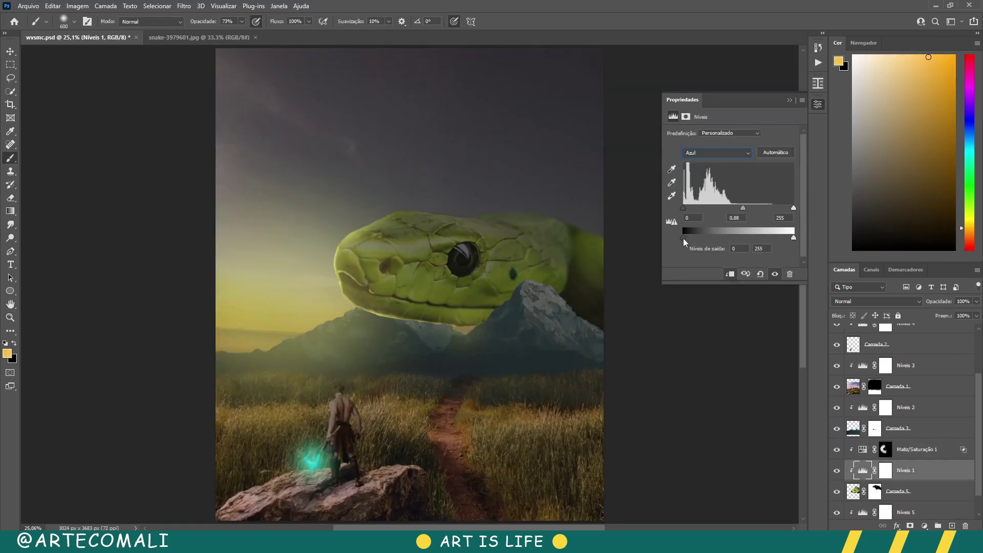
- Lower Níveis 1 green output white to about 223 and add a Levels layer with output black 52
key("alt+4")
left_click_drag(793, 237, 780, 237)
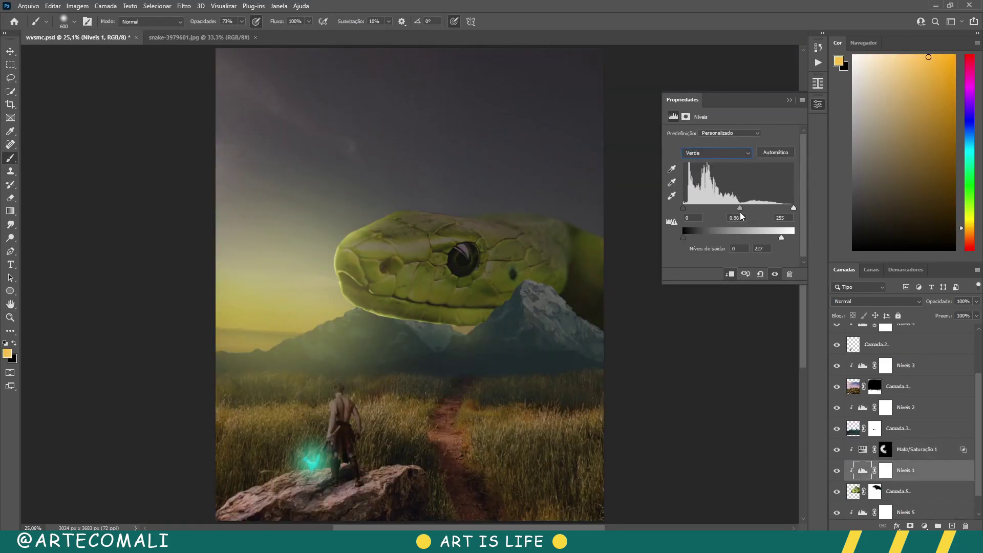
left_click(790, 100)
key("z")
left_click_drag(390, 256, 410, 256)
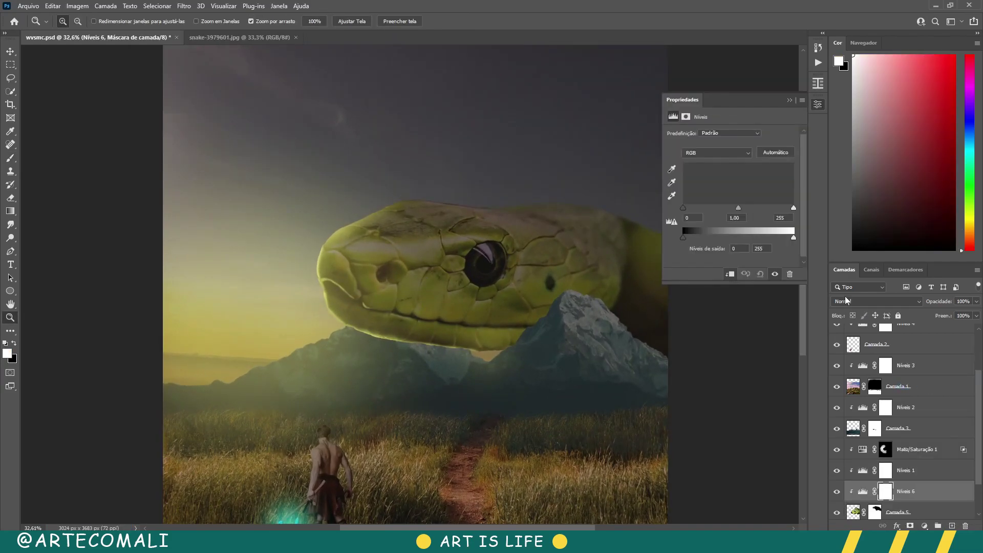
left_click_drag(683, 237, 705, 237)
key("ctrl+0")
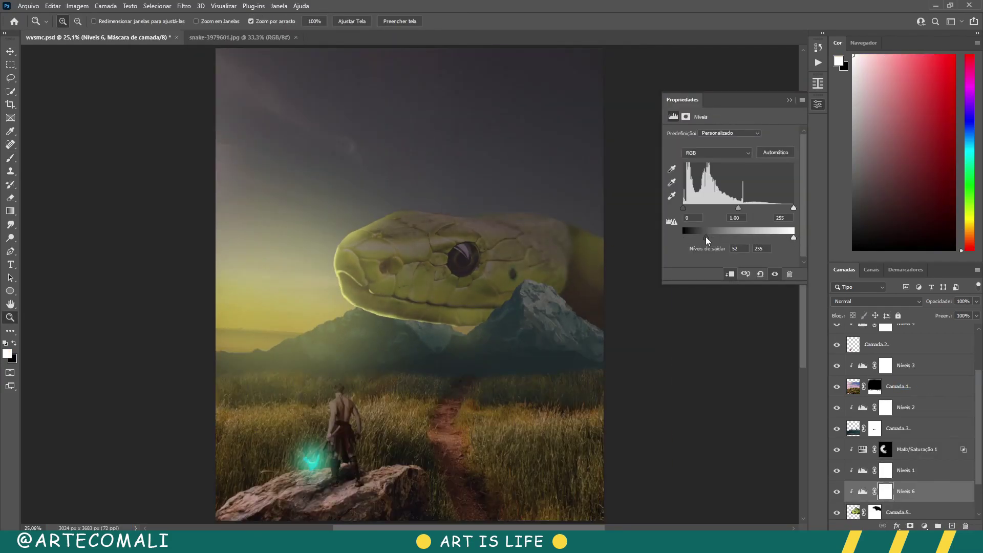
key("alt+bracketright")
key("alt+bracketright")
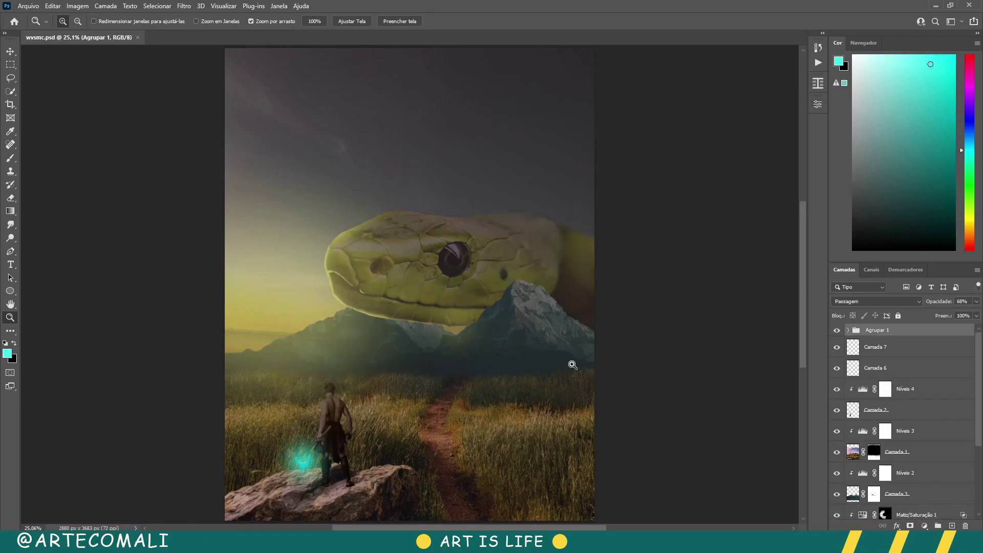
- Lower Levels output white to 181 and paint cyan on a Subexposição Linear layer along the axe's inner curve
left_click_drag(793, 239, 762, 239)
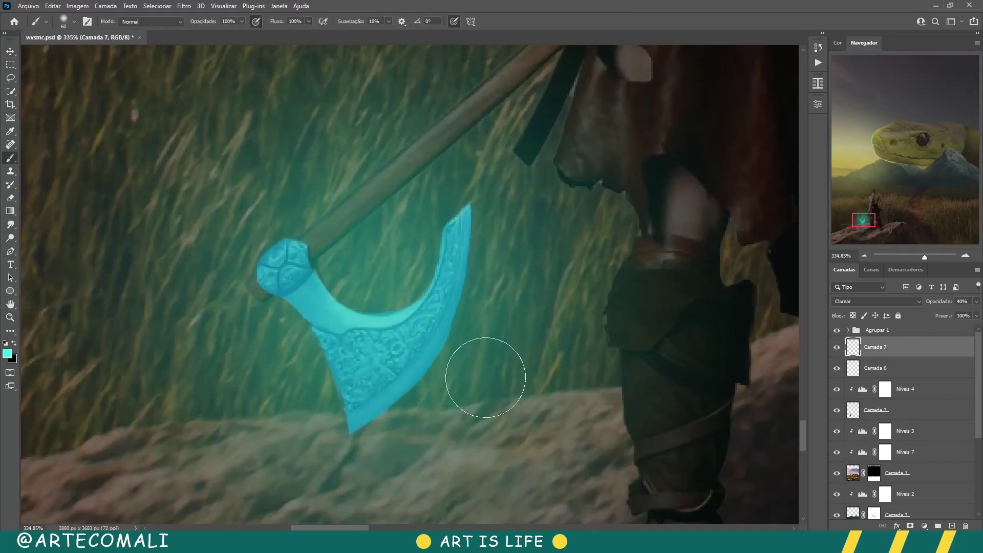
key("ctrl+shift+alt+n")
left_click(876, 301)
left_click(871, 372)
key("bracketleft")
key("bracketleft")
key("bracketleft")
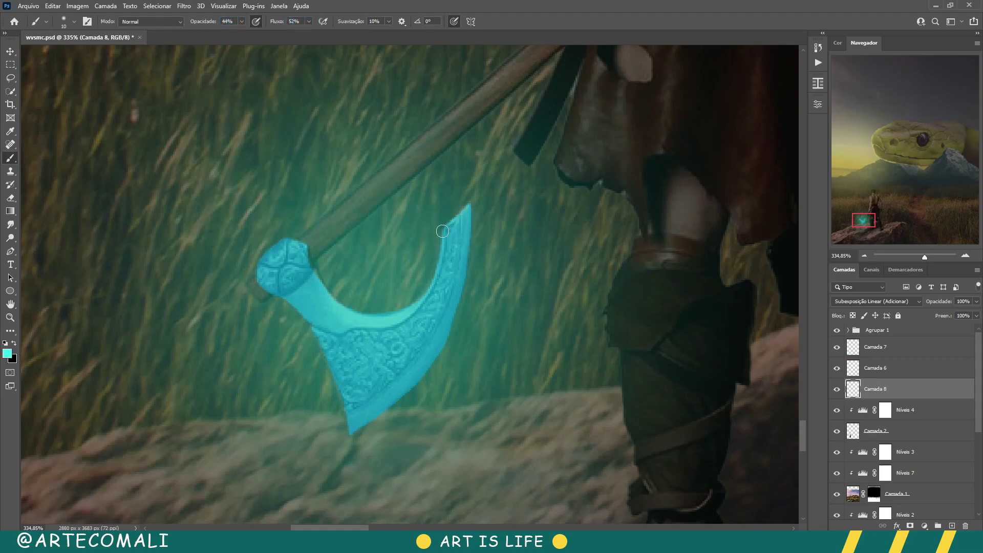
mouse_move(442, 231)
left_mouse_down()
mouse_move(330, 305)
mouse_move(255, 258)
mouse_move(325, 341)
mouse_move(352, 434)
mouse_move(451, 328)
mouse_move(479, 226)
mouse_move(346, 434)
mouse_move(359, 434)
left_mouse_up()
key("z")
- Add another Subexposição Linear (Adicionar) layer and brush a brighter cyan glow over the axe head
key("ctrl+shift+alt+n")
left_click(876, 301)
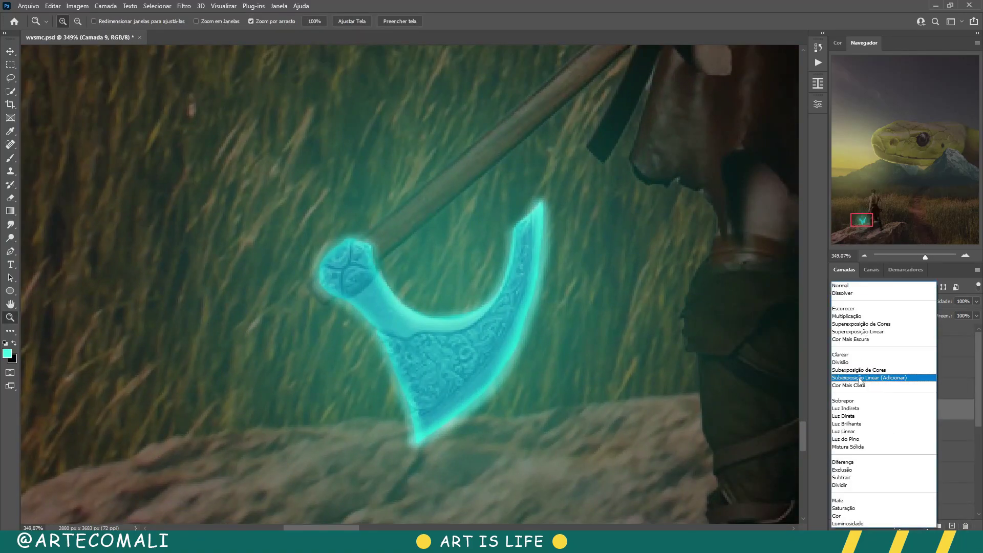
left_click(863, 378)
key("b")
key("bracketleft")
key("bracketleft")
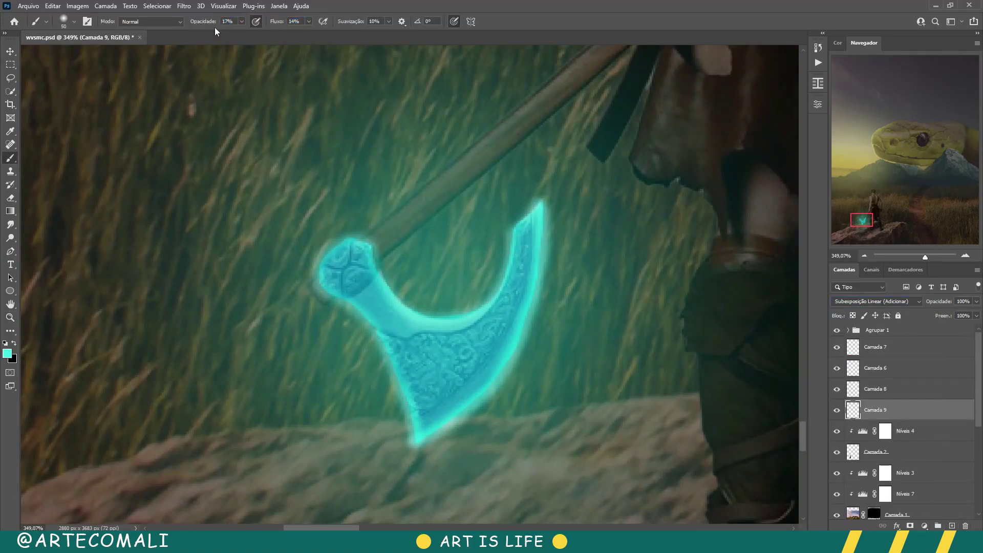
key("z")
left_click_drag(441, 307, 420, 307)
left_click(876, 389)
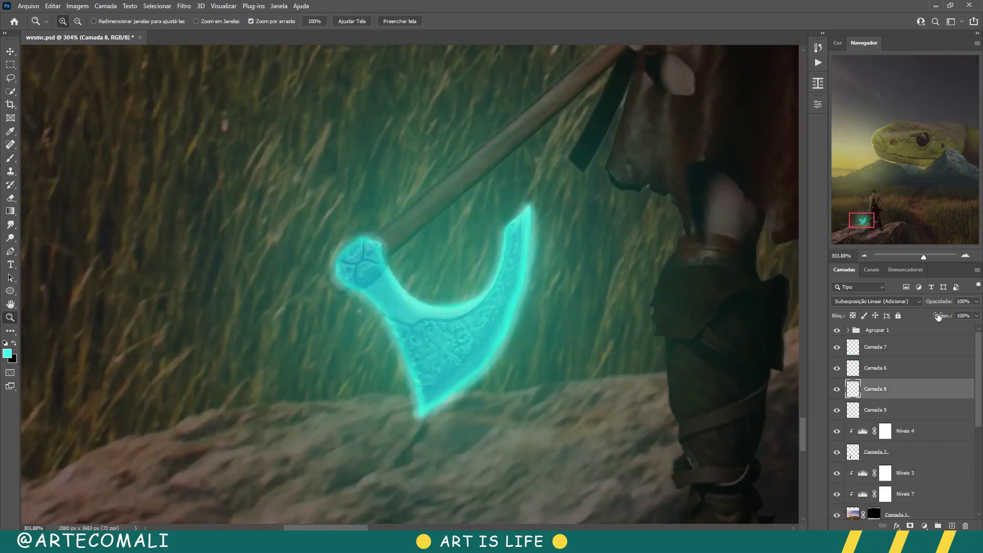
left_click_drag(951, 303, 938, 304)
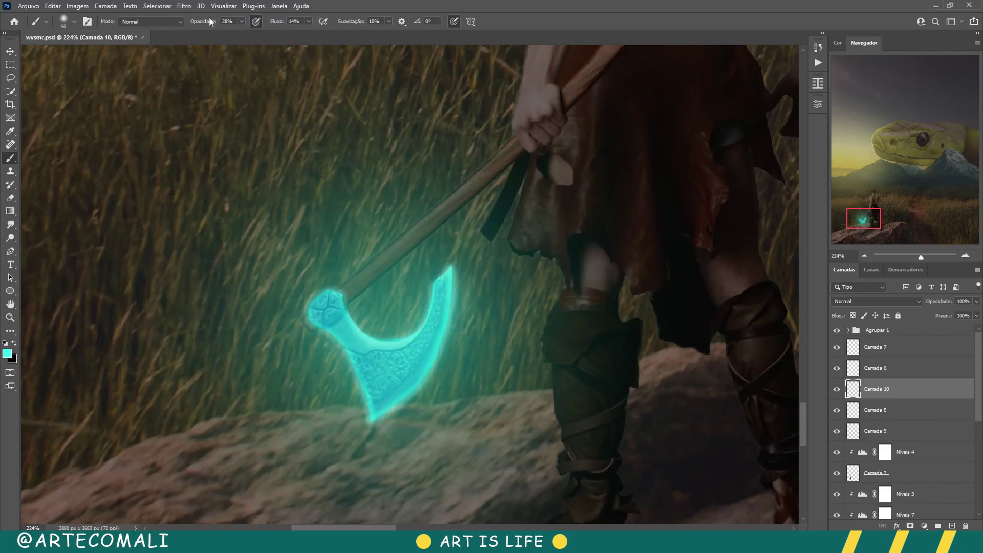
left_click_drag(322, 316, 359, 382)
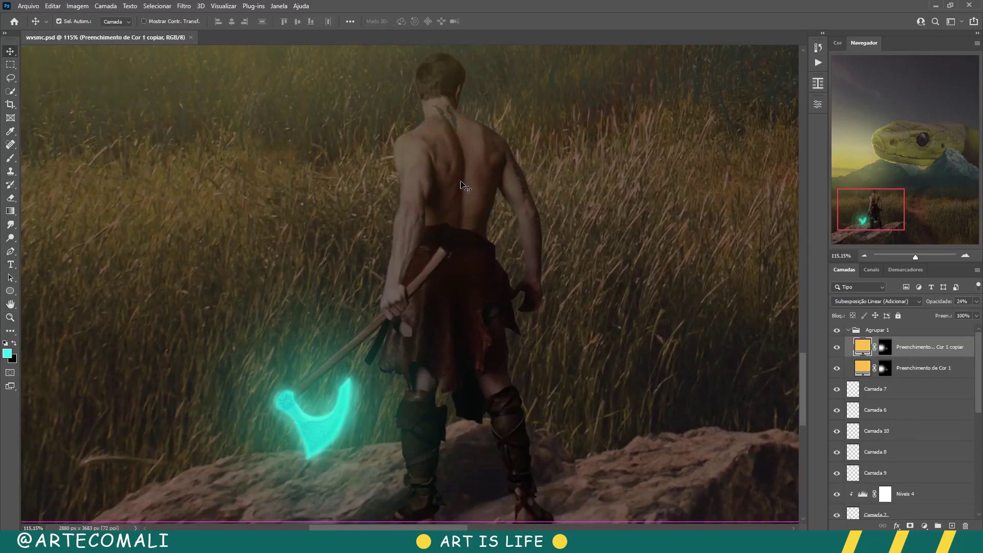
- Add a clipped, colorized teal Hue/Saturation with higher saturation and an inverted mask
left_click(876, 514)
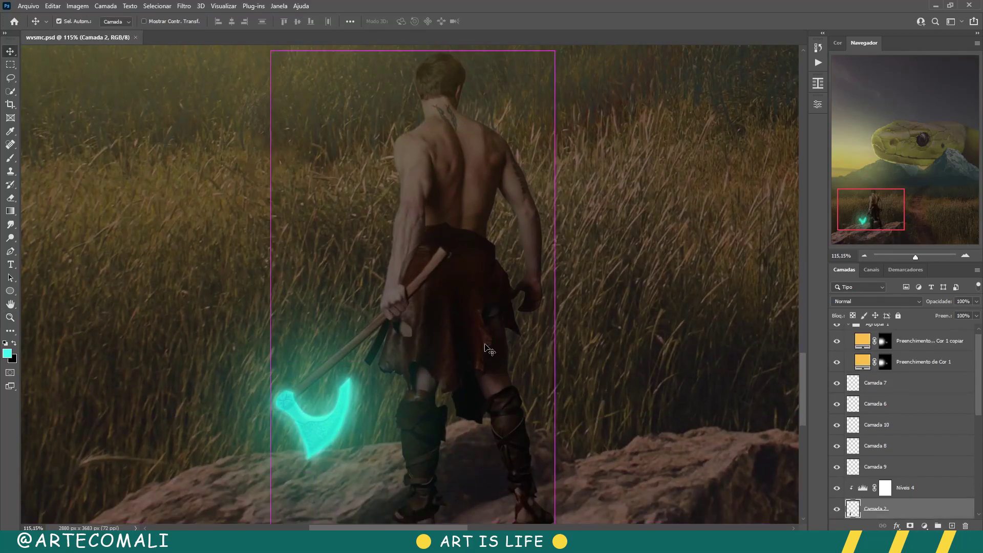
left_click(925, 526)
left_click(907, 446)
left_click(720, 226)
left_click_drag(701, 194, 765, 213)
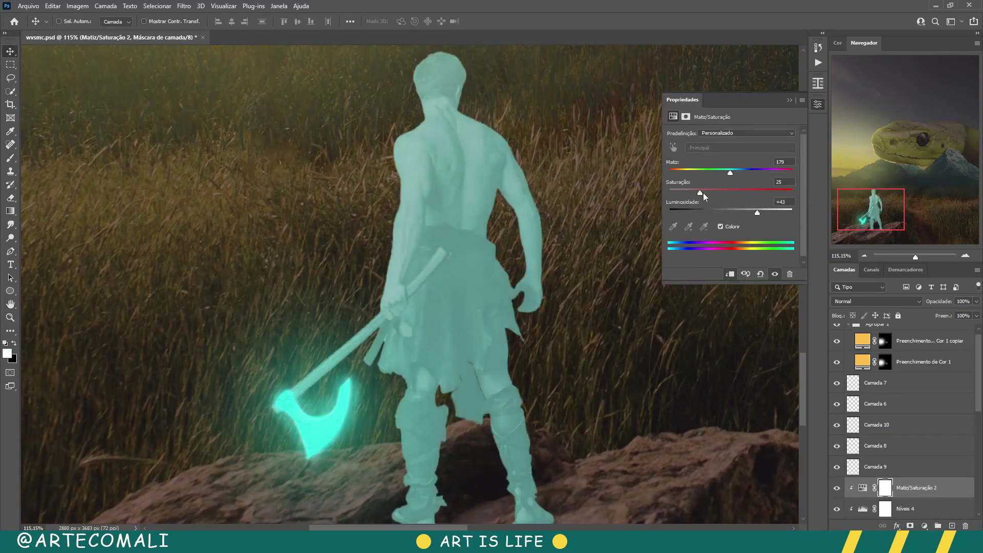
double_click(953, 488)
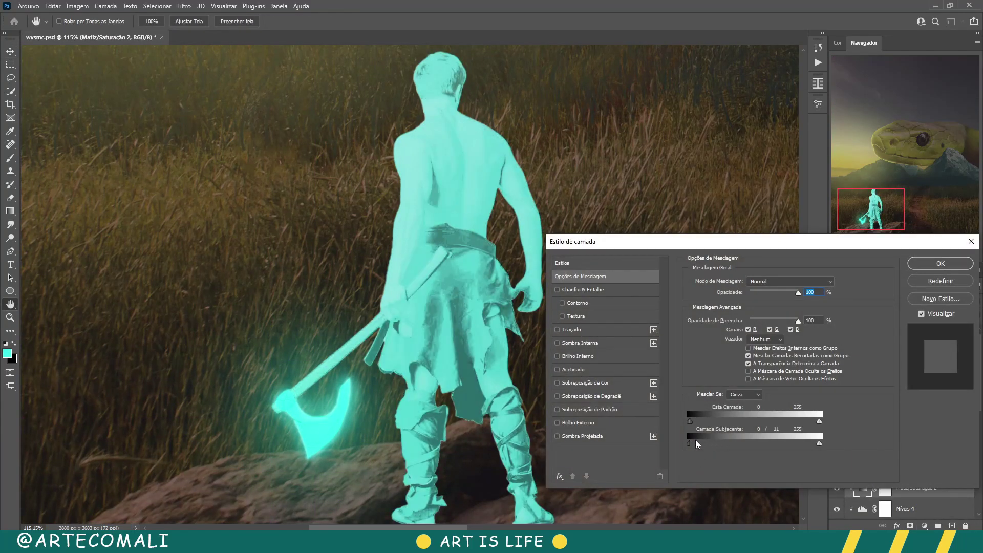
key("Return")
key("ctrl+i")
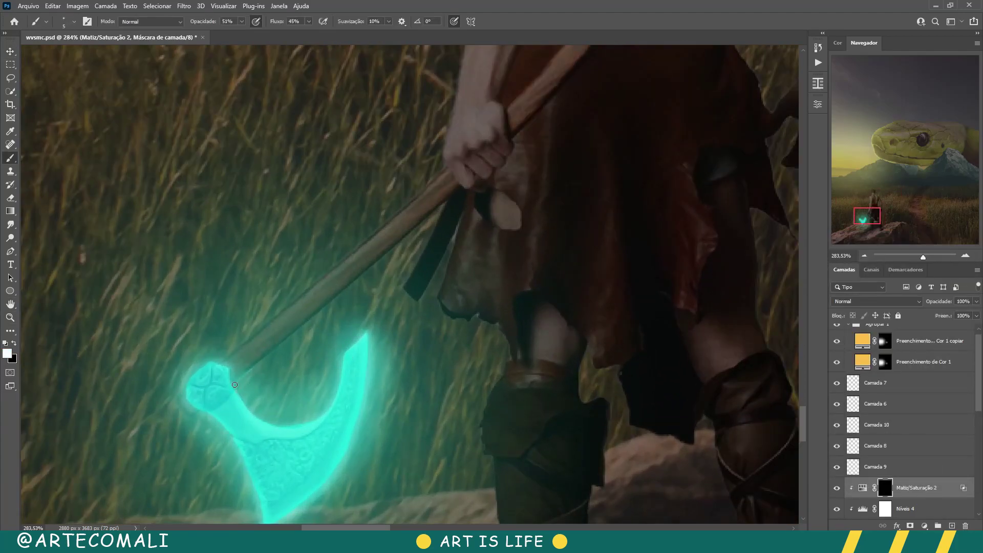
- Paint the teal glow along the axe handle and down the leg edge
left_click(445, 207, "shift")
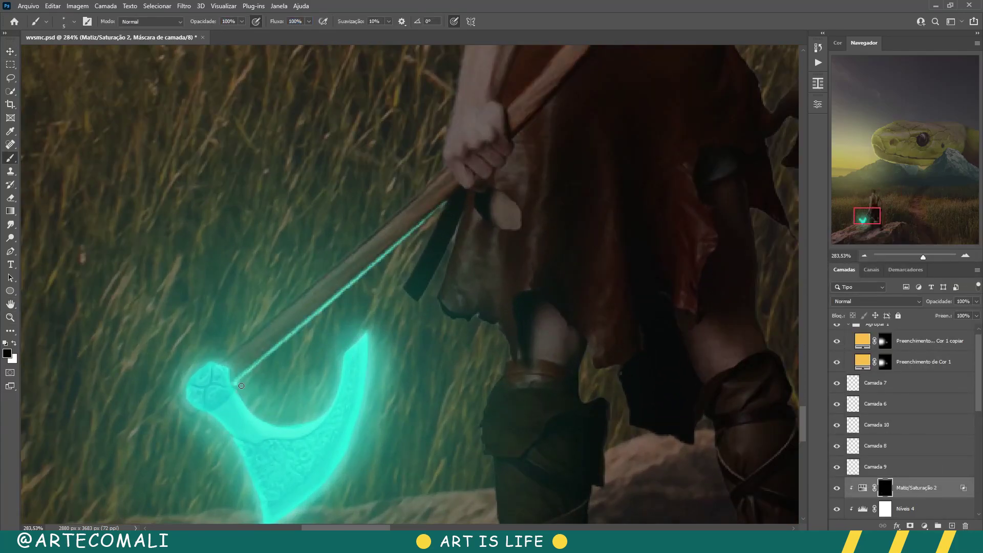
scroll(241, 386, "down", 10)
scroll(399, 296, "up", 9)
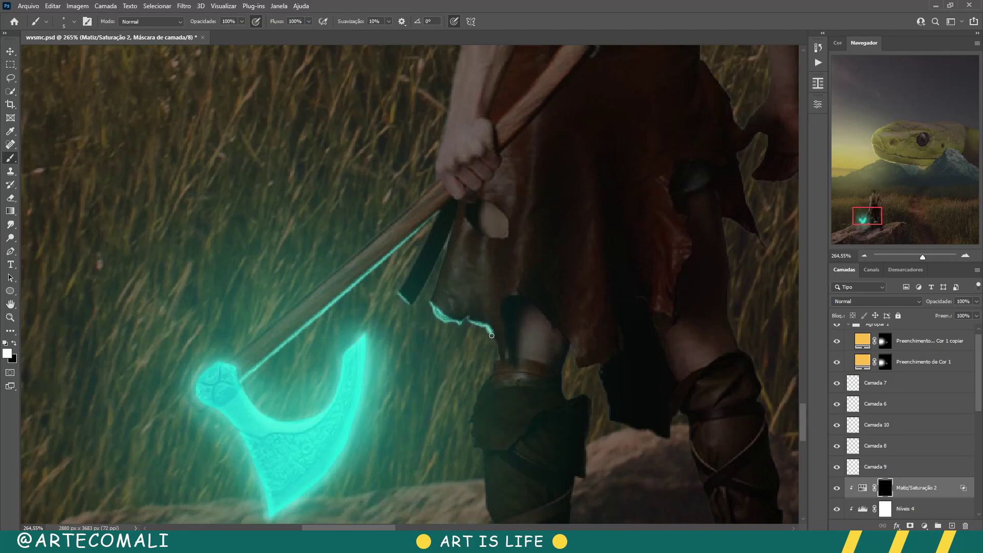
key("x")
left_click_drag(455, 267, 445, 290)
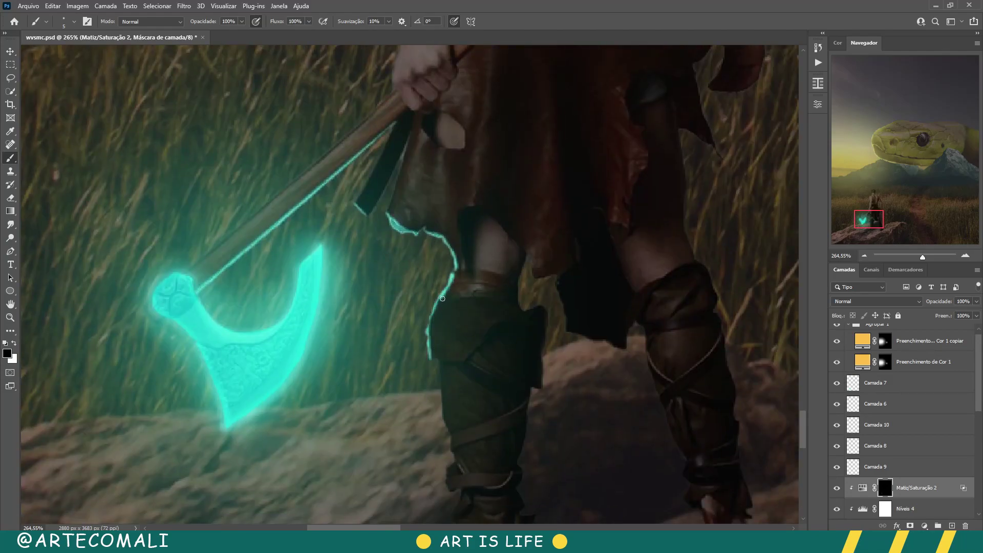
scroll(441, 306, "up", 3)
key("x")
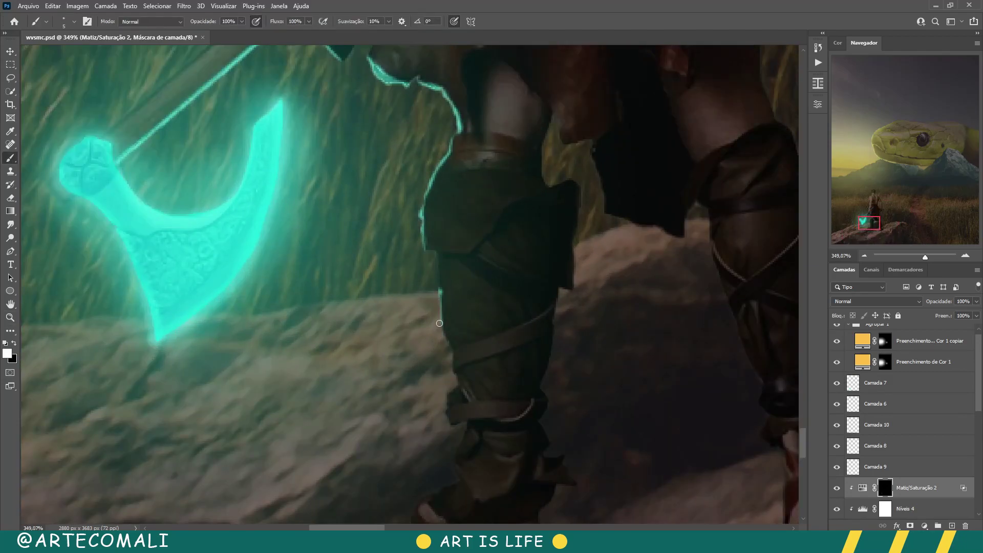
scroll(439, 323, "down", 3)
left_click_drag(456, 305, 452, 324)
- Extend the teal rim light down onto the warrior's kilt and shoe
scroll(443, 283, "down", 5)
key("x")
key("z")
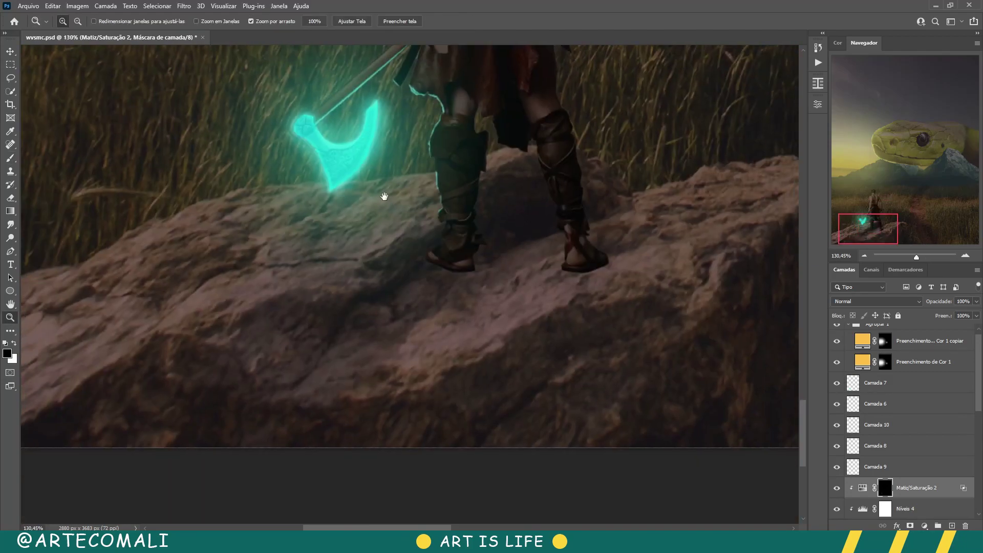
mouse_move(382, 197)
left_mouse_down()
mouse_move(359, 199)
mouse_move(382, 200)
left_mouse_up()
key("b")
key("x")
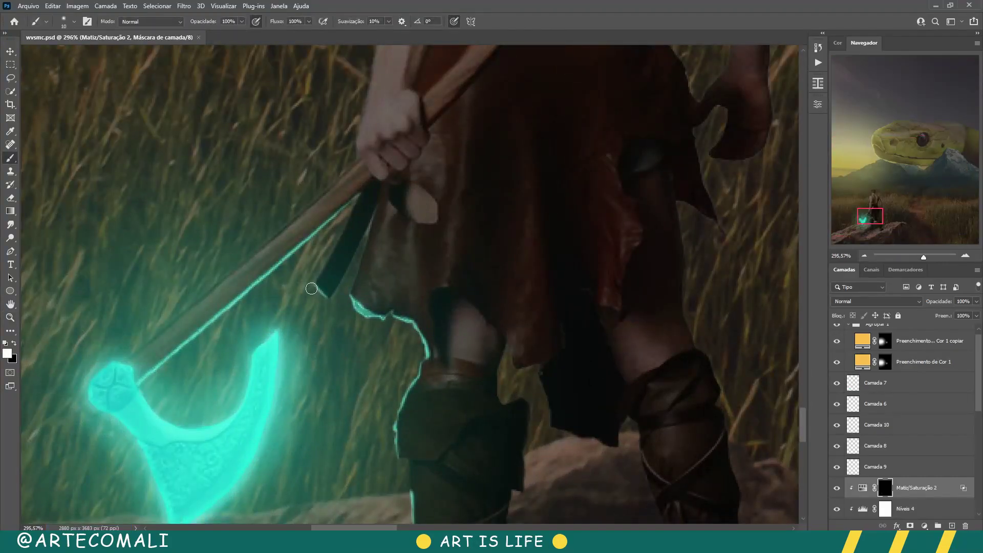
mouse_move(377, 322)
left_mouse_down()
mouse_move(386, 406)
mouse_move(430, 409)
mouse_move(425, 352)
left_mouse_up()
scroll(419, 384, "down", 6)
scroll(395, 387, "down", 4)
- Add an Exposure adjustment layer with the whole scene fitted in view
key("x")
key("z")
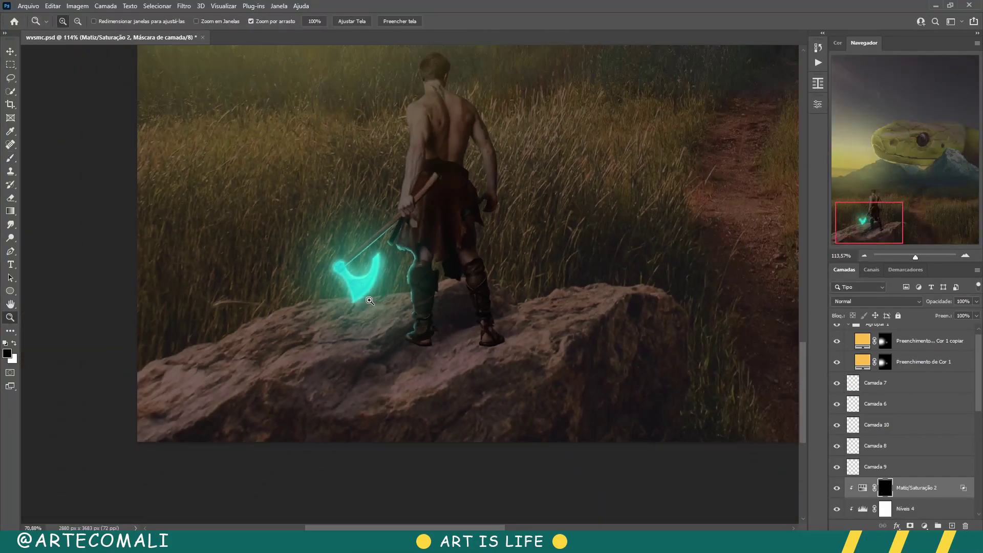
key("ctrl+0")
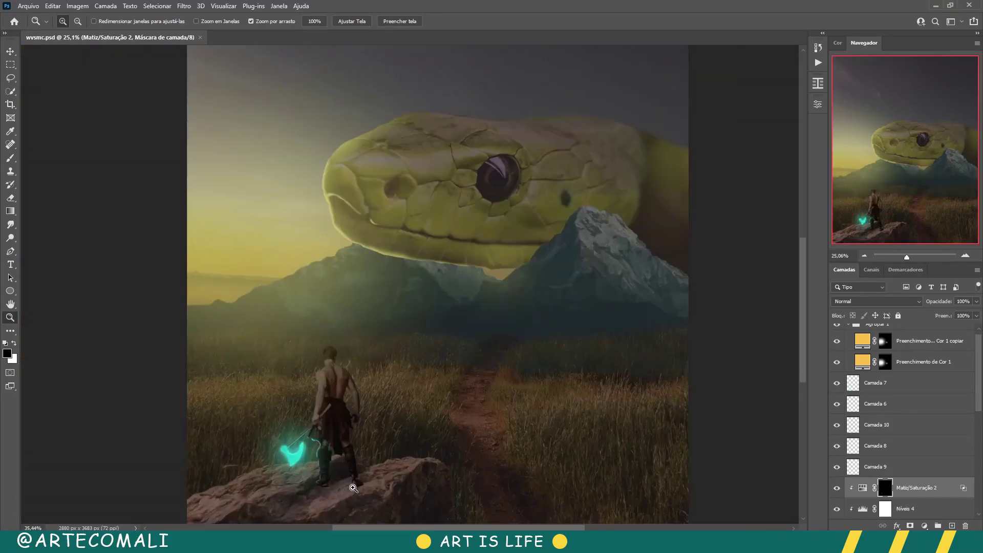
left_click(924, 526)
left_click(865, 402)
key("v")
key("ctrl+0")
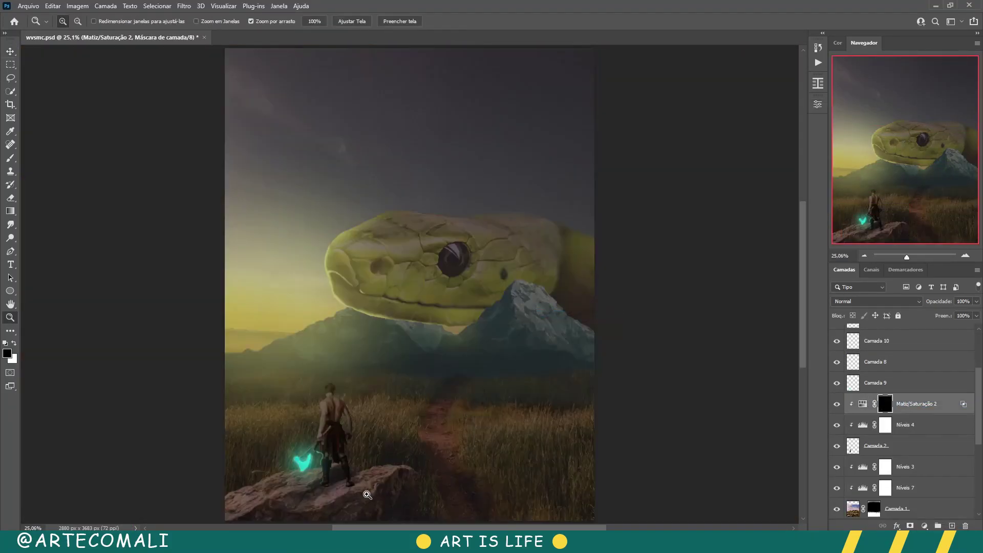
key("z")
- Set exposure to -5.33, invert the mask and paint shadow on the rock under the feet
left_click(818, 104)
left_click_drag(730, 159, 689, 159)
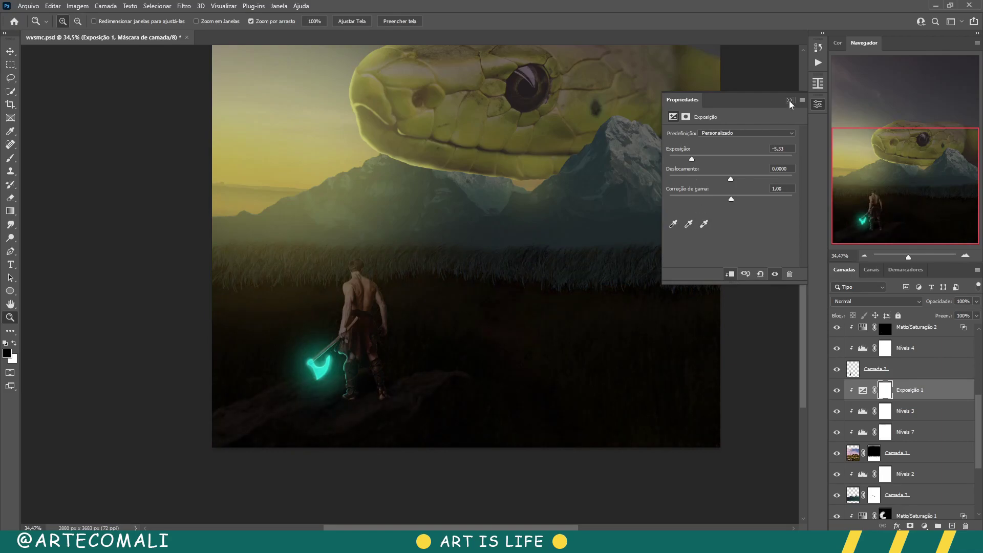
key("ctrl+i")
left_click_drag(356, 422, 405, 423)
key("b")
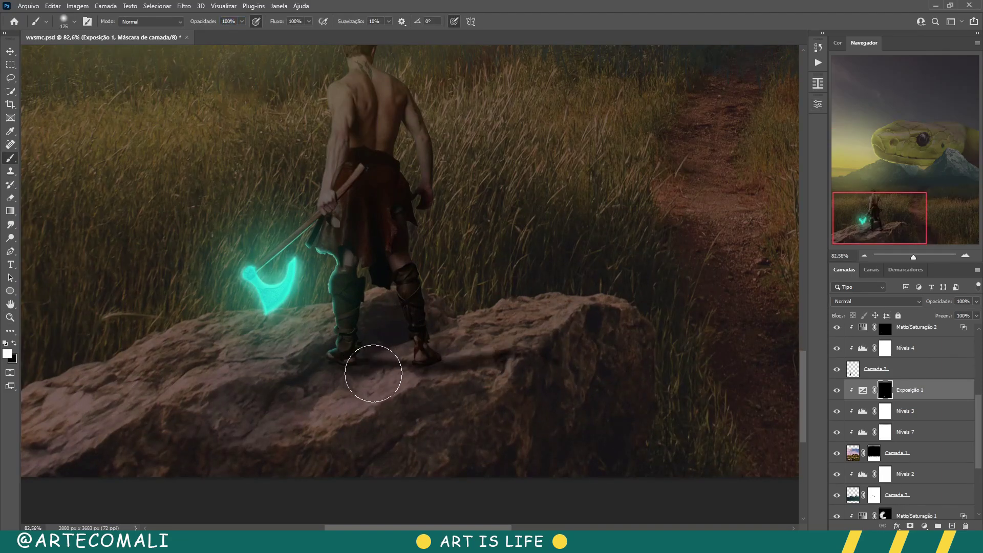
scroll(512, 374, "down", 2)
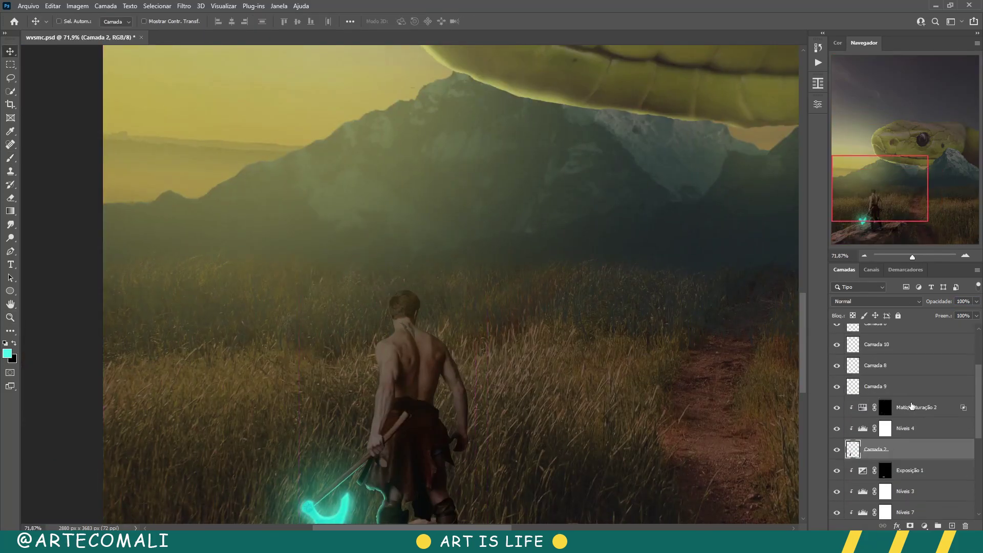
- Name the layer Warrior and colorize a clipped Hue/Saturation warm yellow (hue 60, saturation 25)
type("ior")
key("Return")
left_click(721, 226)
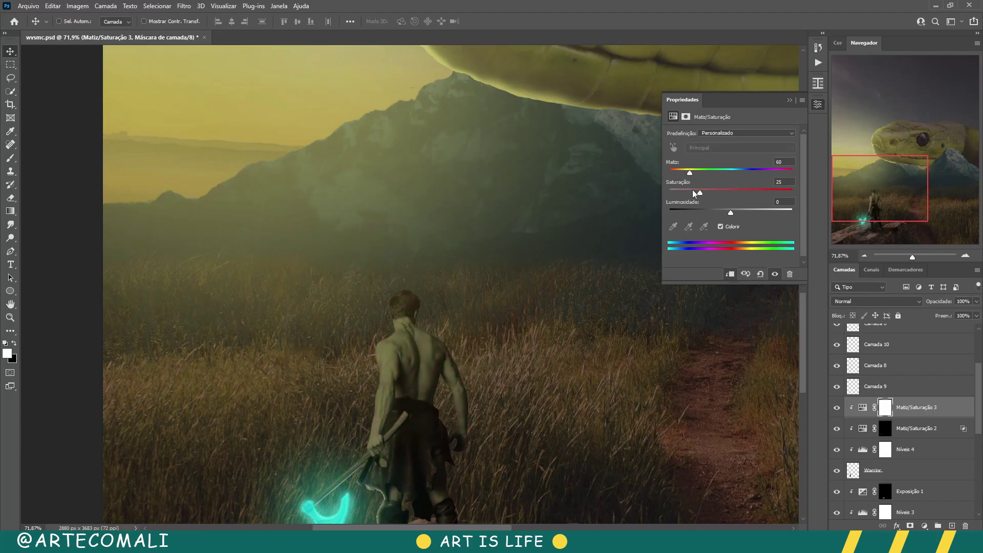
left_click_drag(731, 212, 767, 212)
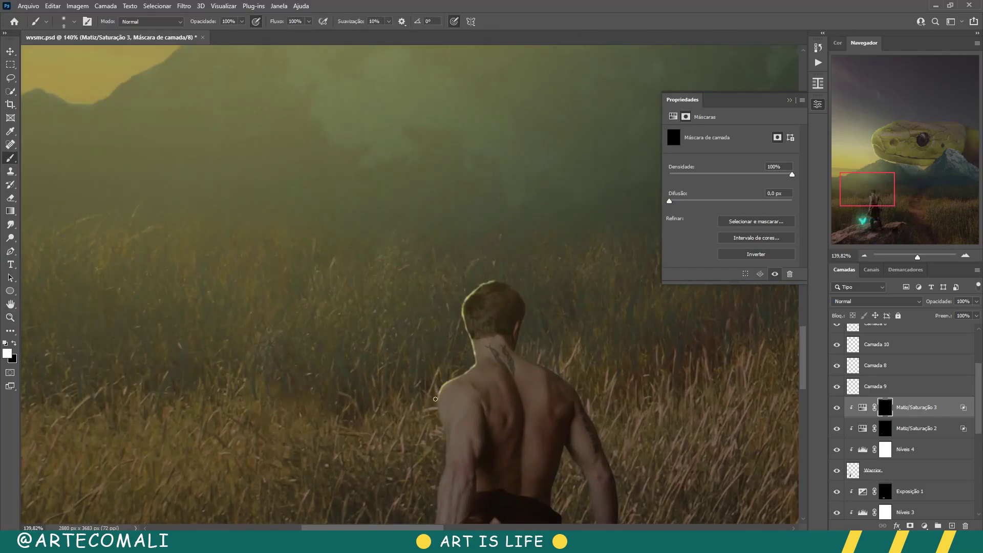
- Paint warm yellow rim light on the mask along the warrior's arm, hair and left shoulder
left_click_drag(444, 437, 484, 325)
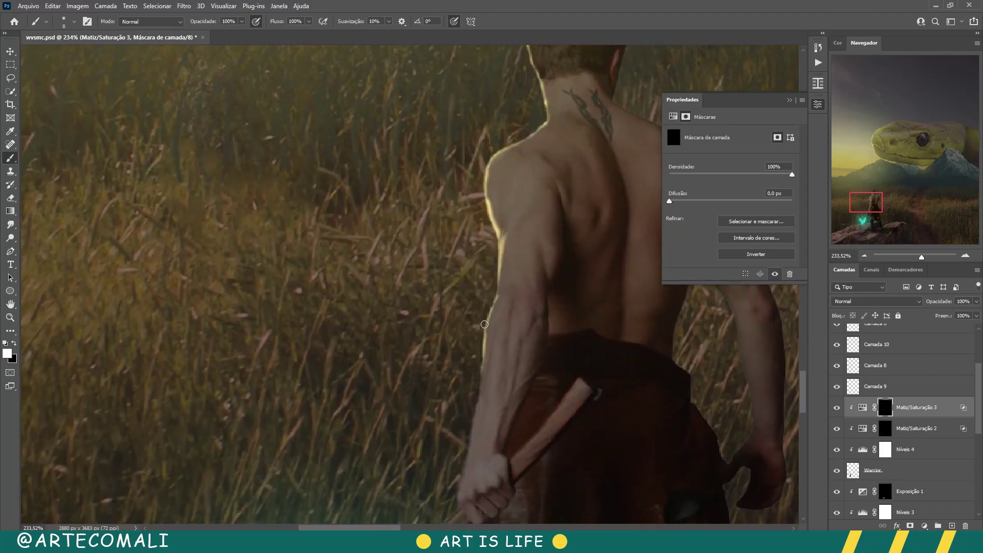
scroll(480, 406, "down", 4)
scroll(465, 281, "up", 3)
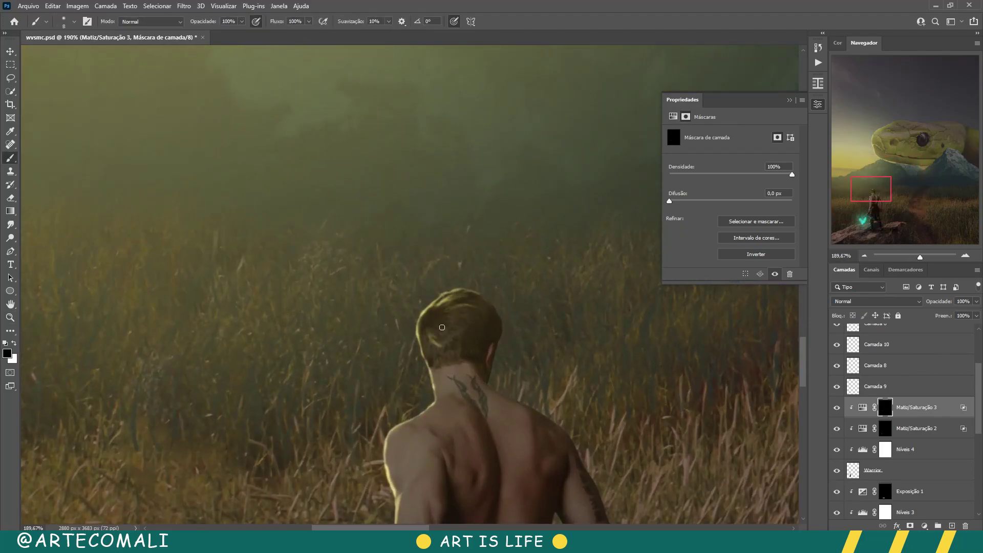
scroll(442, 328, "down", 2)
key("x")
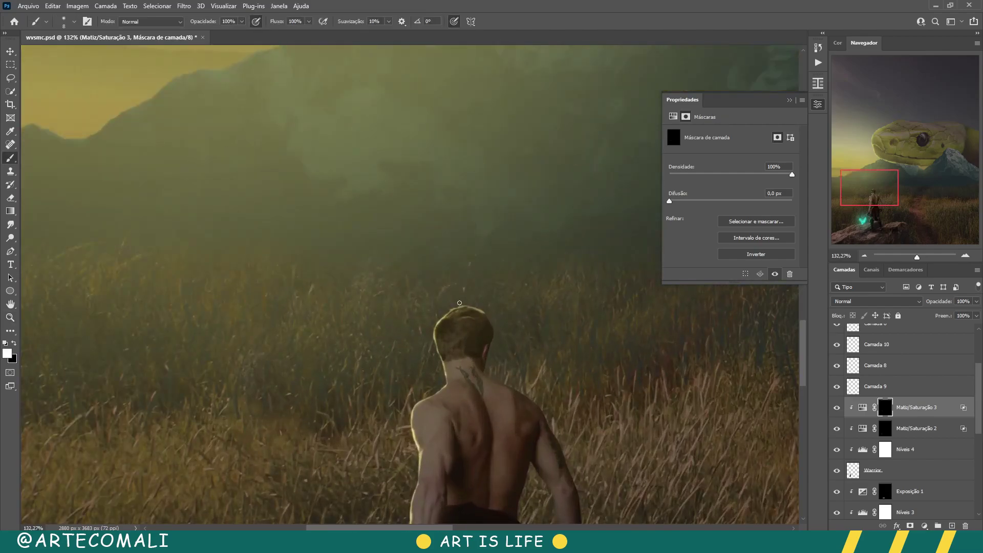
scroll(460, 303, "down", 3)
scroll(451, 333, "up", 4)
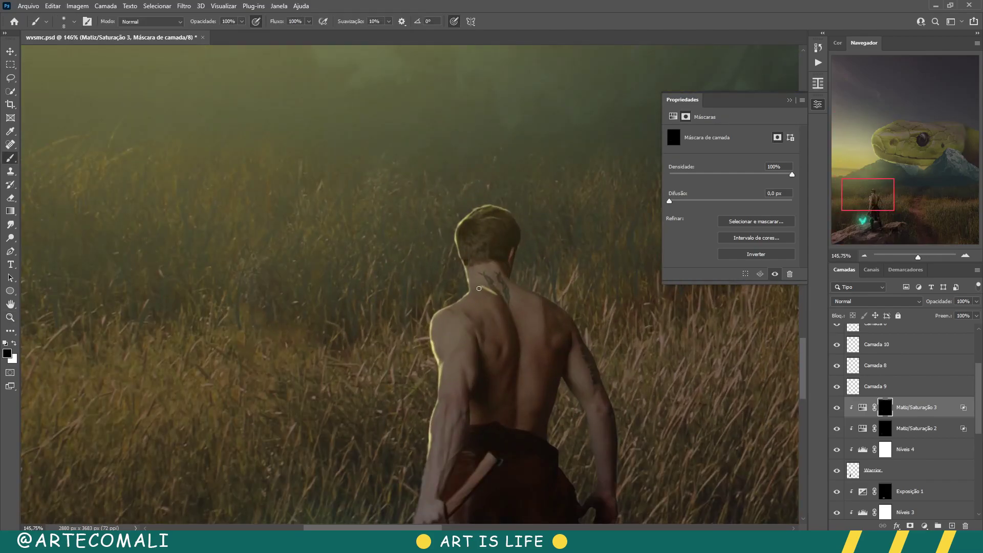
scroll(481, 290, "down", 3)
scroll(477, 281, "up", 2)
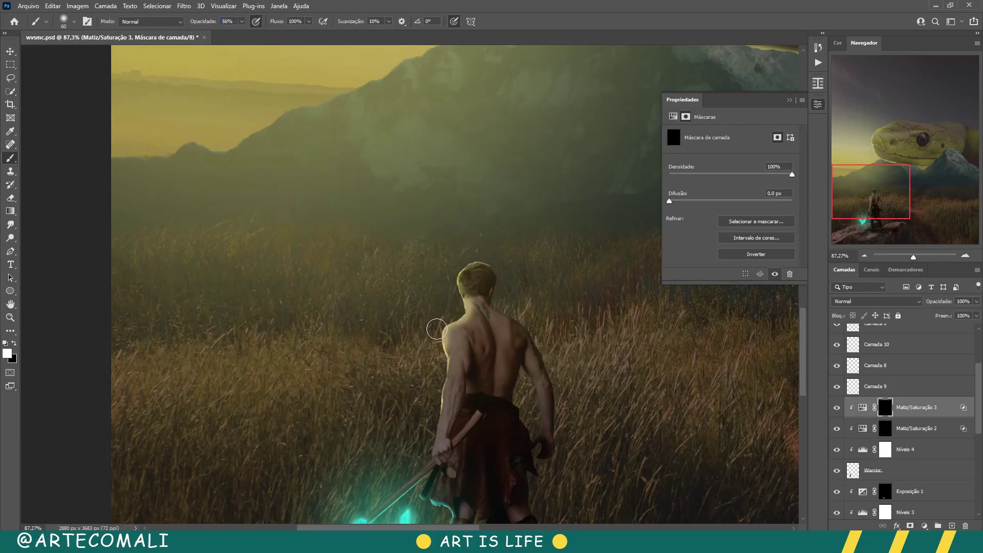
scroll(397, 333, "down", 3)
scroll(436, 378, "up", 5)
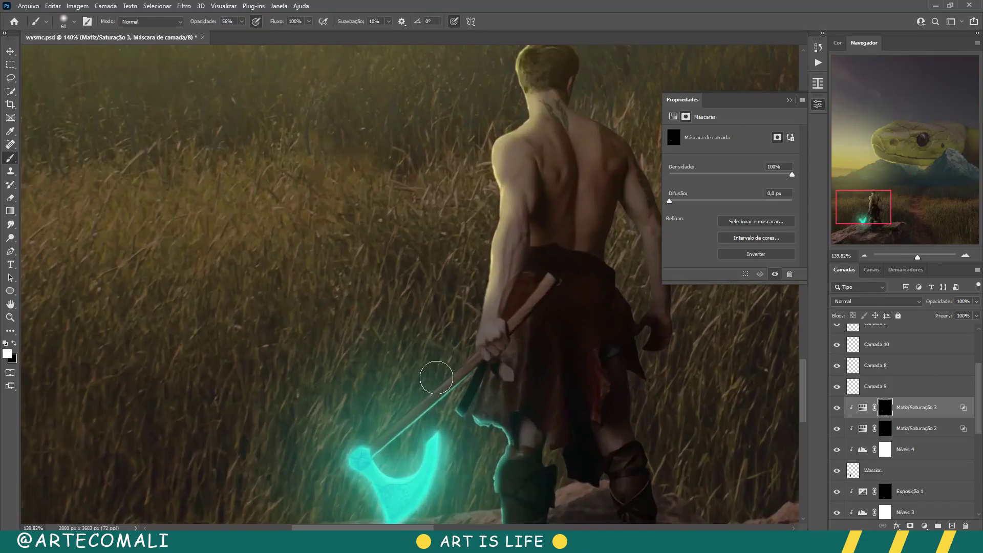
key("bracketleft")
key("bracketleft")
key("bracketleft")
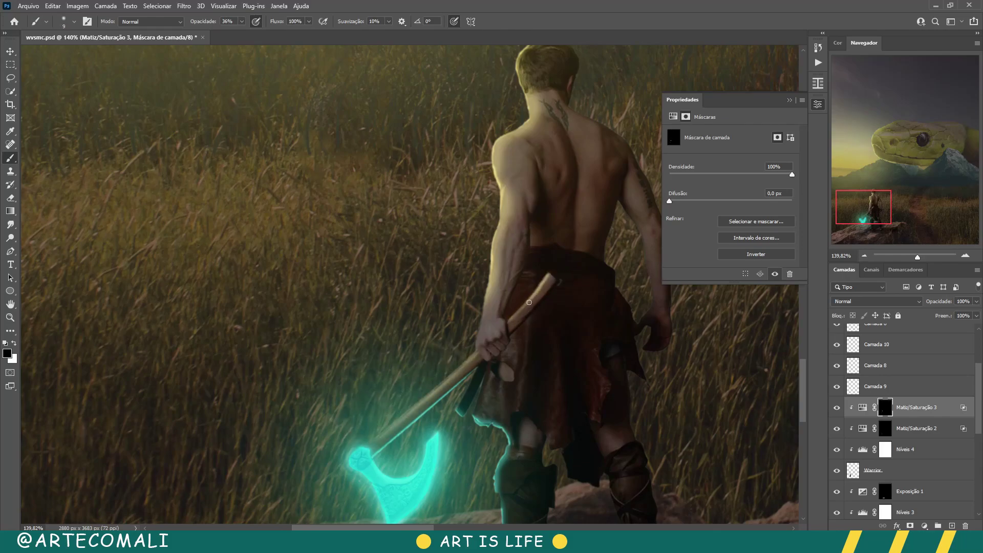
scroll(529, 302, "up", 2)
- Add a Curves adjustment layer directly above Exposição 1
key("z")
scroll(360, 369, "down", 8)
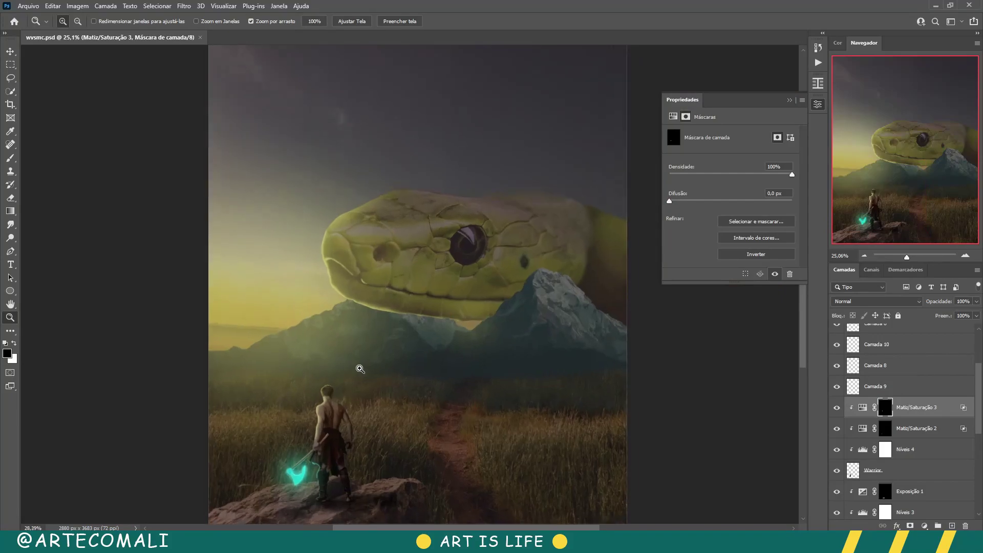
scroll(308, 450, "up", 2)
scroll(308, 451, "up", 3)
key("v")
left_click(907, 446)
left_click(925, 526)
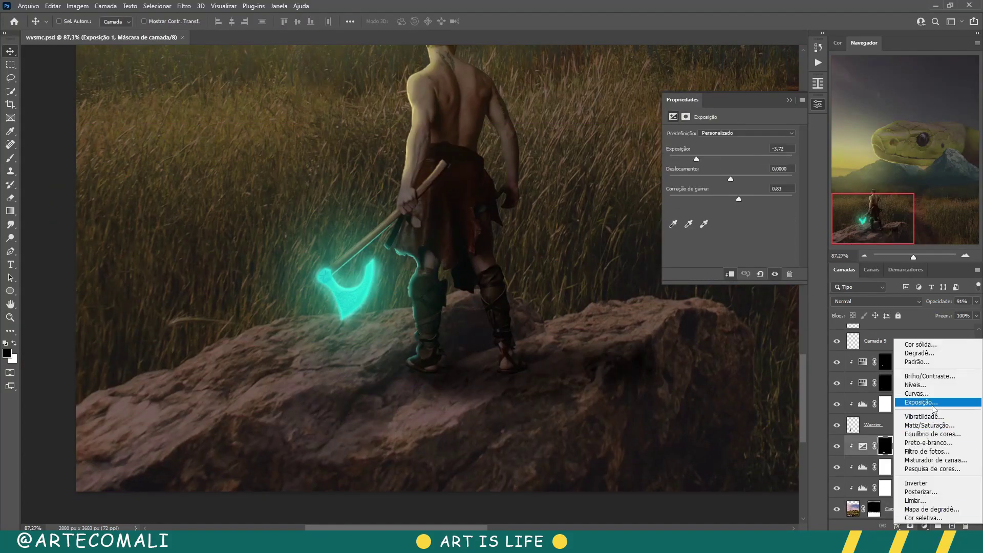
left_click(917, 394)
- Bend the RGB, red, blue and green curves to give a teal-green tint
mouse_move(758, 189)
left_mouse_down()
mouse_move(758, 222)
mouse_move(734, 194)
left_mouse_up()
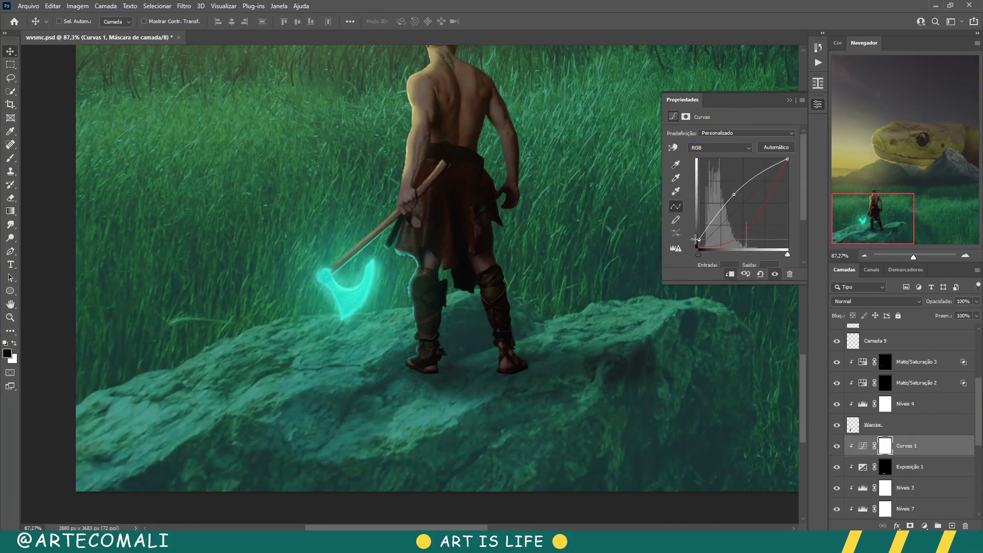
key("alt+3")
key("alt+5")
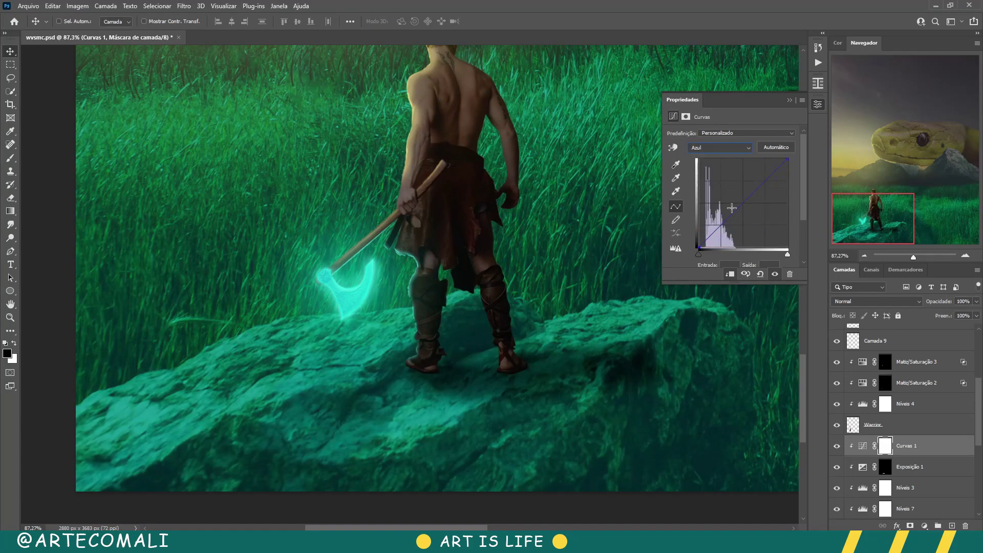
key("alt+4")
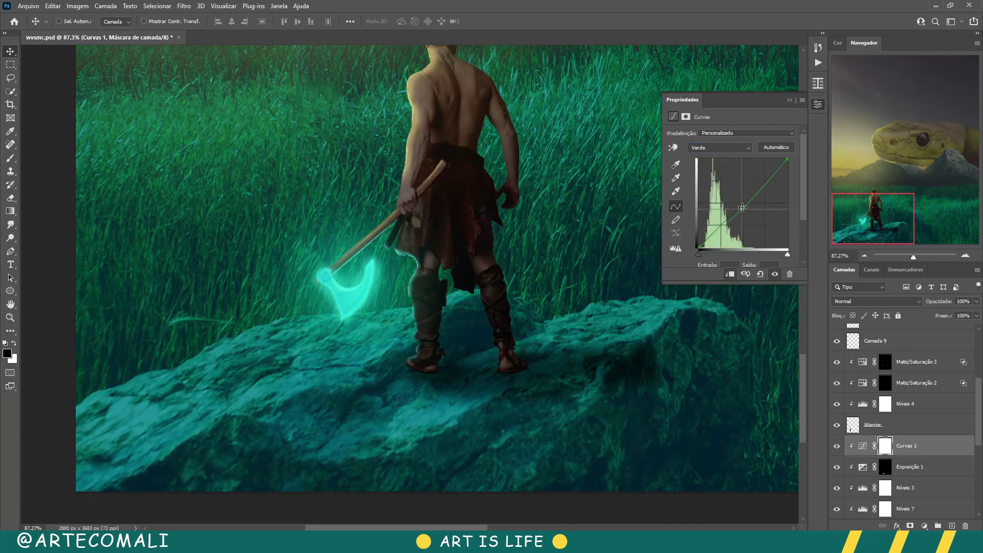
left_click(790, 100)
- Invert the Curves mask to hide the tint and pick a 10 px brush
key("ctrl+i")
key("b")
right_click(387, 360)
left_click(428, 365)
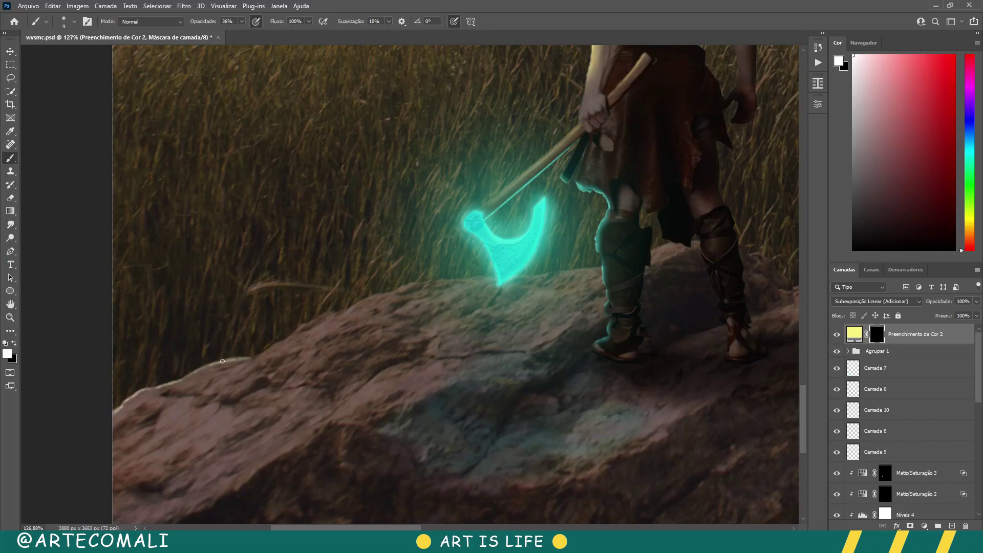
- Paint white on the Preenchimento de Cor 2 mask along the rock's upper edge, then restack the layer
scroll(254, 358, "up", 1)
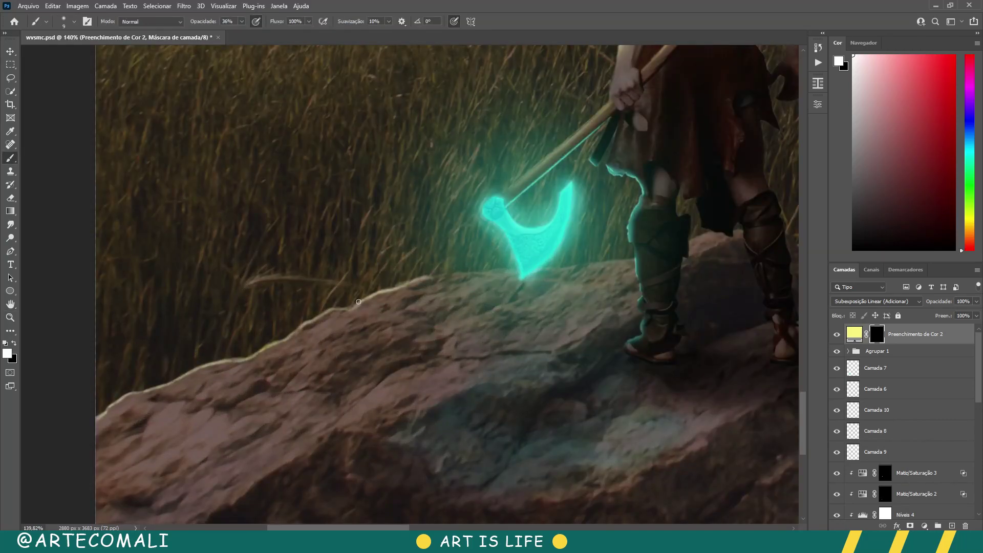
left_click_drag(358, 303, 231, 348)
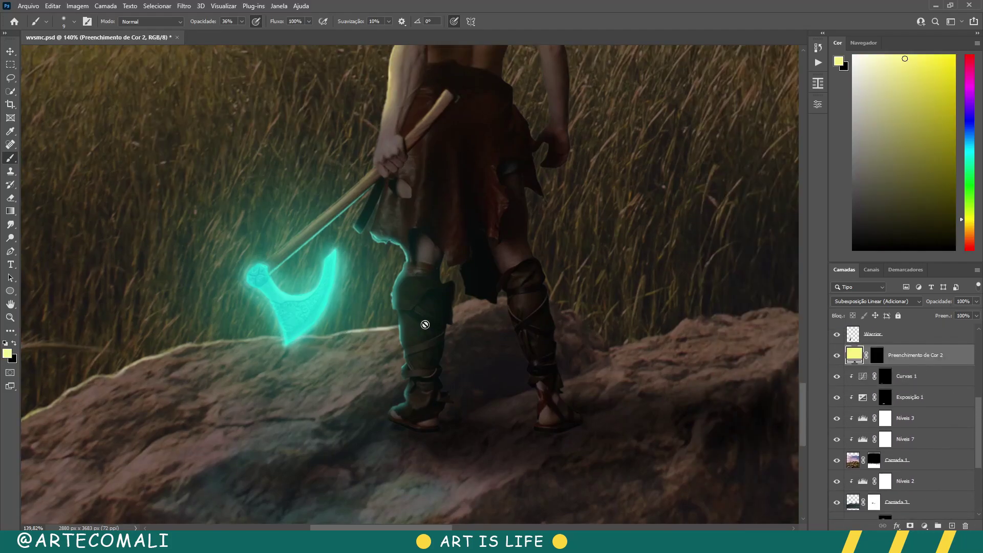
key("ctrl+backslash")
left_click_drag(666, 342, 548, 353)
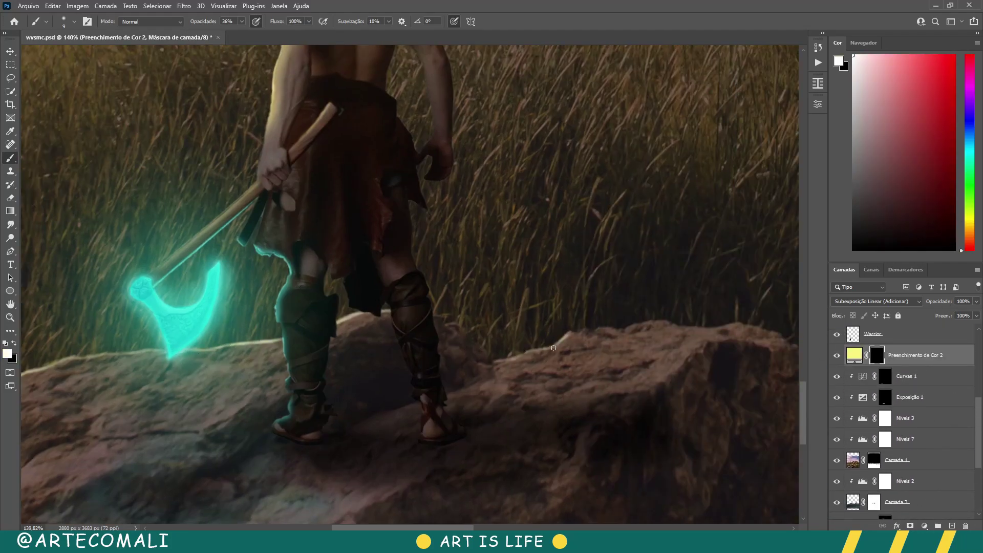
scroll(695, 335, "down", 5)
scroll(613, 321, "down", 4)
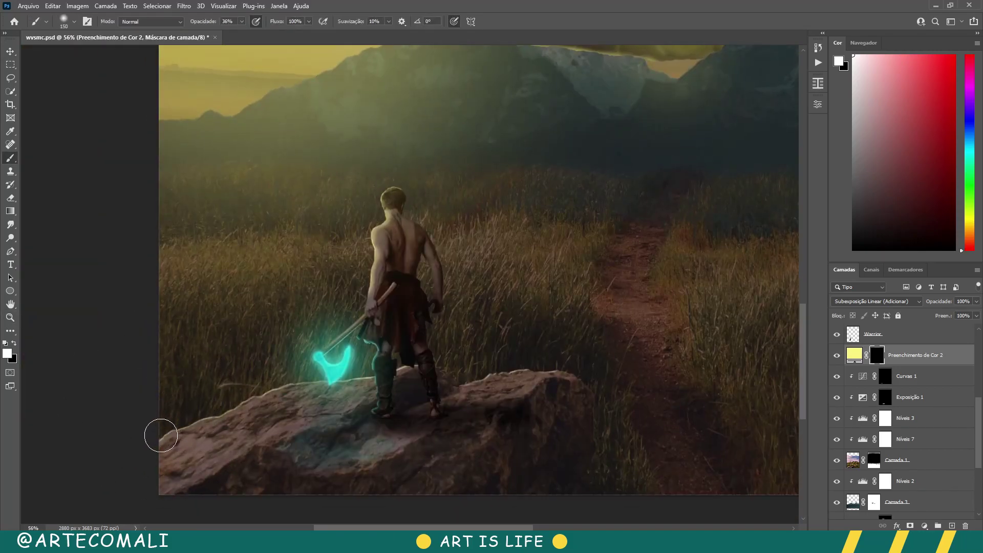
mouse_move(209, 423)
left_mouse_down()
mouse_move(318, 395)
mouse_move(567, 373)
mouse_move(274, 429)
left_mouse_up()
key("bracketright")
key("bracketright")
key("bracketright")
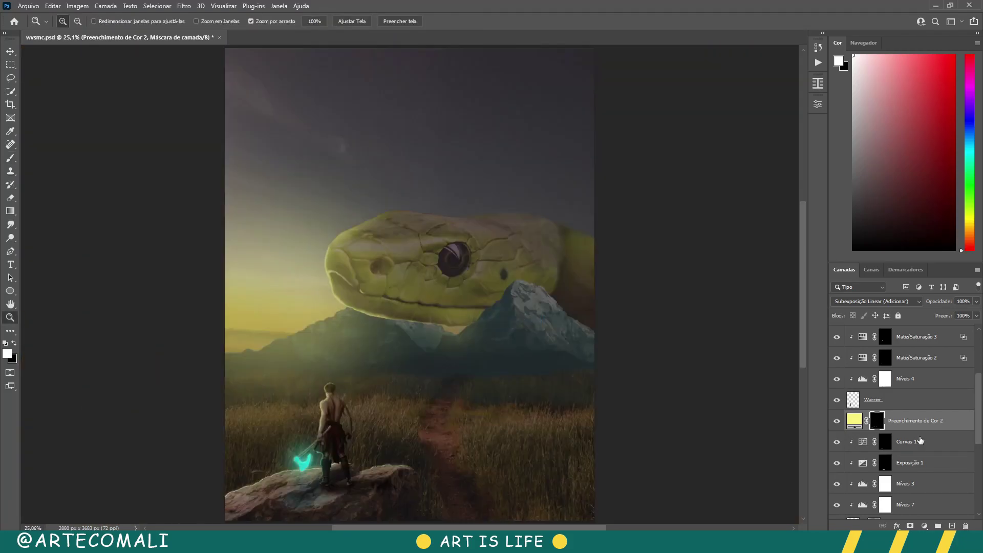
left_click_drag(919, 367, 918, 373)
- Check the yellow fill colour, set white as paint colour and the fill's blend mode to Normal
key("b")
key("d")
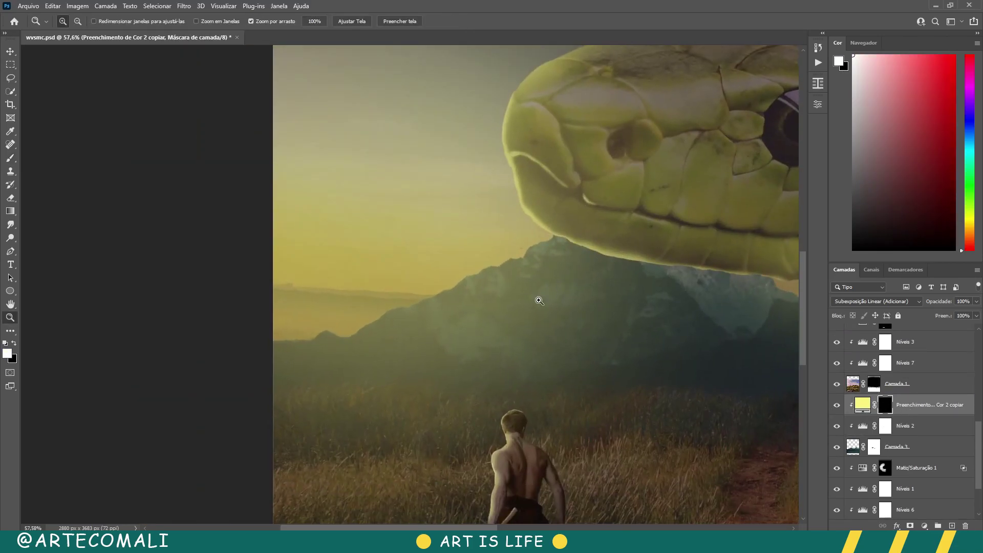
double_click(862, 404)
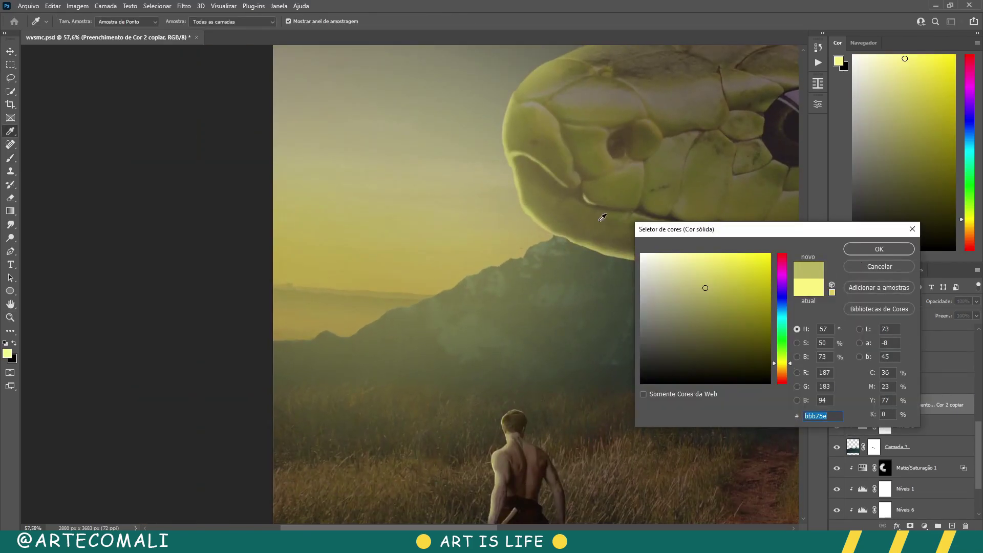
key("Return")
key("b")
key("x")
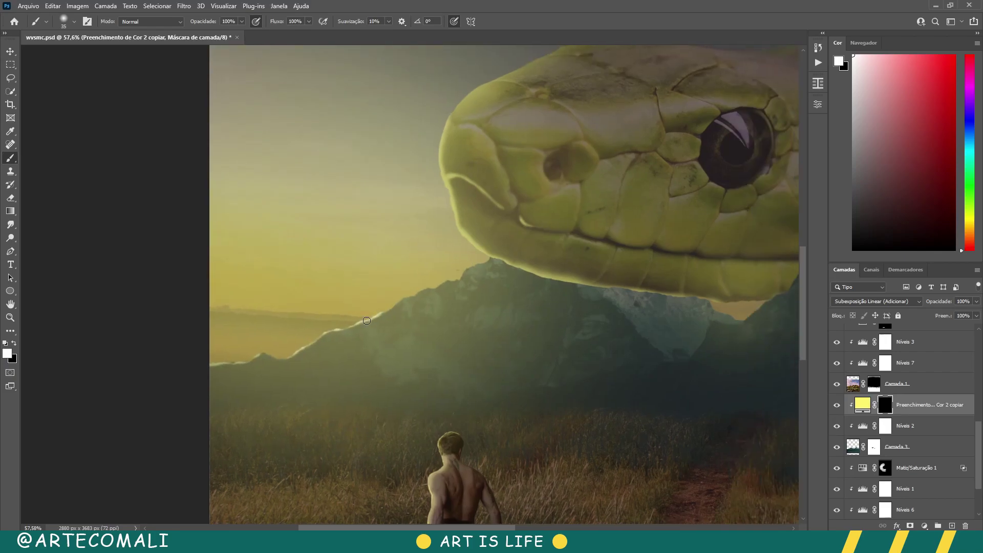
left_click(876, 301)
left_click(845, 285)
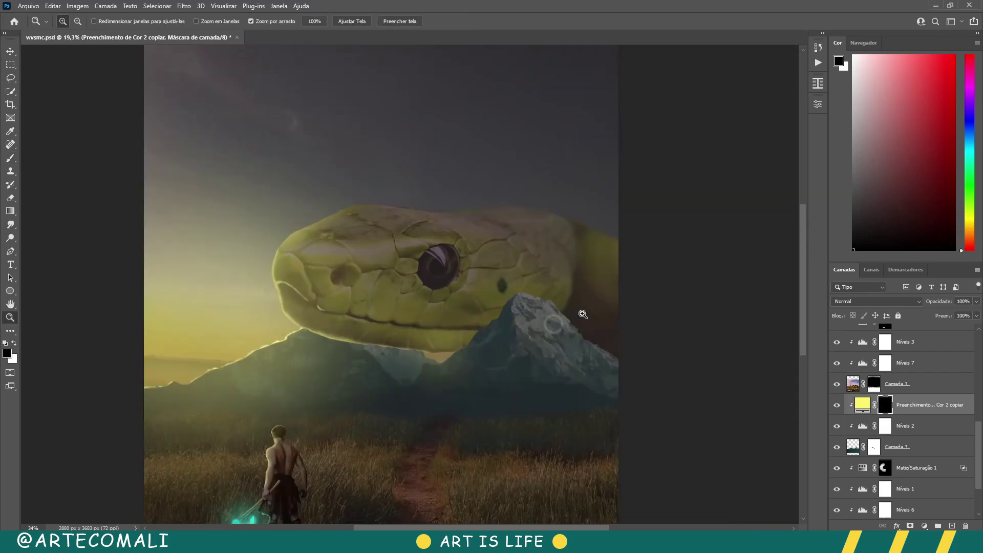
- With a lower-opacity 400 px brush, paint yellow glow along the mountain ridge and base
key("x")
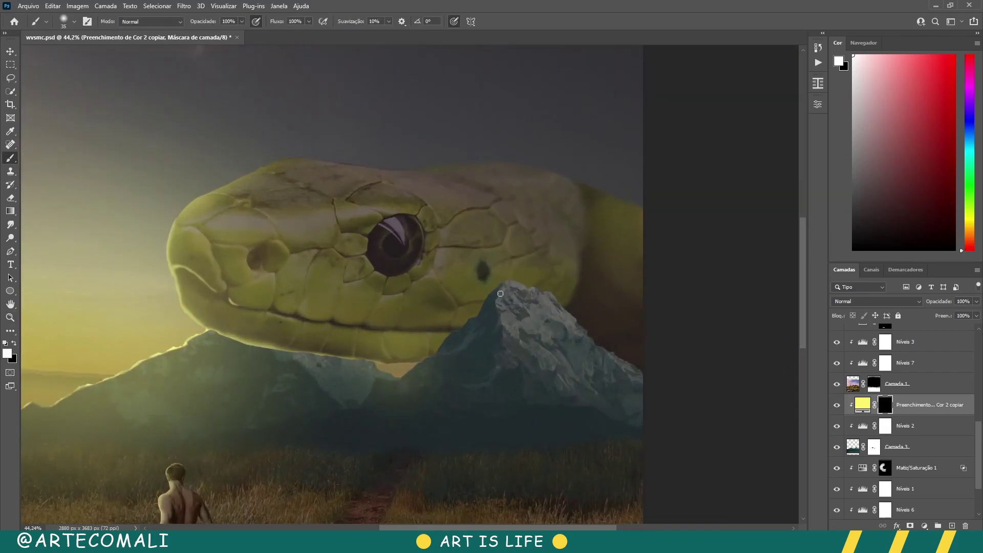
key("x")
key("z")
left_click_drag(472, 318, 478, 309)
scroll(440, 330, "up", 1, "alt")
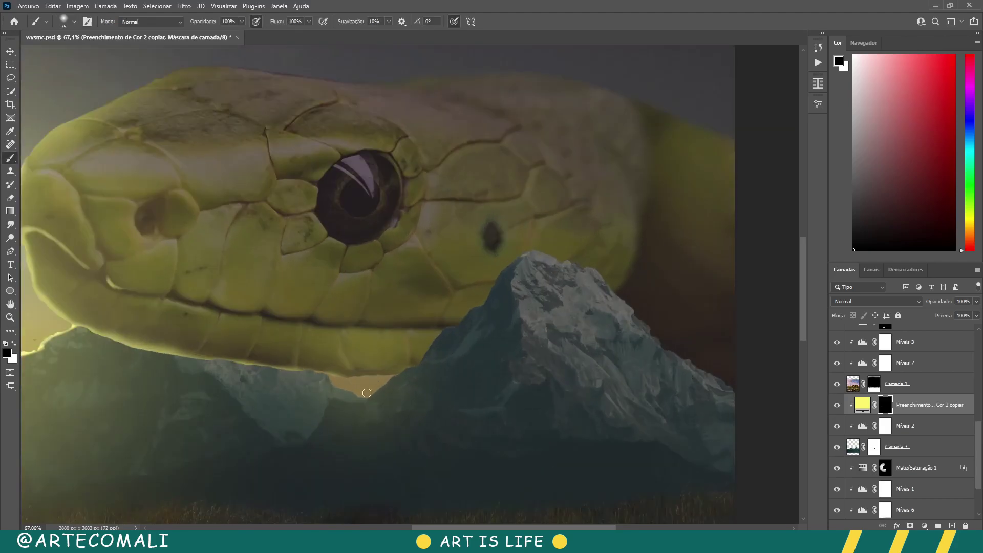
scroll(386, 388, "down", 3, "alt")
left_click_drag(207, 22, 180, 30)
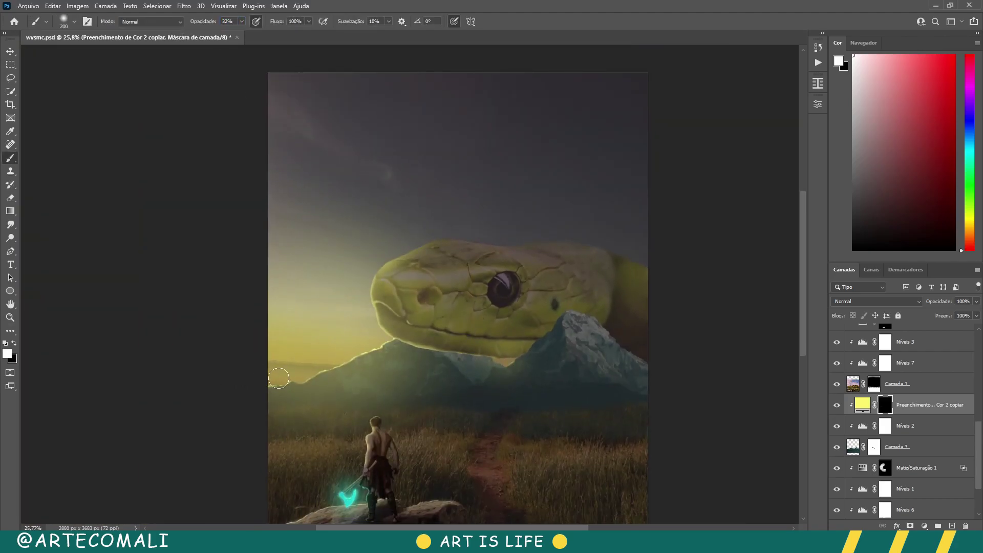
key("bracketright")
key("bracketright")
key("bracketright")
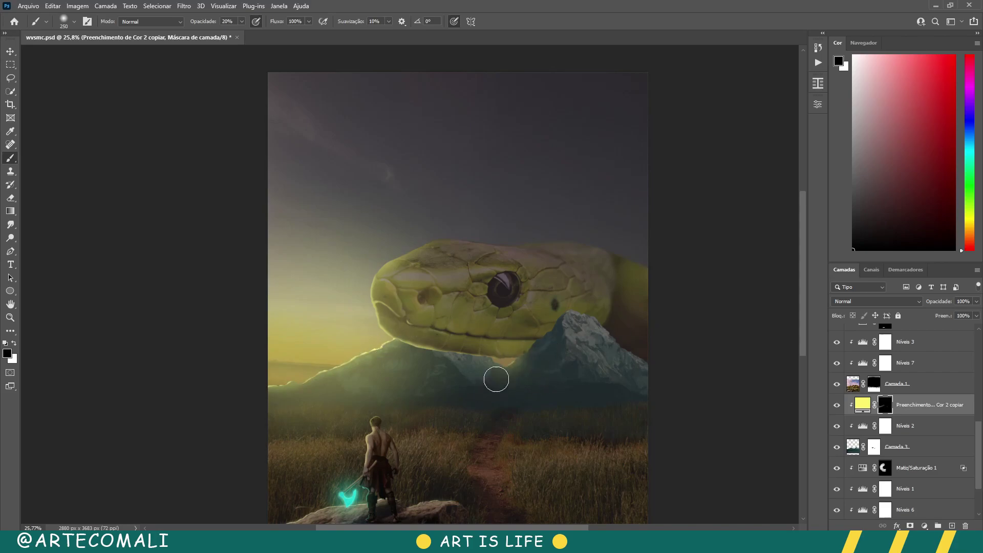
left_click_drag(943, 305, 935, 305)
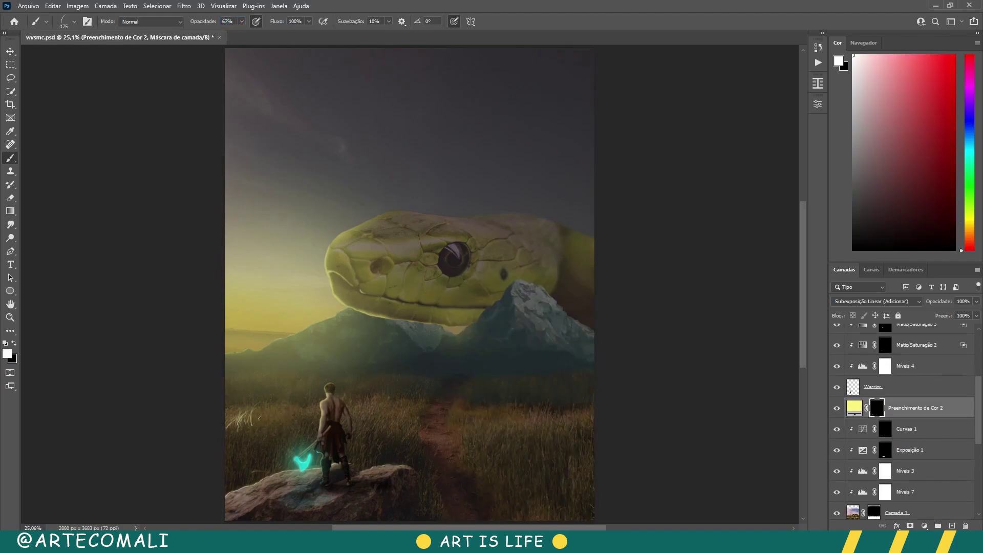
- Choose the grass brush and size it for glowing grass strands on the Preenchimento de Cor 2 mask
right_click(313, 418)
double_click(544, 421)
right_click(357, 418)
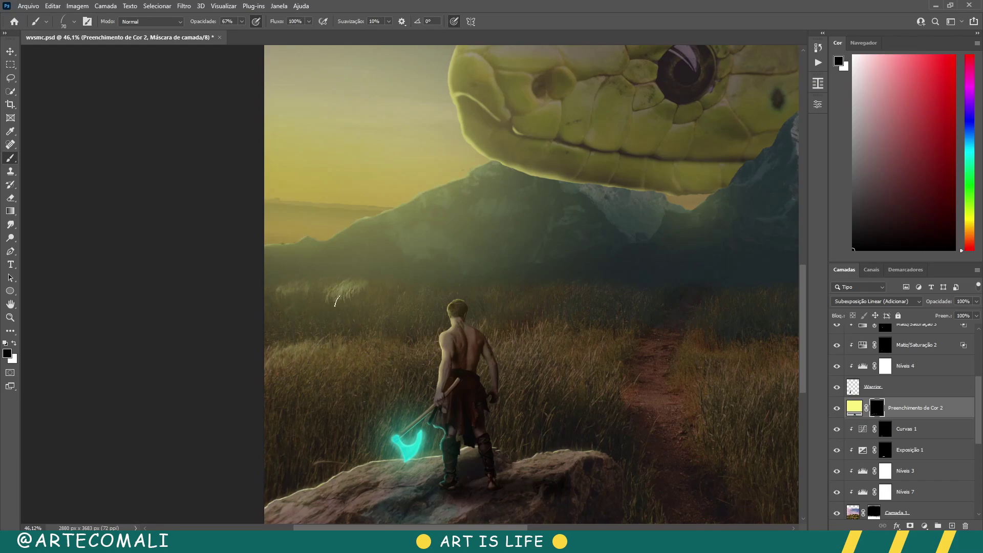
scroll(389, 325, "up", 1)
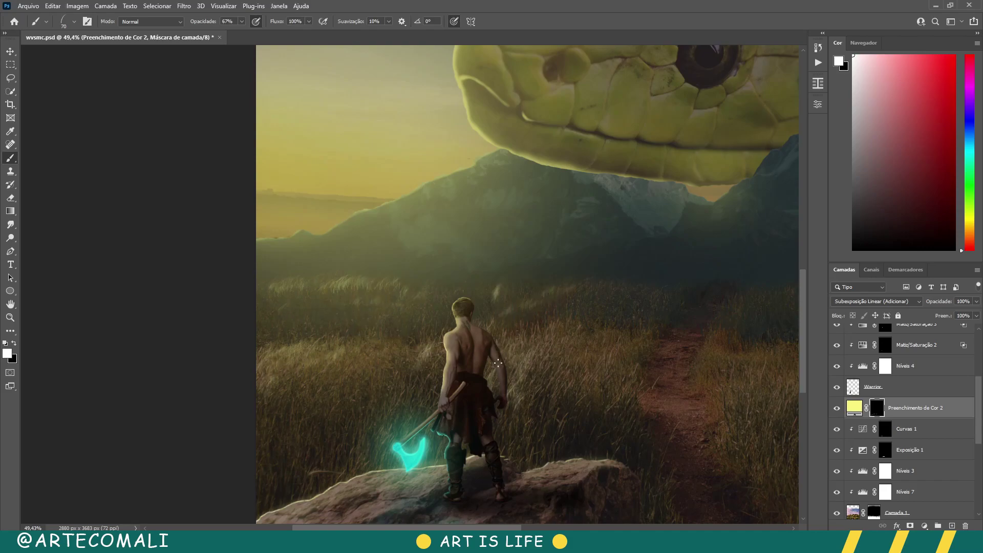
key("z")
scroll(338, 381, "down", 10)
- Switch to a soft round brush and duplicate the yellow glow fill as Preenchimento de Cor 2 copiar 2
key("x")
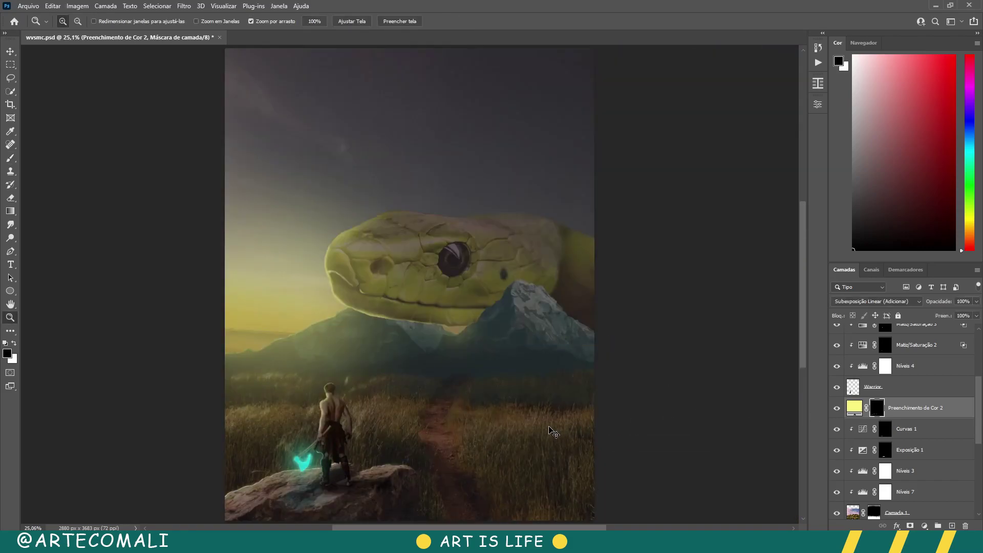
key("b")
right_click(315, 397)
scroll(588, 386, "down", 3)
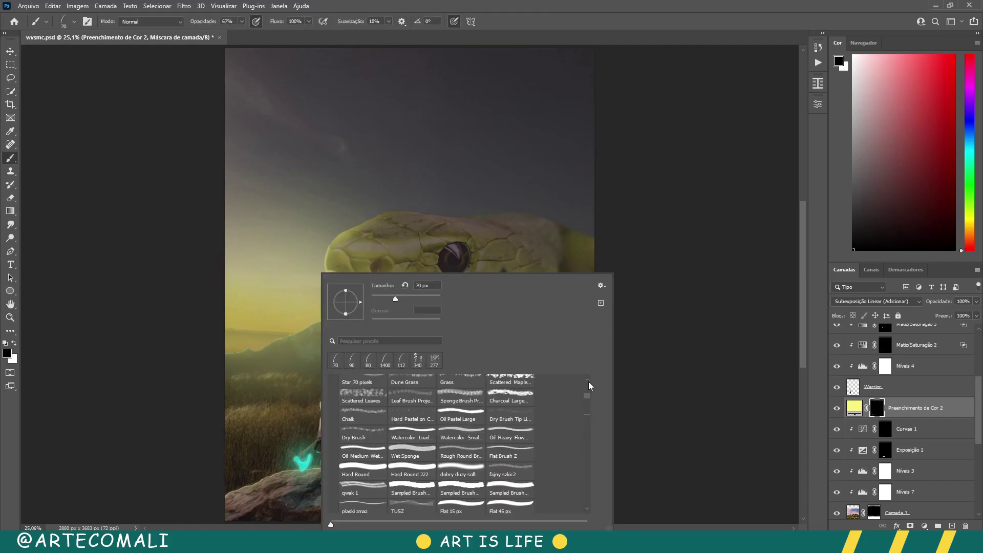
left_click(264, 395)
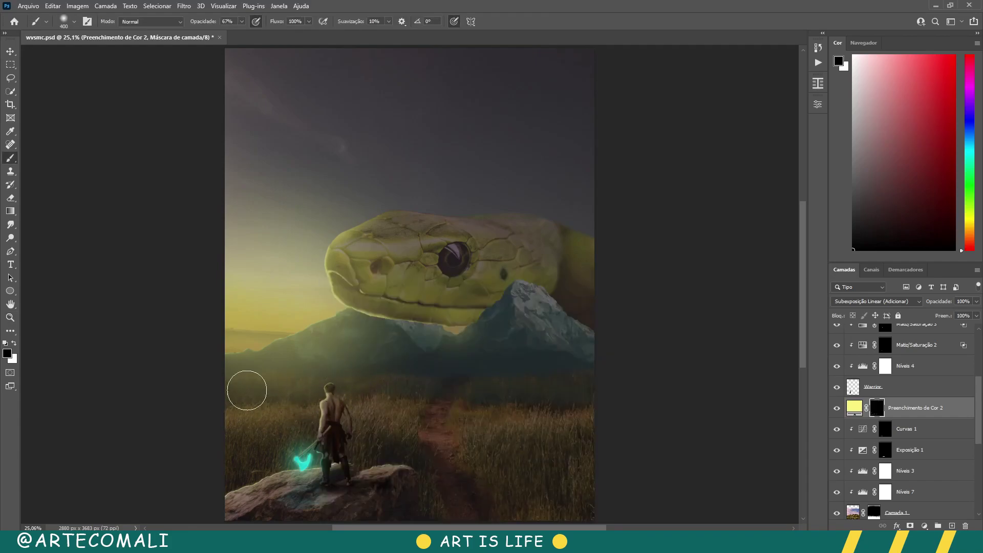
key("ctrl+j")
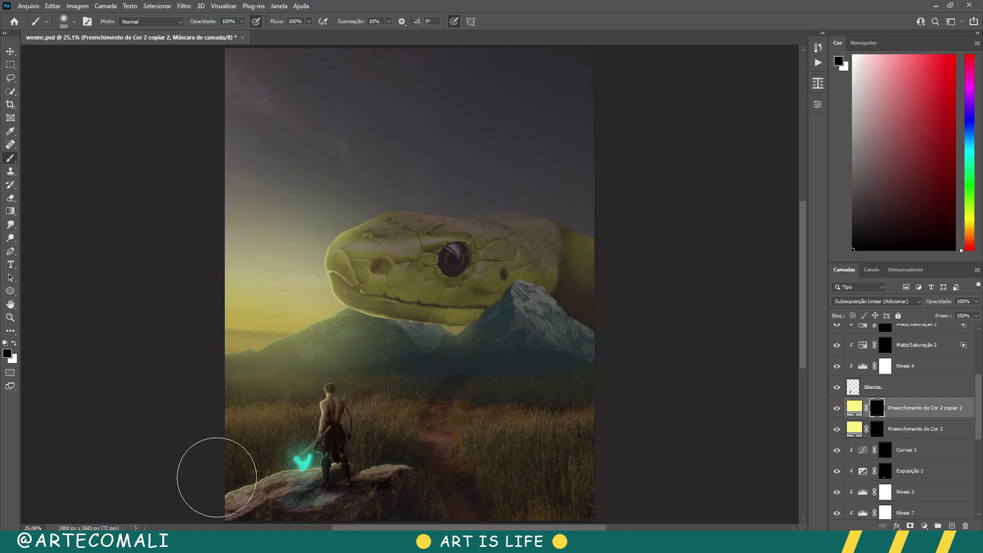
- Paint the copy's mask with a 100 px brush to brighten the grass right of the warrior
key("z")
scroll(306, 430, "up", 4)
scroll(306, 430, "up", 10)
key("b")
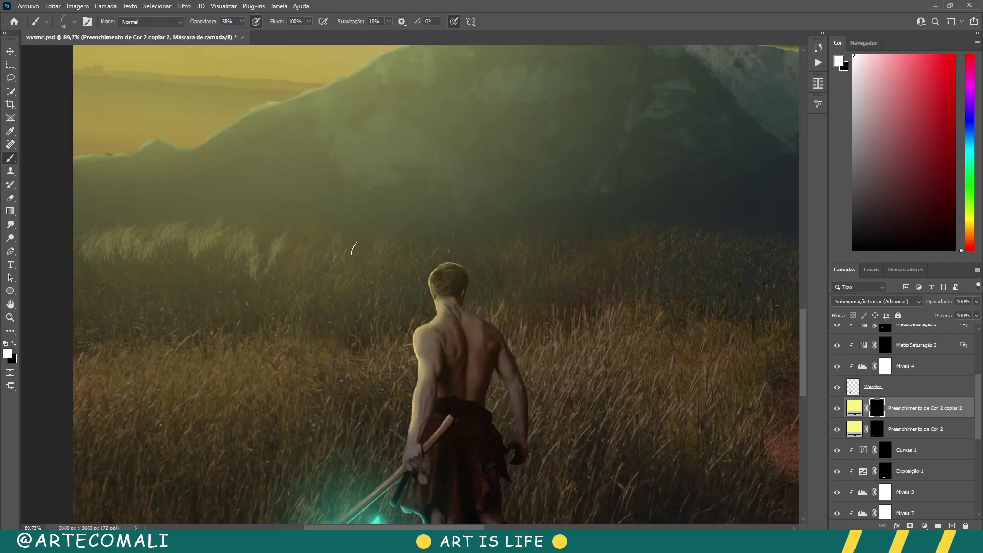
scroll(182, 401, "down", 5)
key("bracketright")
key("bracketright")
key("bracketright")
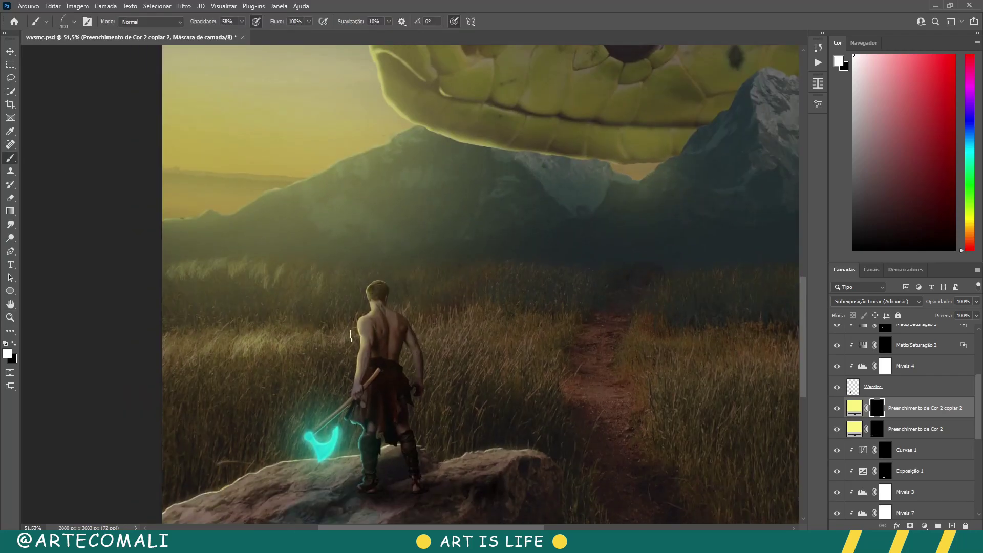
mouse_move(350, 335)
left_mouse_down()
mouse_move(318, 379)
mouse_move(441, 348)
mouse_move(461, 374)
mouse_move(516, 313)
left_mouse_up()
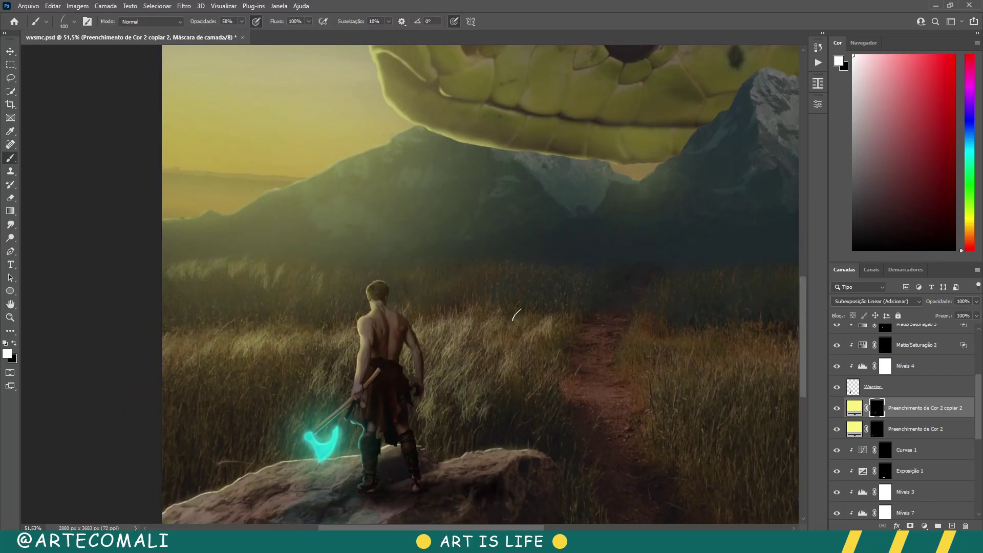
- Set the copied glow to Subexposição Linear (Adicionar) at 28% opacity
scroll(371, 282, "right", 5)
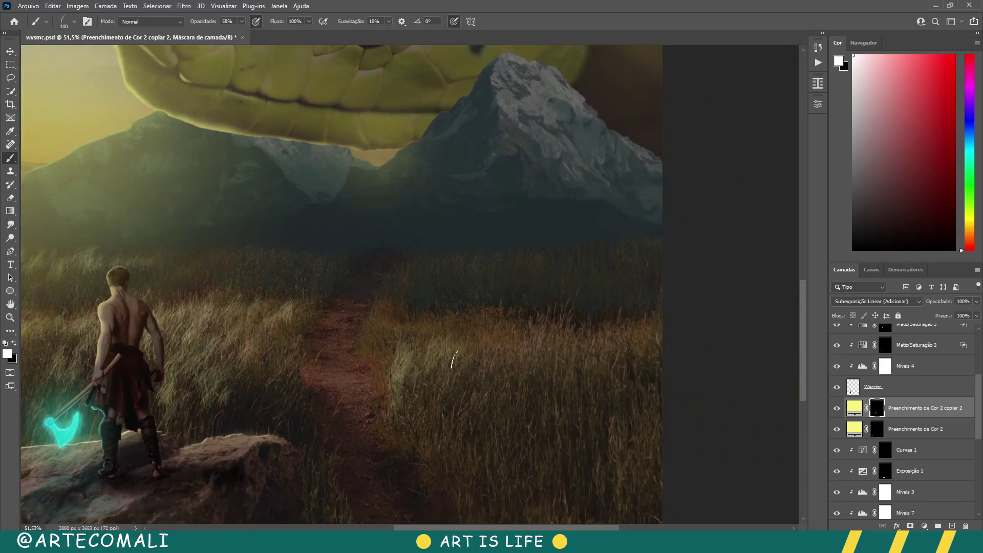
scroll(534, 312, "right", 1)
scroll(560, 391, "down", 2)
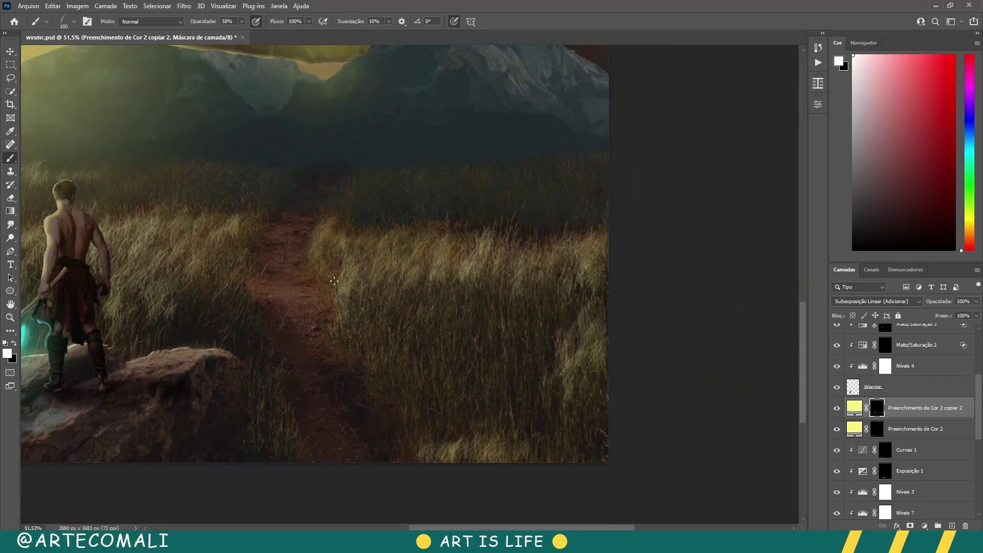
key("ctrl+minus")
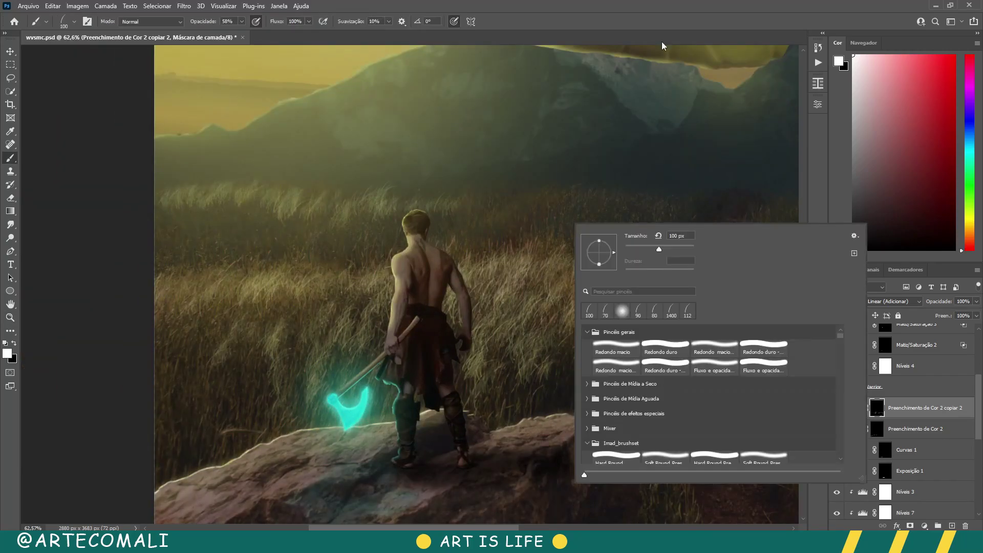
key("z")
key("3")
key("4")
left_click(876, 301)
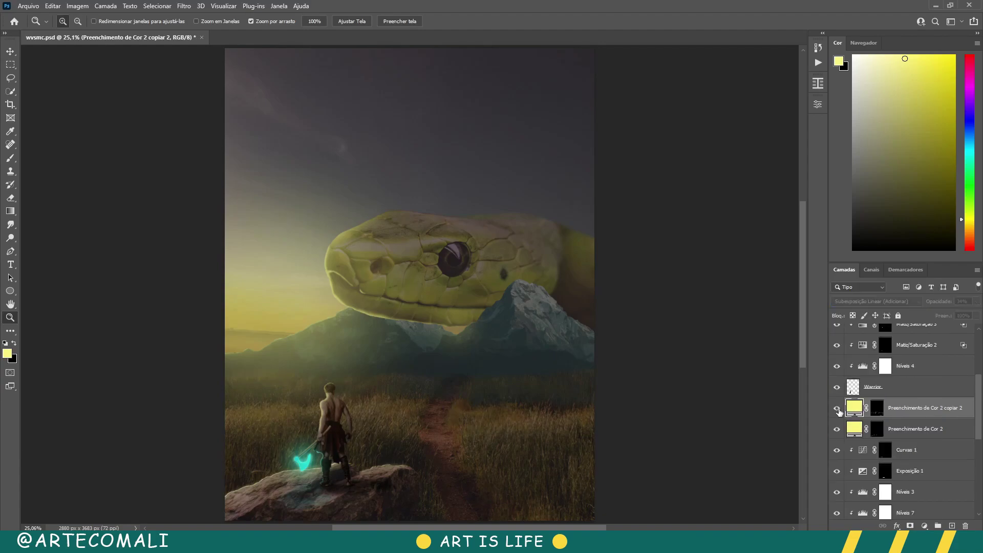
left_click(867, 378)
left_click_drag(952, 304, 945, 305)
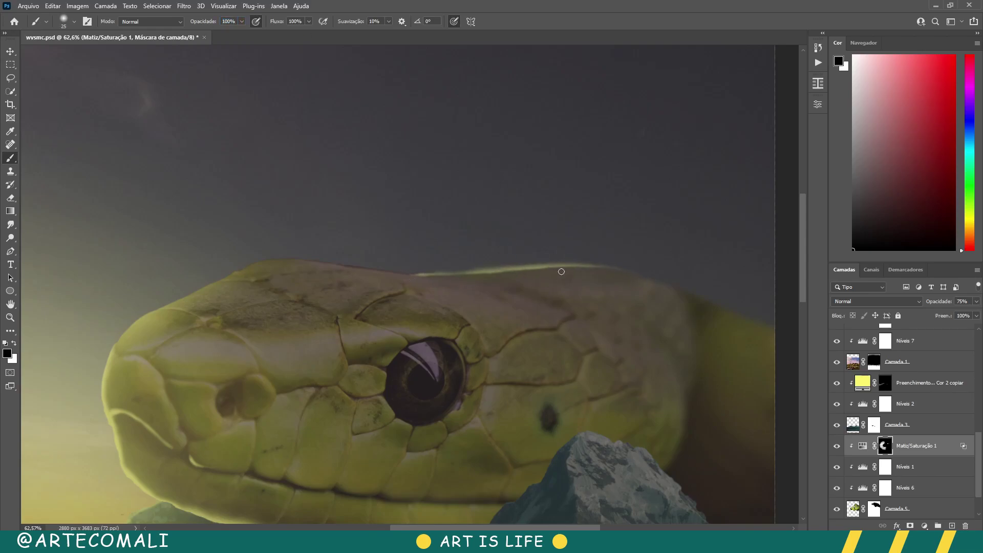
- Paint the Matiz/Saturação 1 mask black and white around the snake's head top and above its eye
scroll(562, 272, "up", 1)
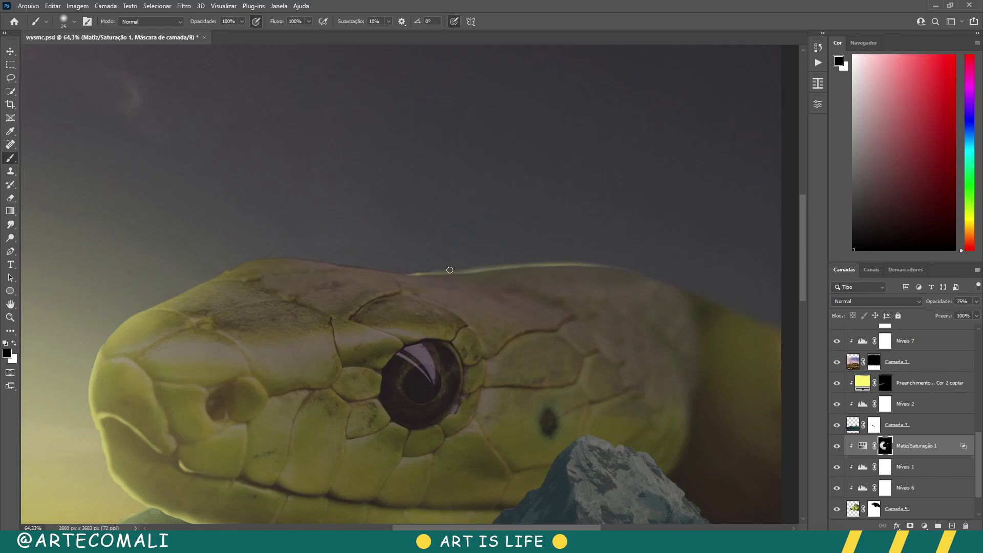
scroll(408, 290, "down", 1)
key("x")
scroll(505, 304, "down", 1)
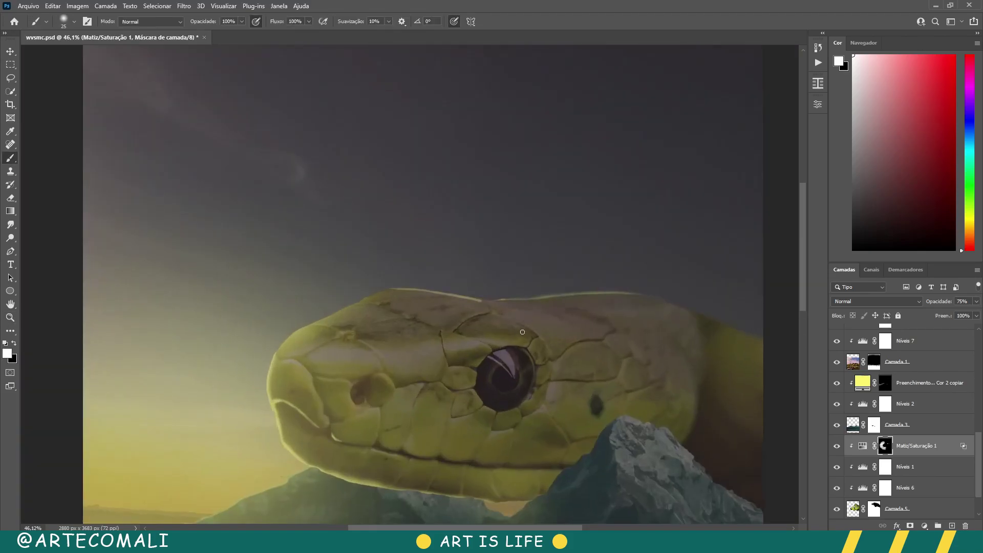
scroll(500, 321, "down", 1)
key("x")
key("bracketright")
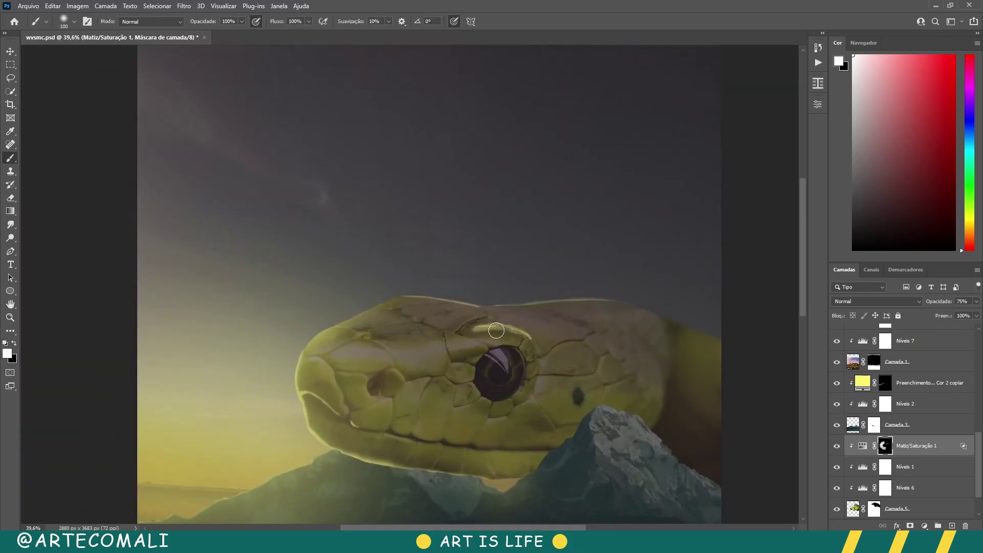
scroll(496, 331, "up", 1)
key("x")
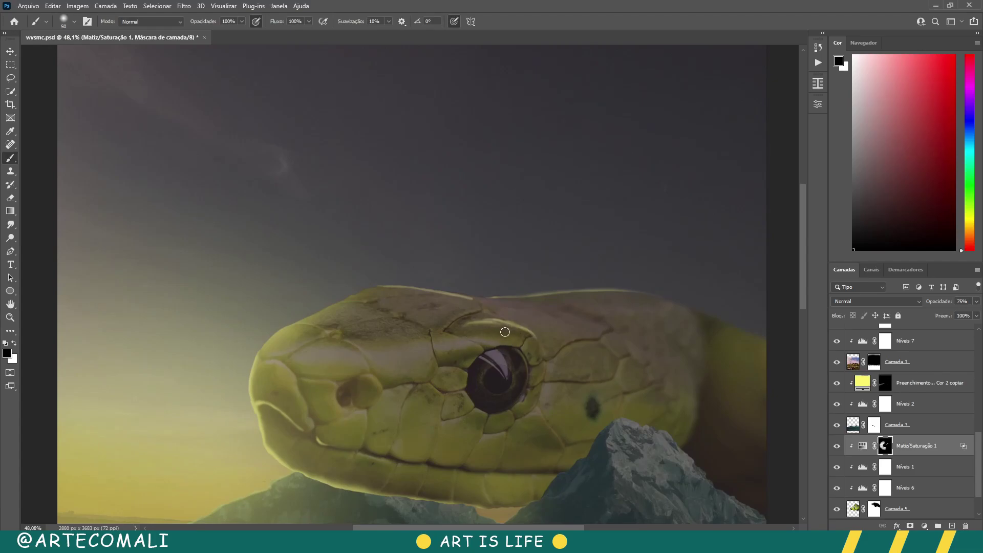
scroll(425, 299, "up", 1)
key("x")
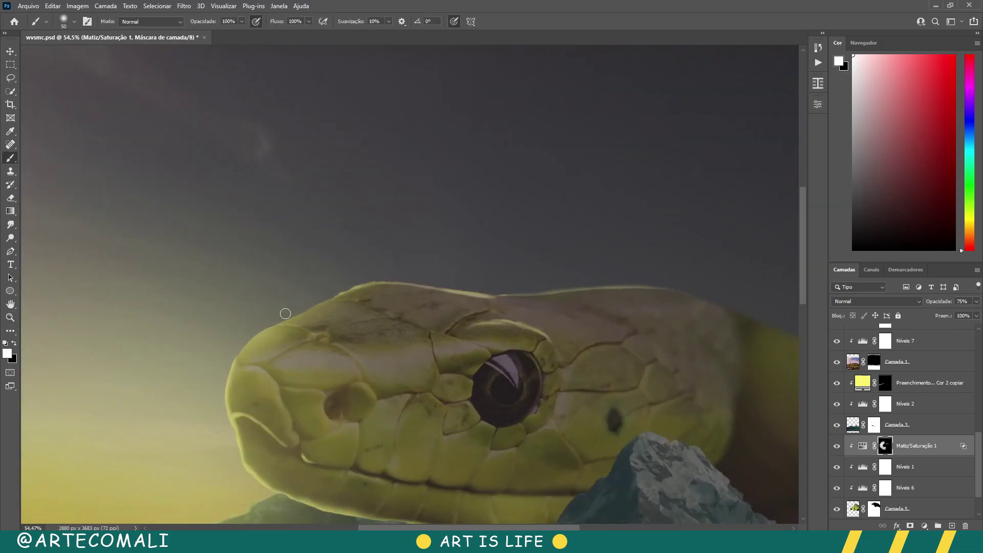
scroll(423, 314, "up", 1)
key("x")
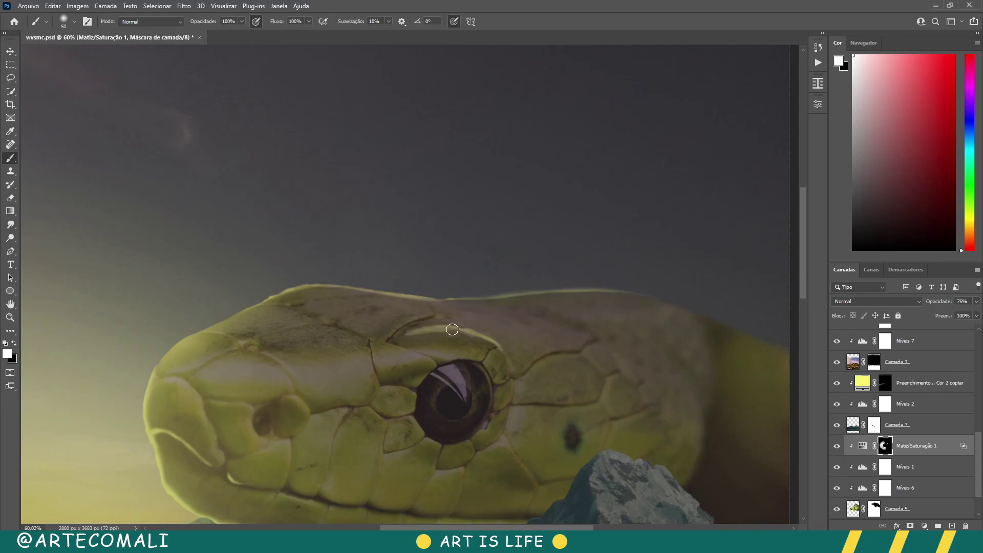
key("z")
scroll(345, 347, "down", 2)
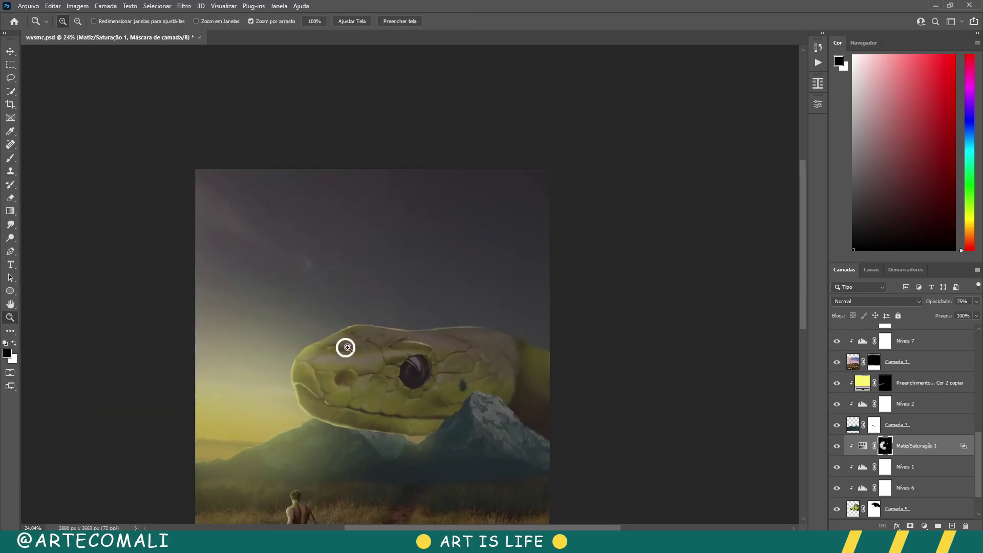
scroll(505, 285, "down", 1)
scroll(901, 350, "up", 5)
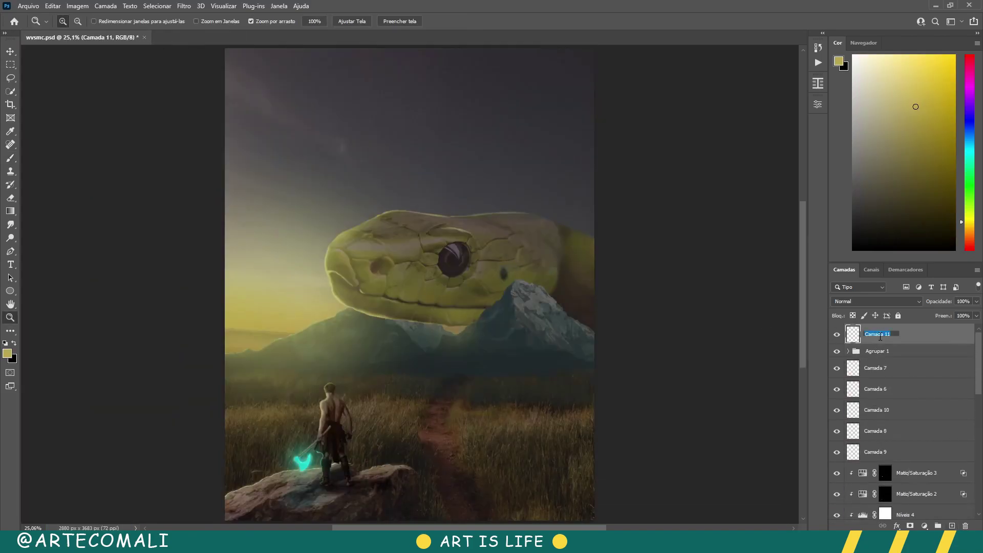
- On a new 'fog' layer, paint yellow haze with a large cloud brush over mountains and field
key("b")
right_click(379, 206)
key("Return")
key("bracketleft")
key("bracketleft")
key("bracketleft")
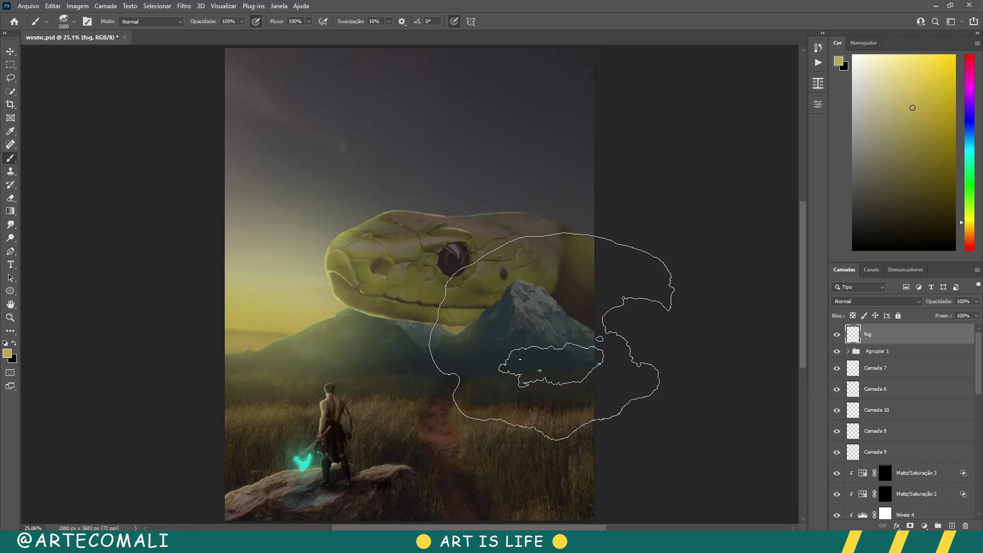
left_click(513, 338)
left_click_drag(939, 301, 854, 335)
- Add a layer mask to the fog layer and paint black to clear it around the warrior
left_click(910, 526)
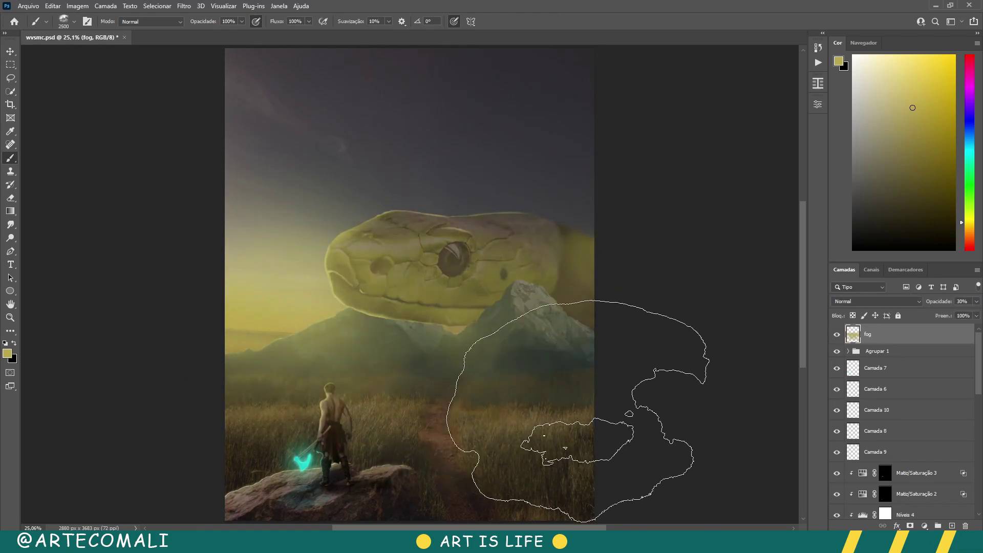
key("bracketleft")
key("bracketleft")
key("bracketleft")
key("d")
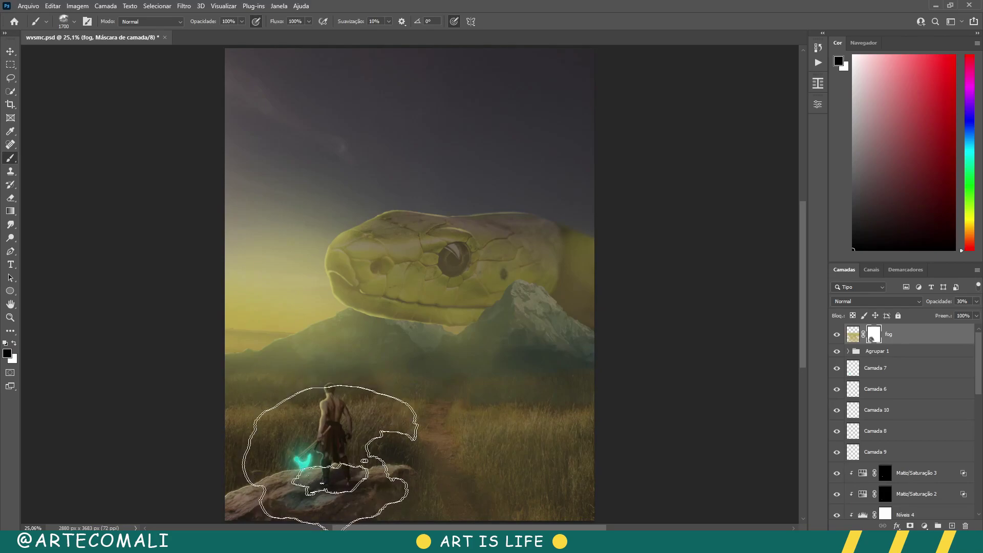
left_click_drag(333, 448, 553, 420)
key("z")
key("b")
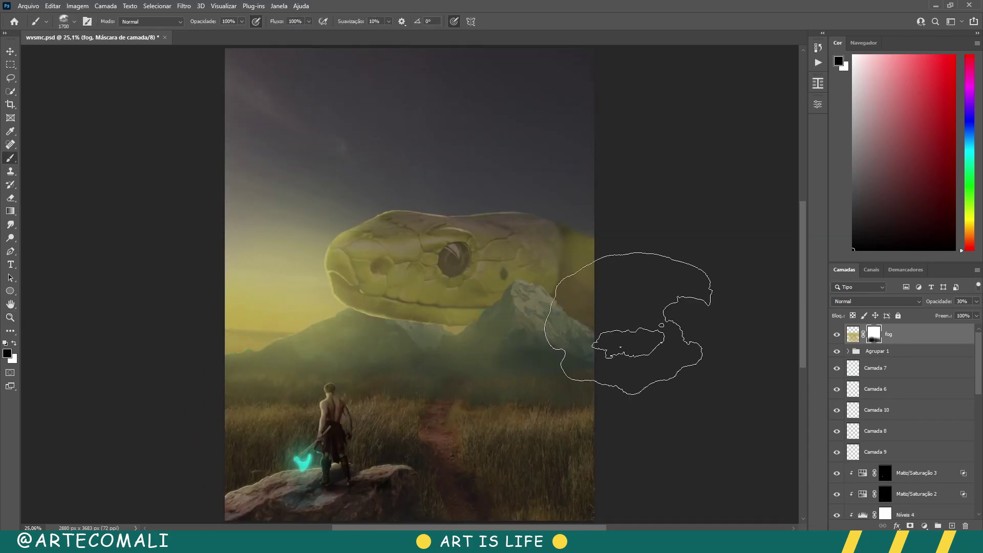
- Lower the fog layer's opacity to 26% and select the snake layer Camada 5
left_click(853, 334)
key("z")
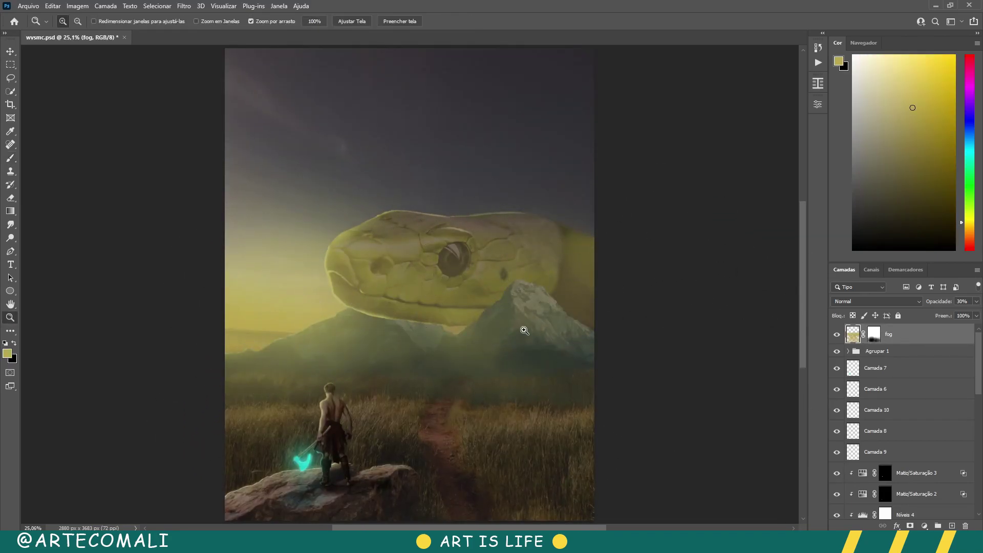
right_click(527, 220)
left_click(563, 222)
left_click_drag(948, 304, 941, 303)
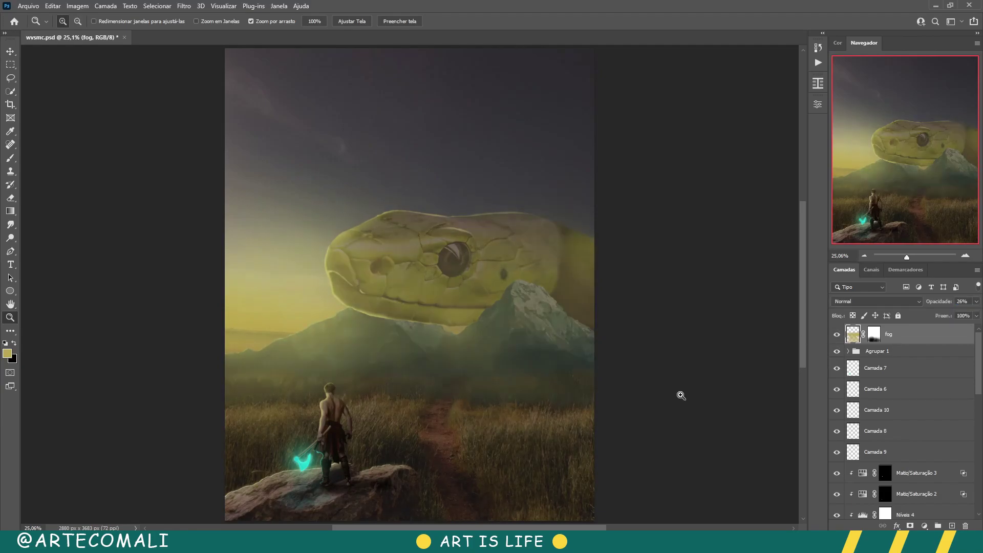
left_click(468, 314, "alt")
key("ctrl+0")
key("v")
left_click(502, 255, "ctrl")
- Rename Camada 5 to 'Snake.' and add a darkening Exposure adjustment with a split Blend If slider
double_click(897, 472)
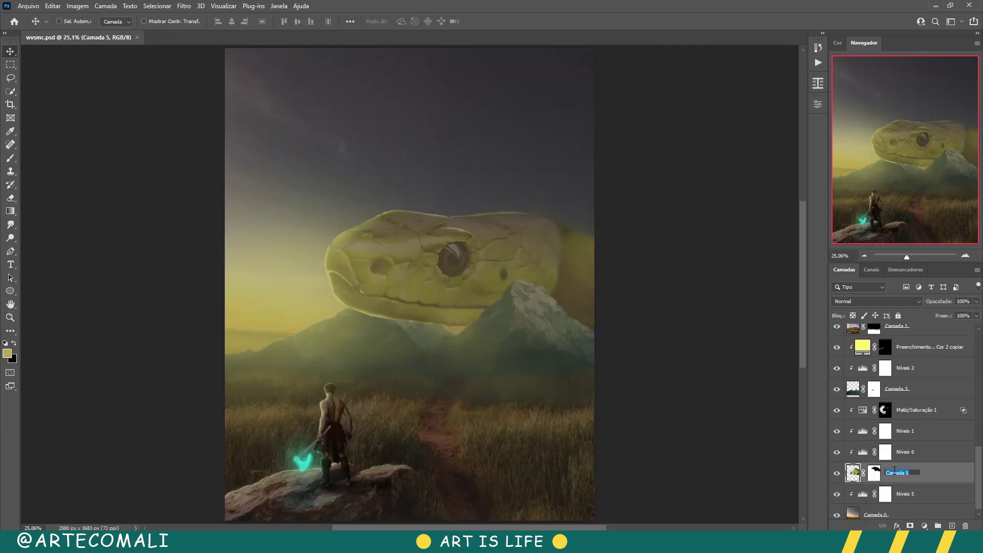
left_click_drag(727, 164, 702, 164)
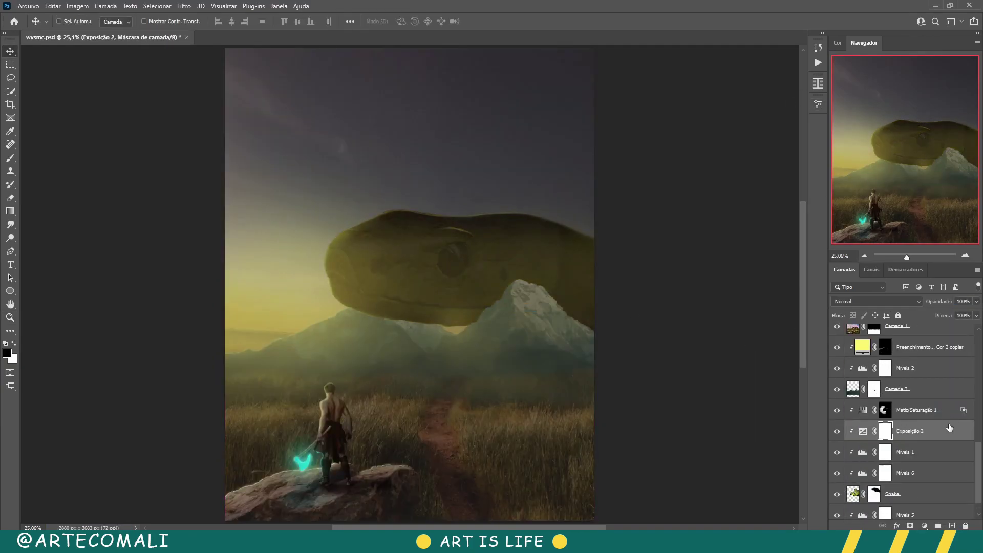
double_click(948, 473)
left_click_drag(690, 443, 702, 444)
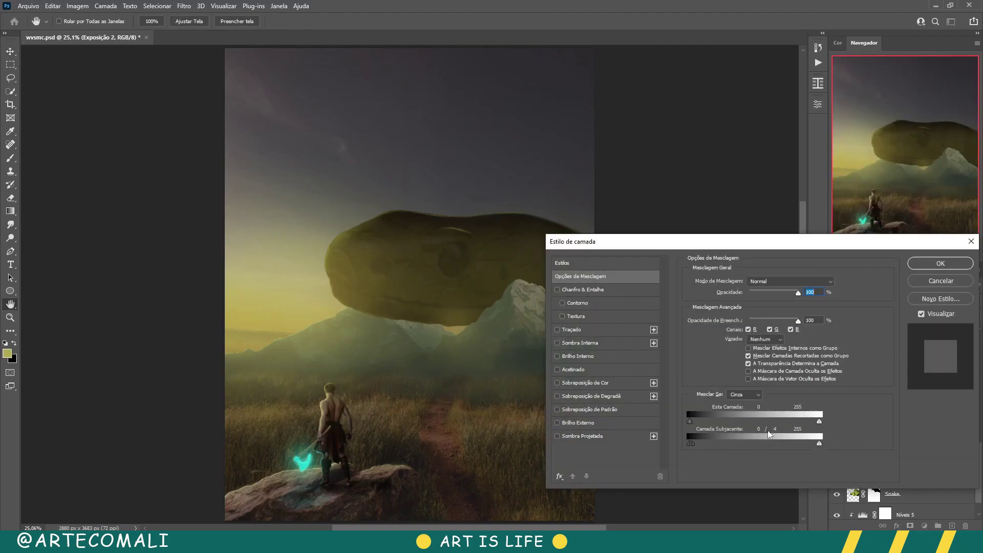
left_click(922, 264)
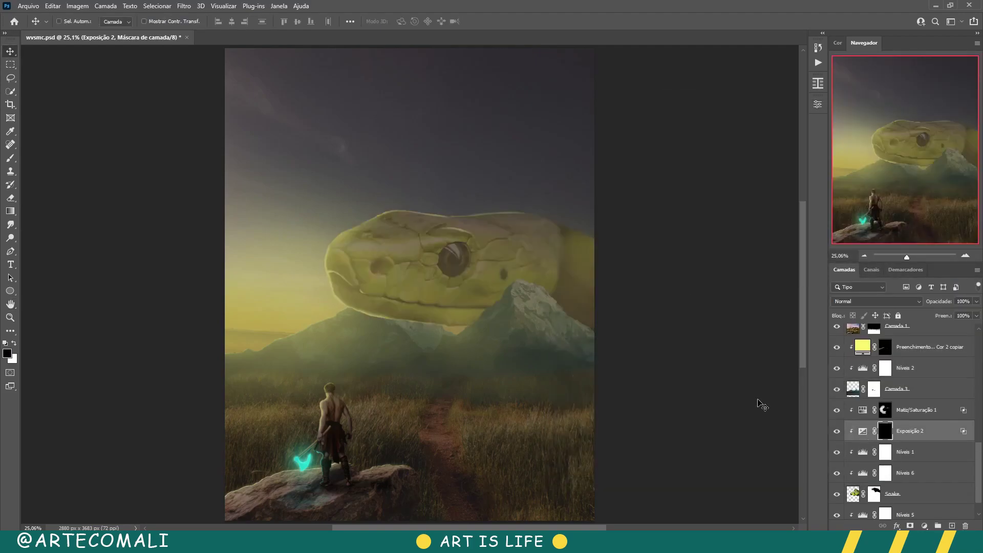
- Paint the Exposição 2 mask to shade the snake's head and under its lower jaw
key("b")
key("x")
mouse_move(577, 292)
left_mouse_down()
mouse_move(555, 226)
mouse_move(471, 254)
mouse_move(456, 340)
left_mouse_up()
key("x")
key("bracketleft")
key("bracketleft")
key("bracketleft")
mouse_move(521, 292)
left_mouse_down()
mouse_move(483, 318)
mouse_move(459, 214)
mouse_move(450, 260)
mouse_move(474, 311)
mouse_move(452, 324)
mouse_move(544, 260)
left_mouse_up()
key("x")
key("x")
key("x")
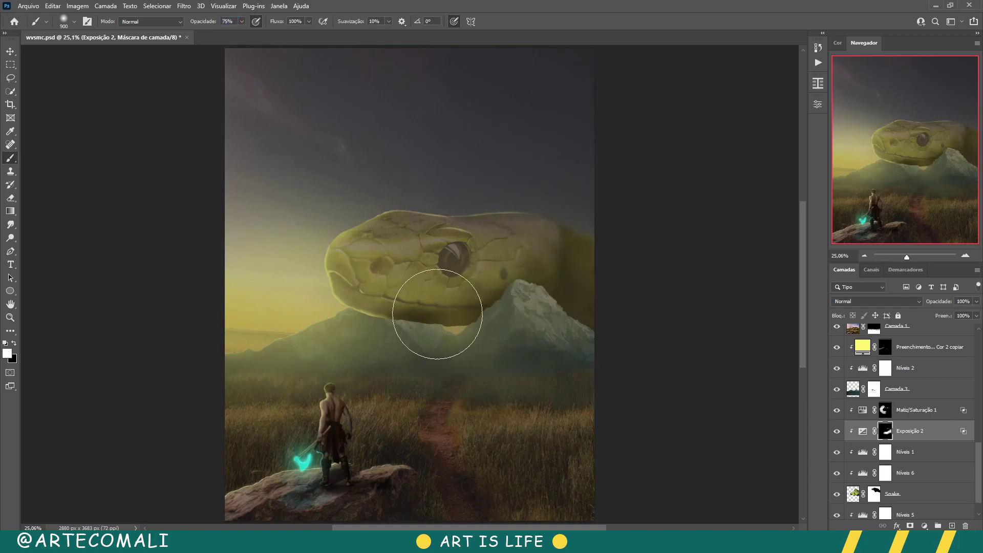
mouse_move(435, 307)
left_mouse_down()
mouse_move(325, 276)
mouse_move(501, 260)
left_mouse_up()
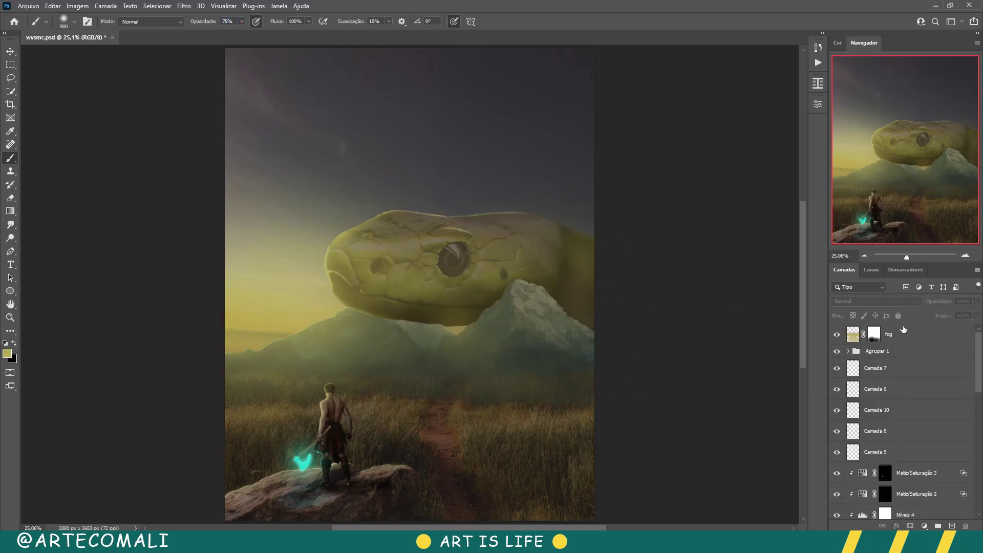
- Lower the Exposição 2 layer's opacity to 68%
key("v")
scroll(901, 409, "down", 1)
left_click_drag(946, 302, 930, 303)
key("b")
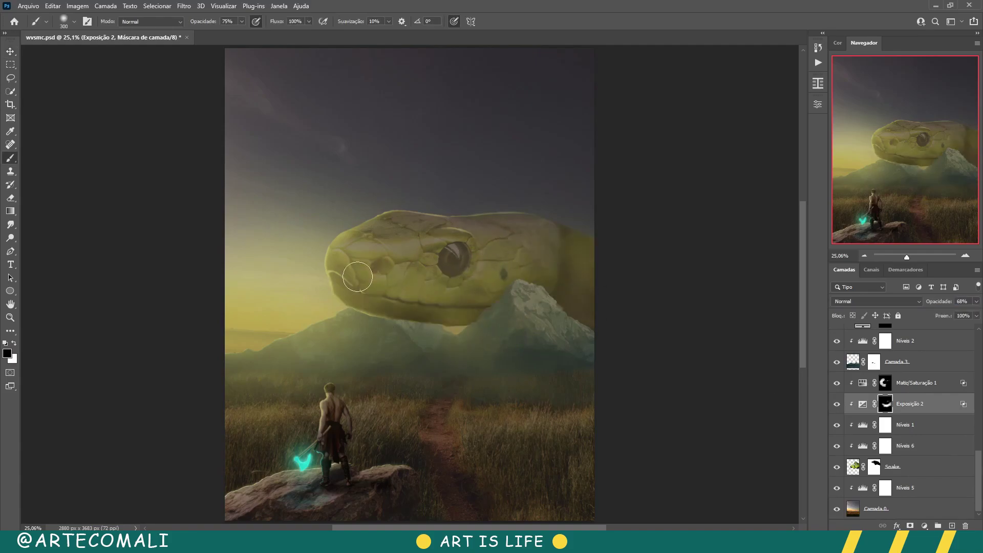
- Zoom in on the warrior and add Exposure 3 above him with an inverted, hidden mask
key("z")
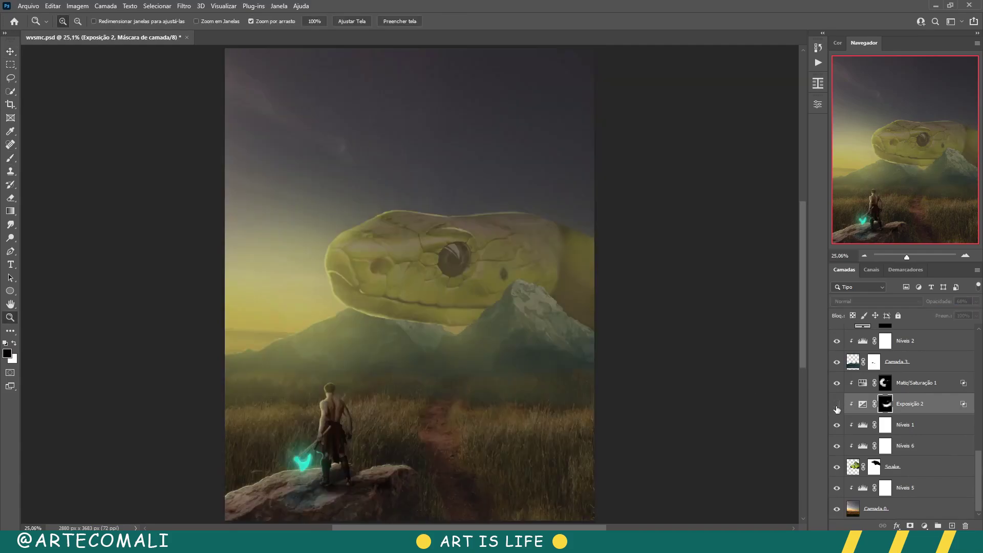
left_click_drag(358, 469, 392, 466)
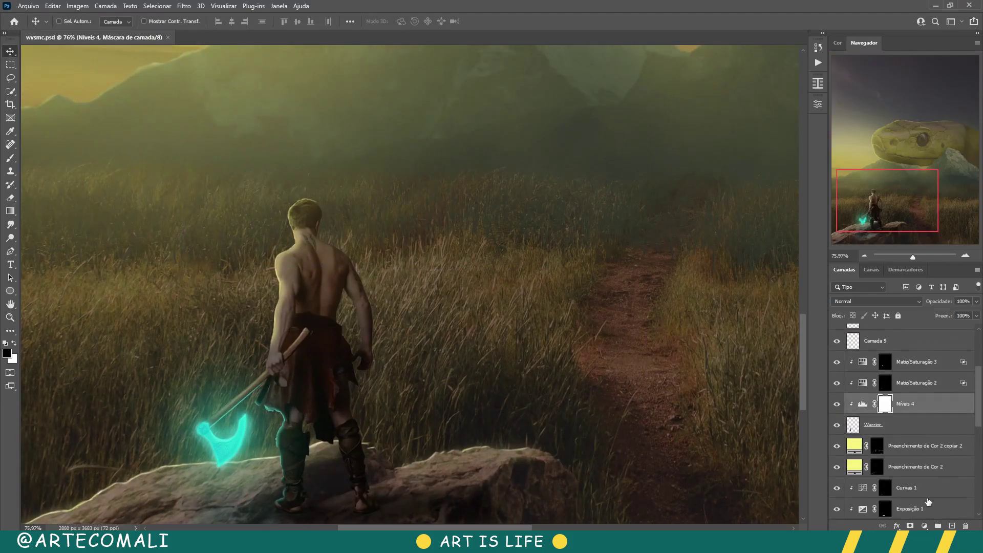
left_click_drag(731, 199, 750, 201)
key("ctrl+i")
key("b")
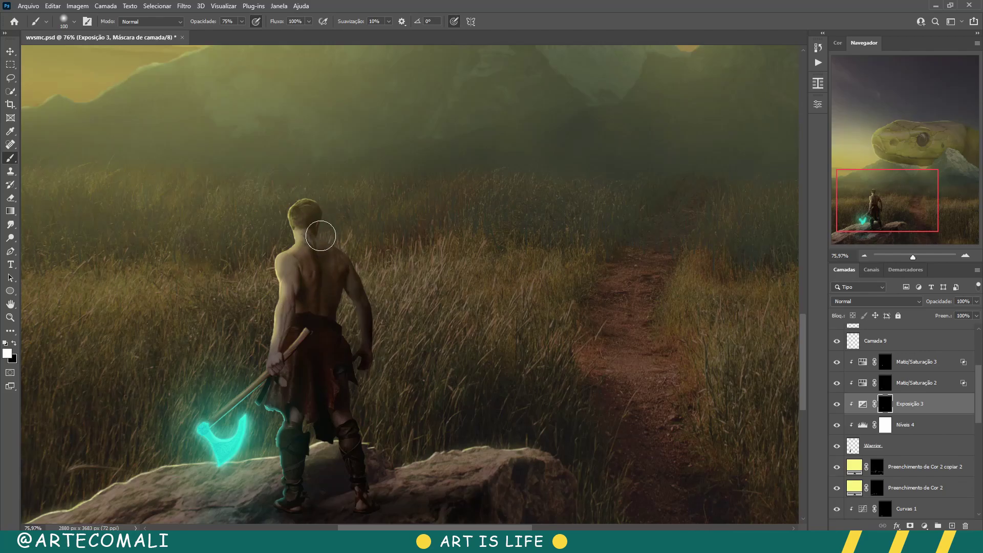
scroll(338, 327, "down", 2)
key("bracketright")
key("bracketright")
key("bracketright")
scroll(367, 434, "down", 3)
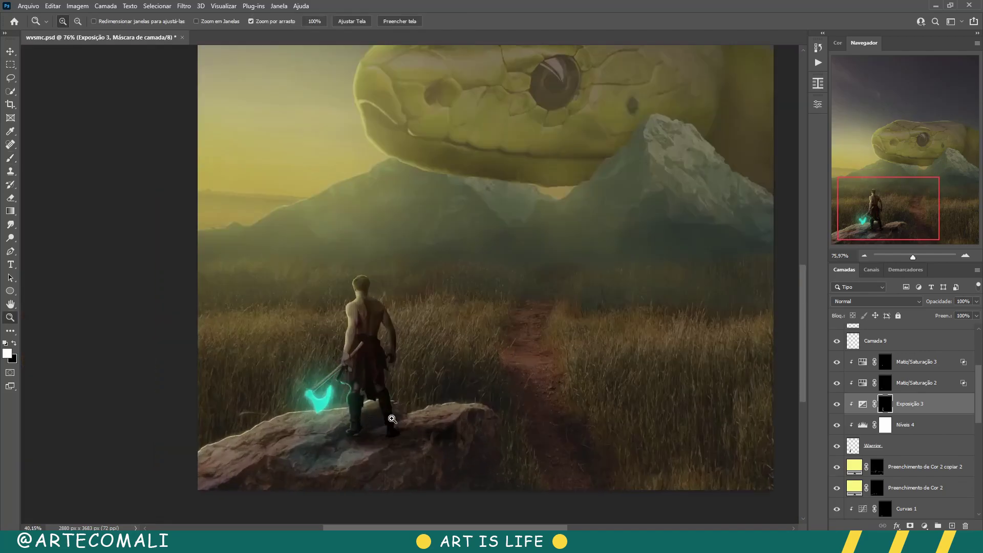
scroll(367, 435, "up", 2)
- Paint white on the Exposure mask to shade the warrior's back and arms
key("x")
scroll(372, 409, "down", 1)
scroll(372, 372, "up", 3)
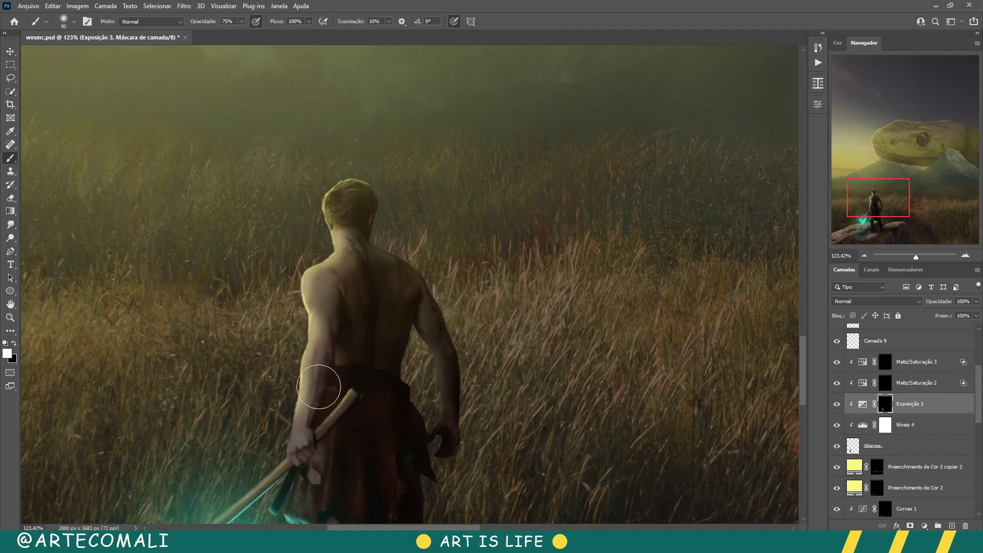
scroll(311, 463, "up", 3)
key("x")
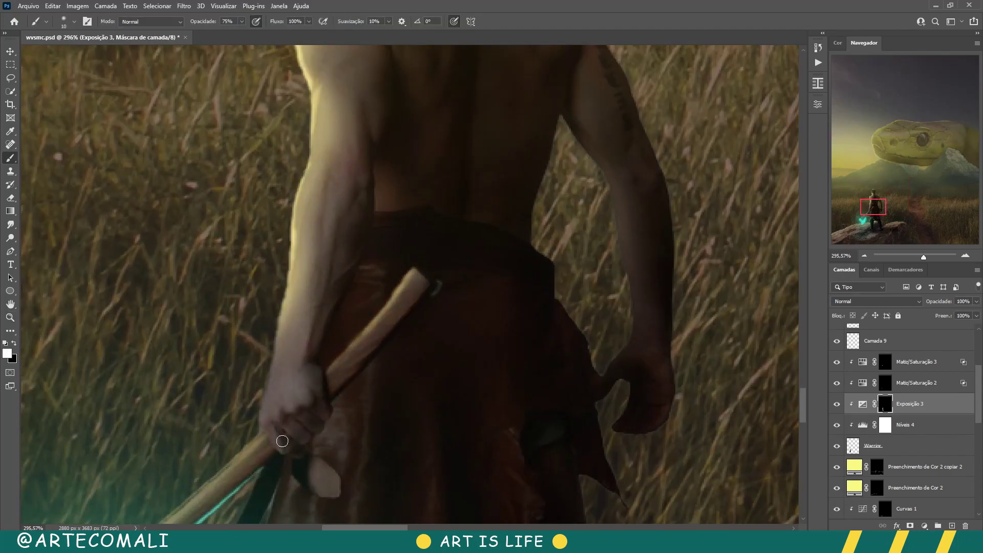
scroll(301, 423, "down", 3)
key("x")
key("bracketright")
key("bracketright")
key("bracketright")
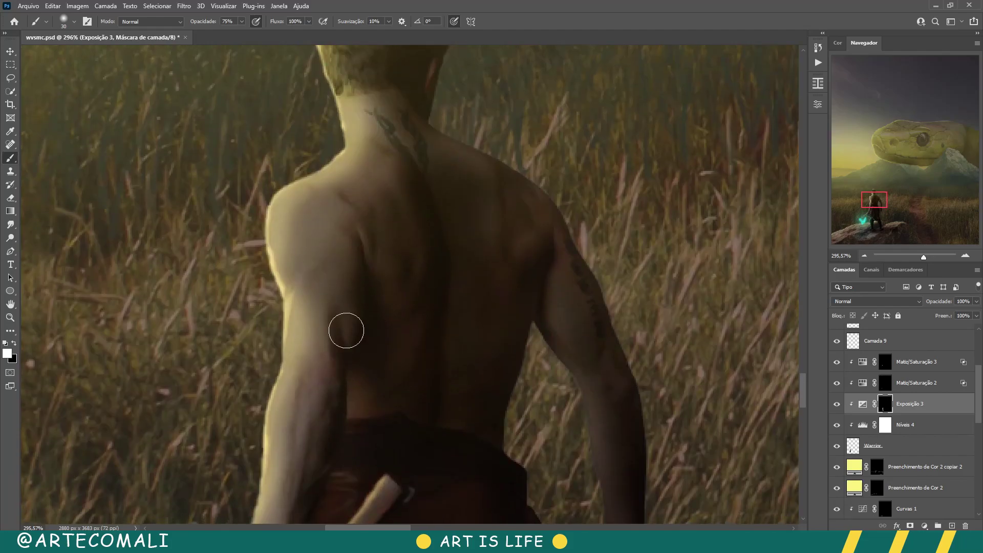
scroll(358, 317, "down", 2)
scroll(403, 276, "up", 2)
scroll(403, 276, "down", 4)
- Fit the whole image in view and toggle Exposição 3 to compare the warrior
key("z")
right_click(450, 303)
left_click(471, 310)
left_click(837, 404)
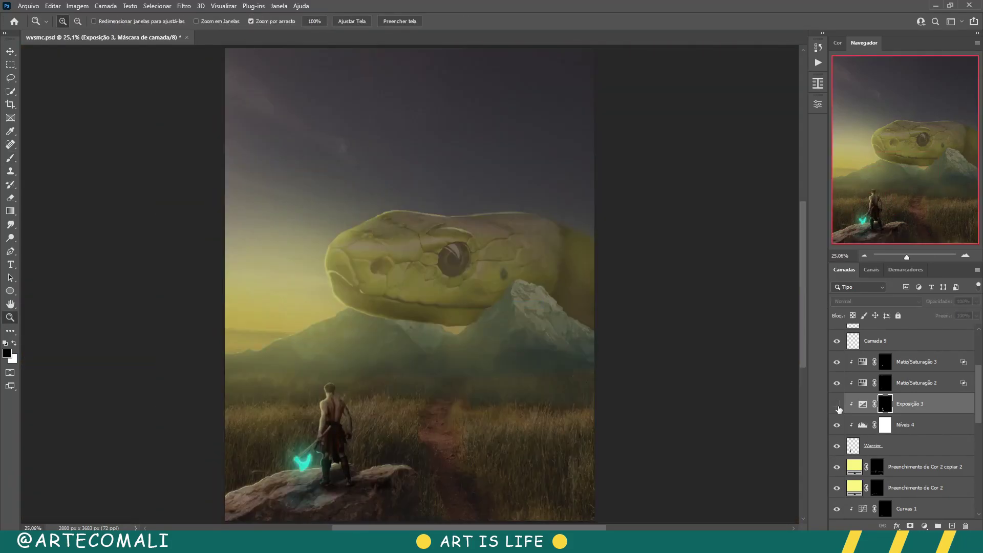
right_click(507, 382)
left_click(513, 385)
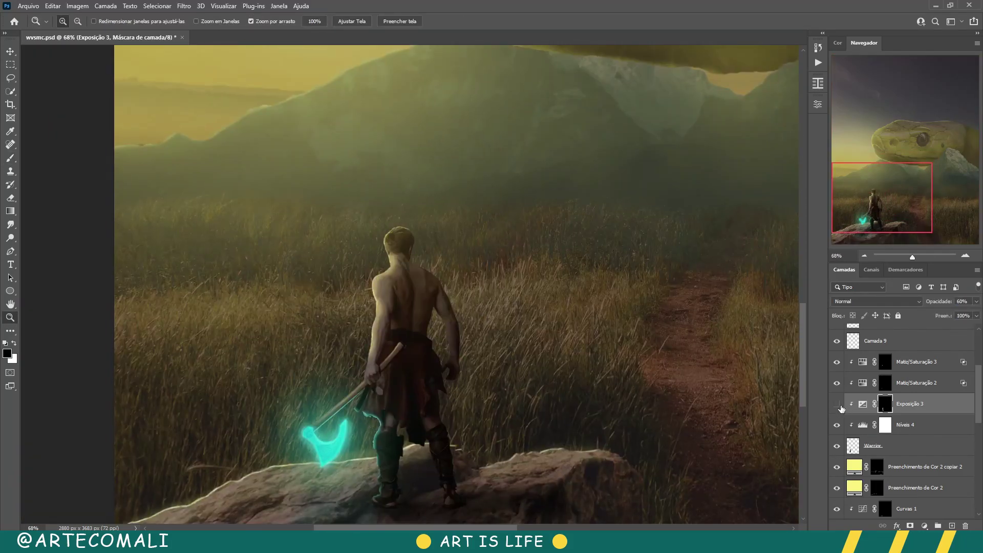
- Paint on the Matiz/Saturação 3 layer mask around the warrior with a larger brush
scroll(587, 368, "down", 2)
left_click_drag(945, 303, 941, 304)
scroll(535, 375, "up", 5)
key("alt+bracketright")
key("alt+bracketright")
key("b")
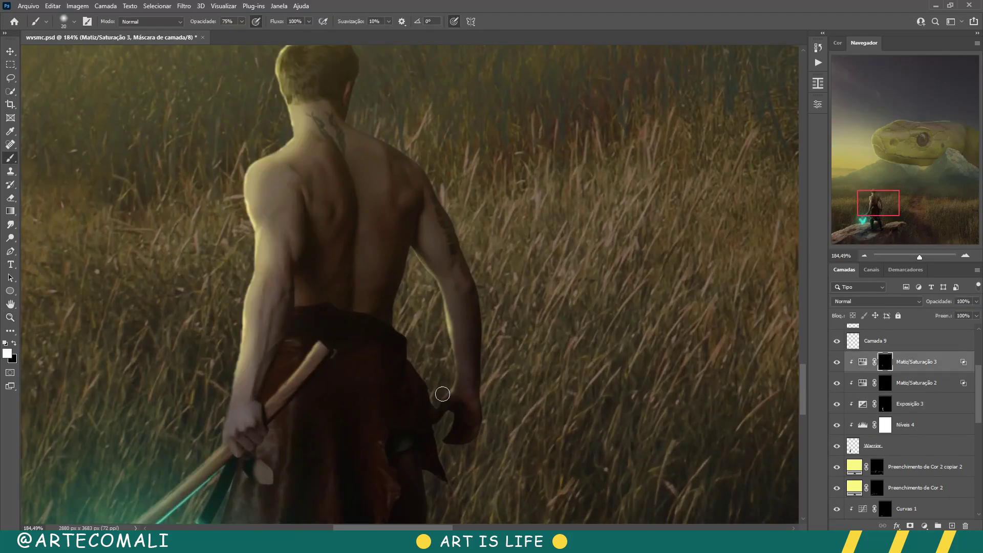
scroll(447, 321, "down", 1)
key("bracketright")
key("bracketright")
key("bracketright")
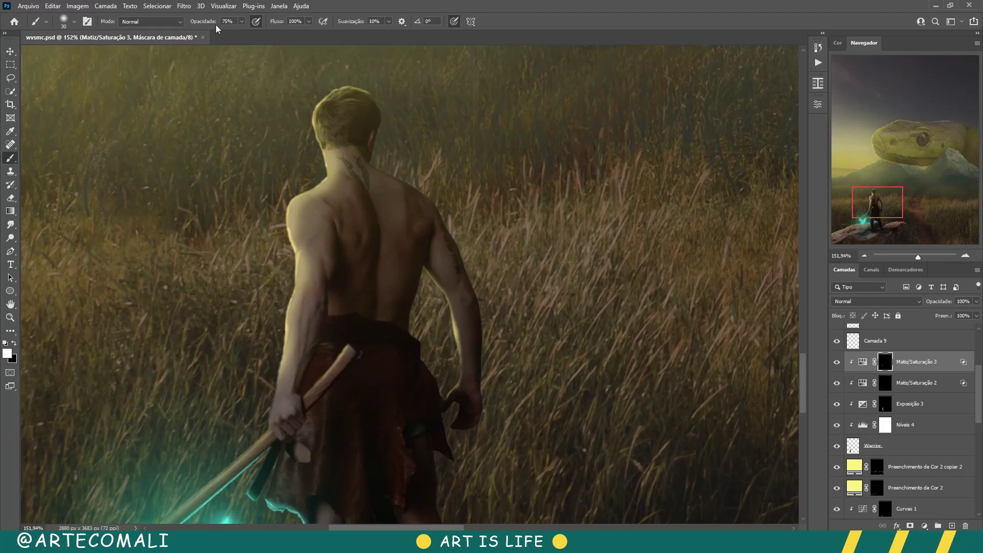
key("z")
scroll(467, 332, "down", 4)
scroll(748, 367, "down", 3)
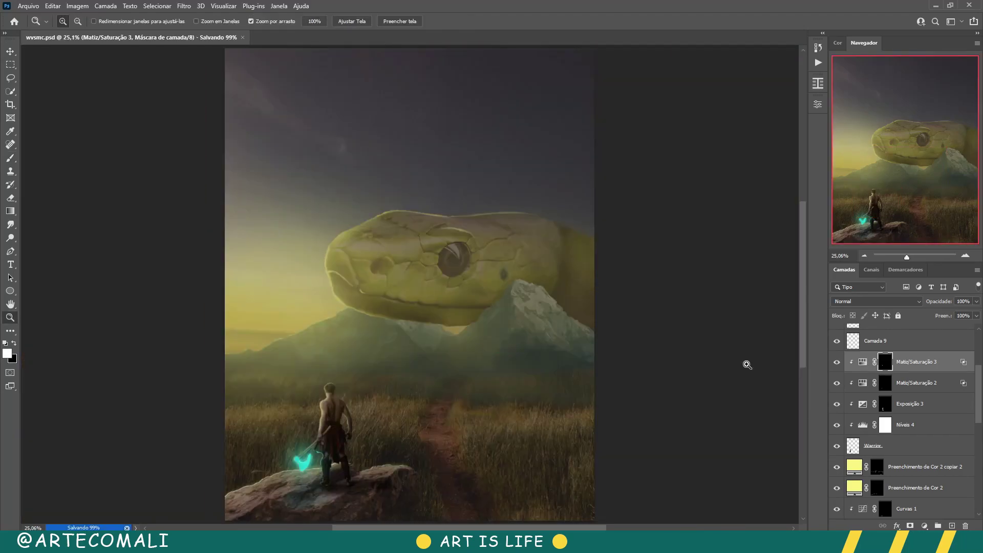
key("alt+period")
- Paint a large cloud-brush fog patch over the lower scene and fade fog 2 to 23%
key("b")
right_click(603, 371)
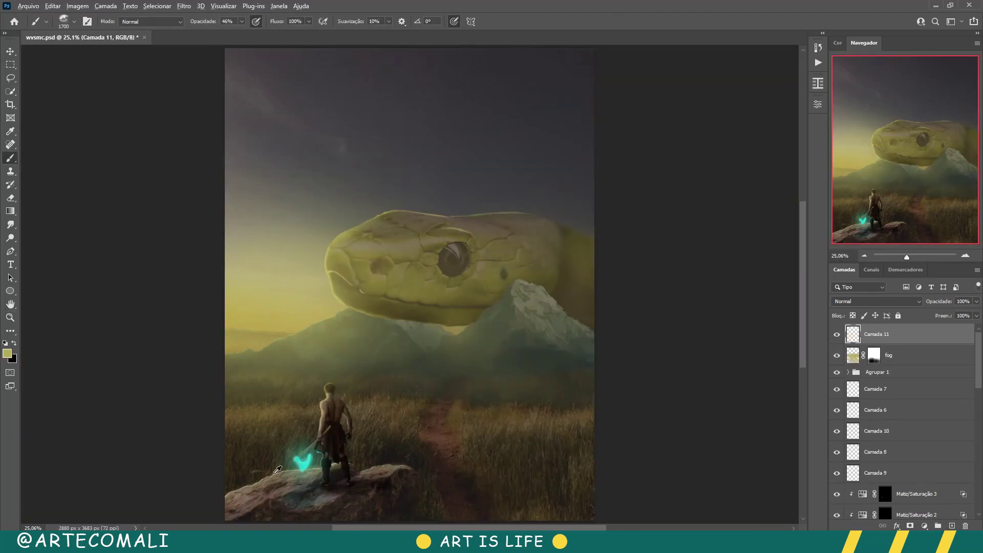
mouse_move(408, 441)
left_mouse_down()
mouse_move(553, 456)
mouse_move(520, 455)
left_mouse_up()
key("v")
key("4")
key("7")
left_click_drag(947, 305, 938, 306)
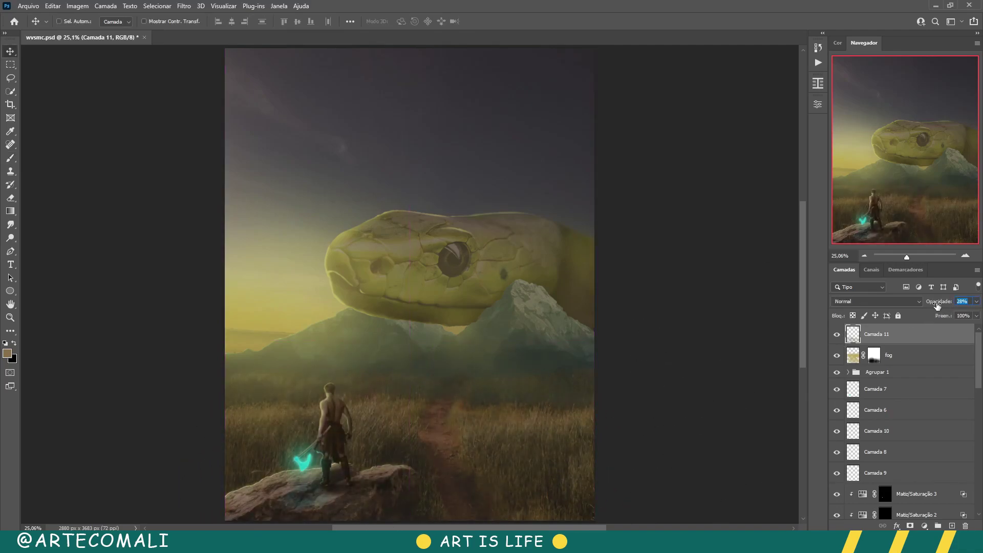
left_click(881, 334)
type("fog 2")
key("Return")
key("2")
key("3")
- Save the document and fit the whole image in view
key("z")
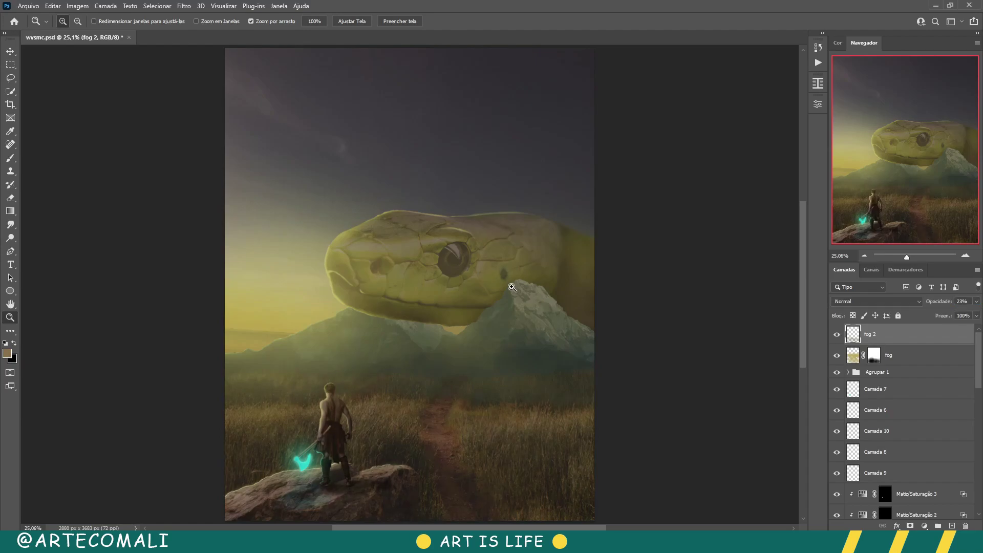
scroll(478, 319, "down", 3)
key("ctrl+s")
right_click(478, 319)
left_click(474, 315)
- On a new Camada 11 layer, paint soft grey clouds across the upper sky at 3% brush strength
key("b")
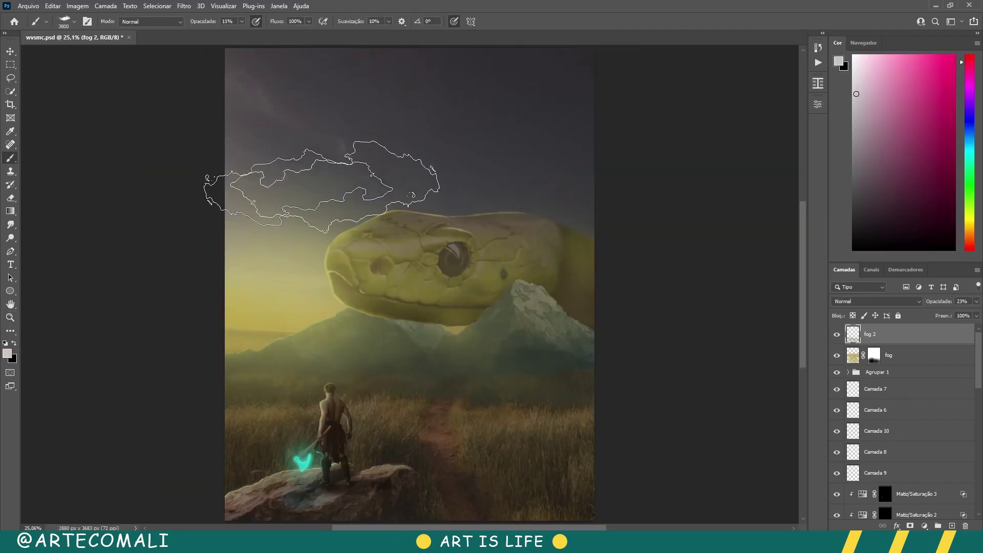
key("2")
key("1")
key("ctrl+shift+alt+n")
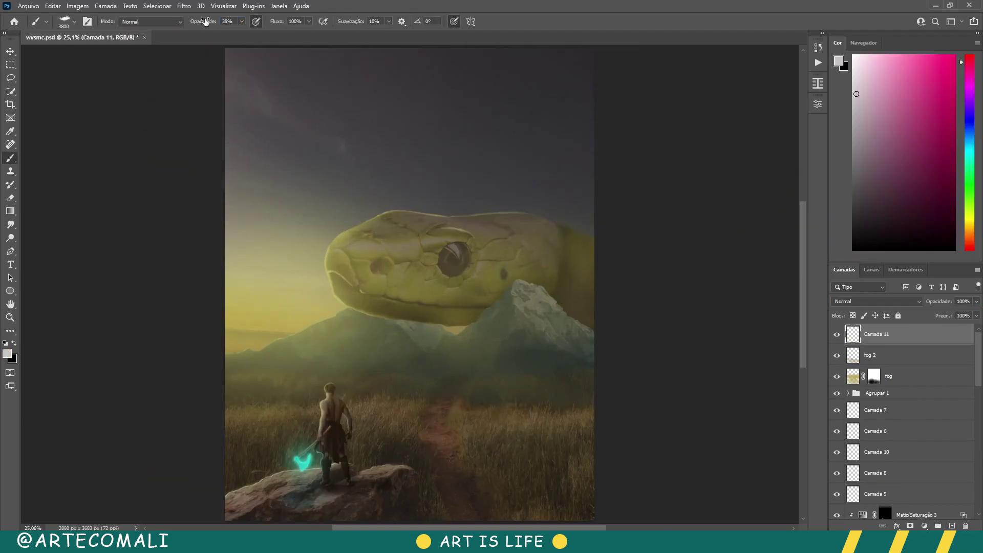
left_click_drag(584, 190, 294, 72)
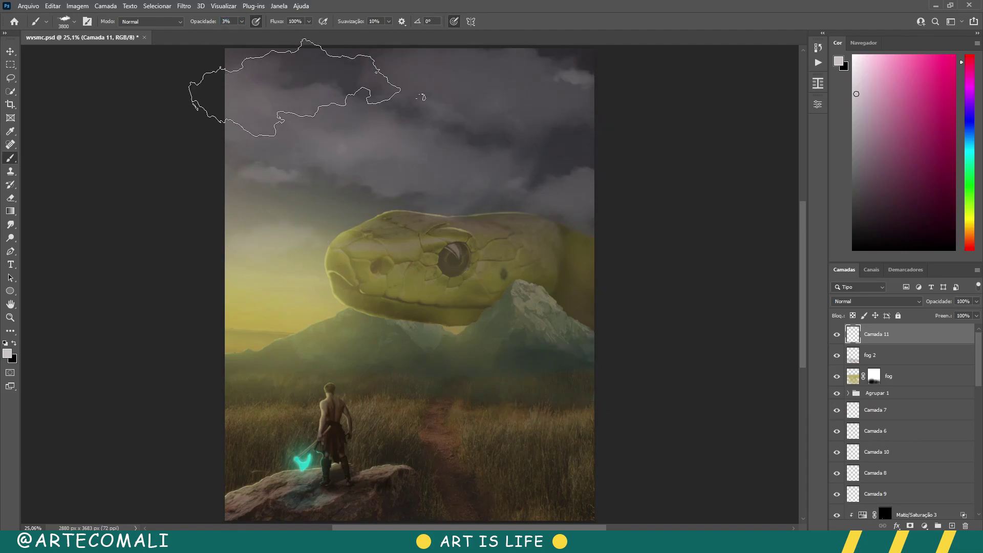
key("0")
key("3")
right_click(593, 65)
key("Return")
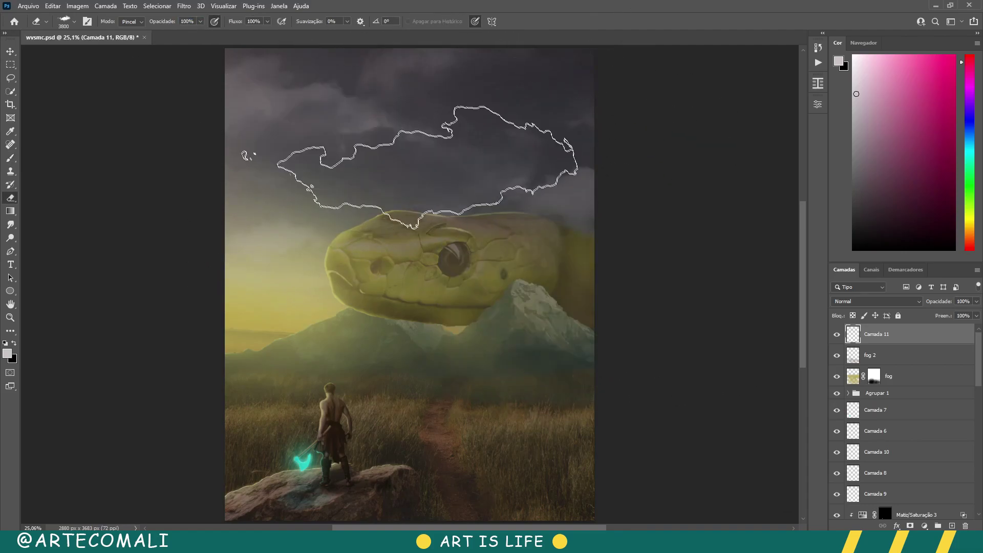
left_click_drag(938, 302, 930, 301)
- Shift the clouds across the upper sky, fade the layer, erase parts, and select the fog layer
key("v")
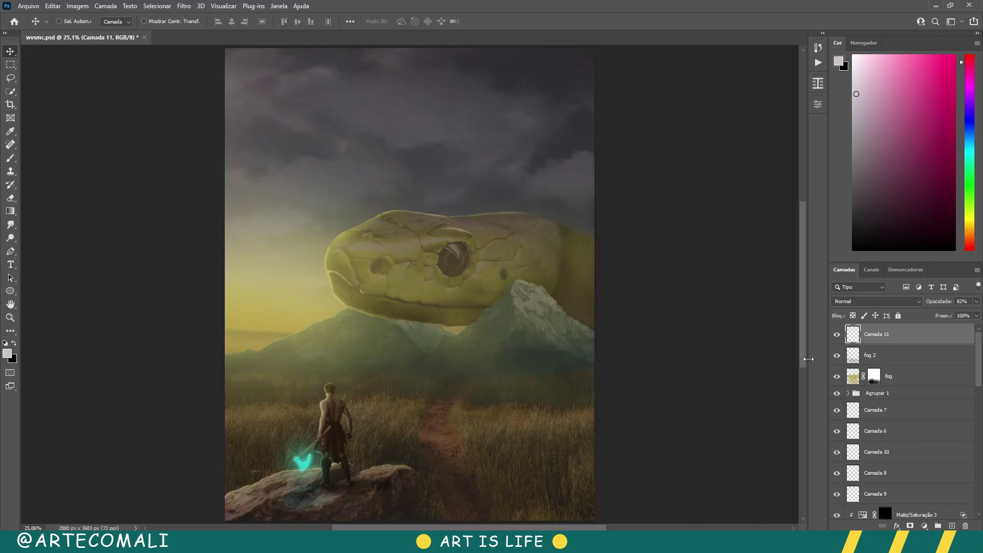
left_click_drag(577, 171, 462, 249)
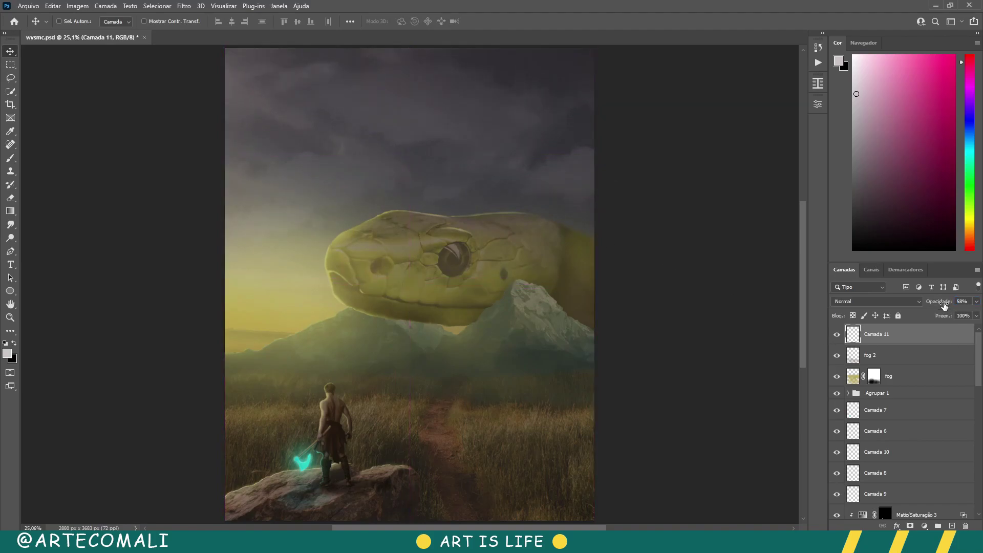
left_click_drag(946, 306, 937, 306)
left_click(864, 42)
left_click_drag(491, 256, 501, 153)
key("e")
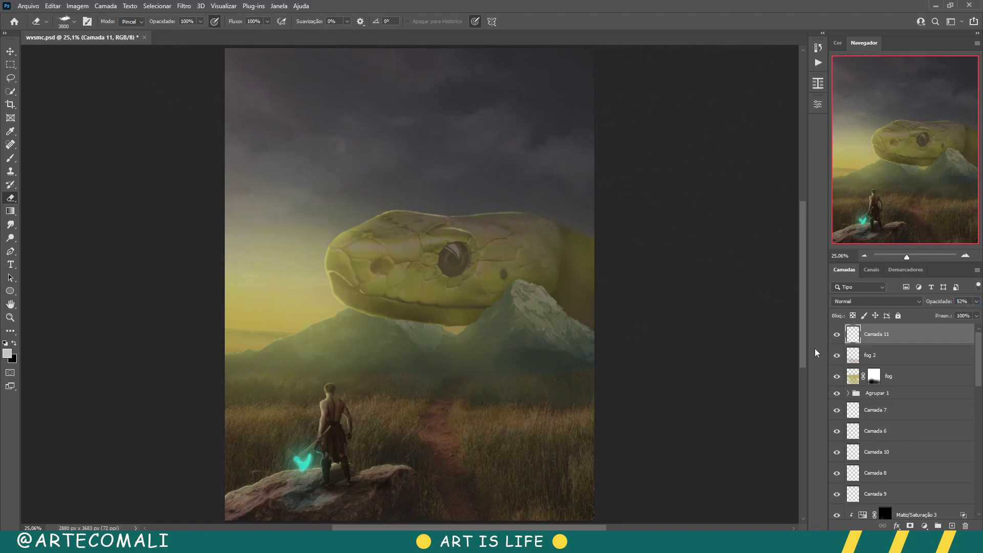
left_click(902, 376)
left_click(944, 302)
- Zoom into the warrior and paint the Matiz/Saturação 2 mask around his hand and axe handle
key("z")
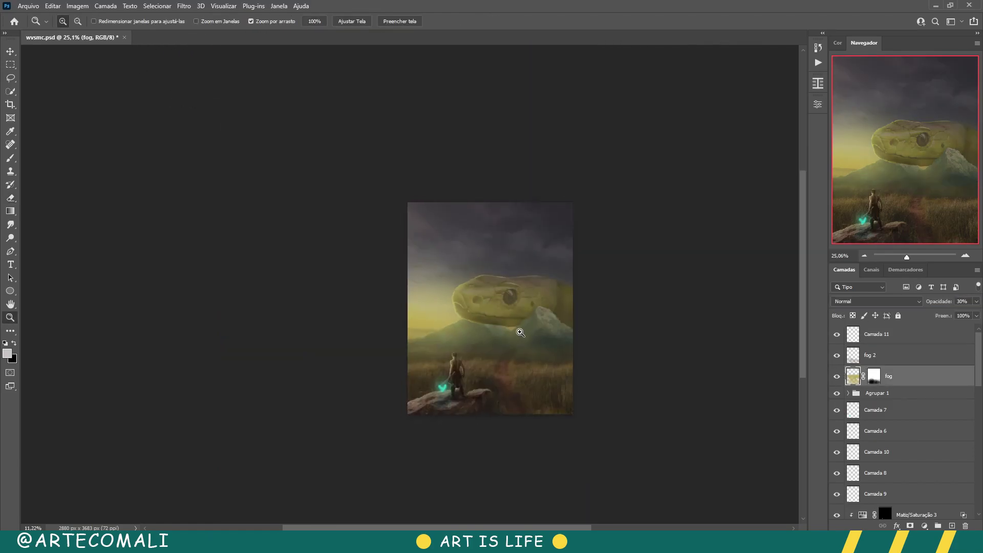
left_click_drag(520, 417, 614, 417)
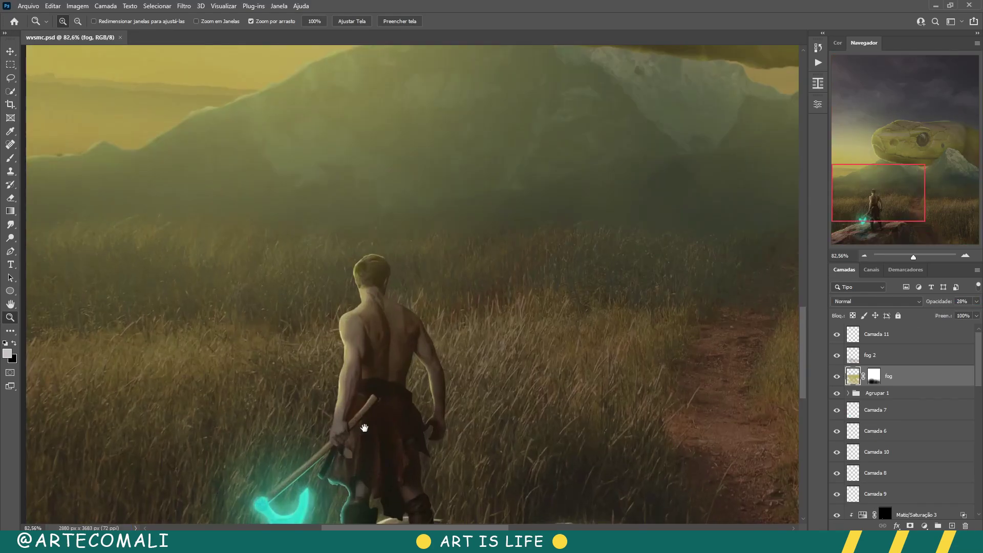
scroll(410, 307, "down", 1)
key("v")
left_click(885, 410)
key("b")
right_click(389, 274)
key("Escape")
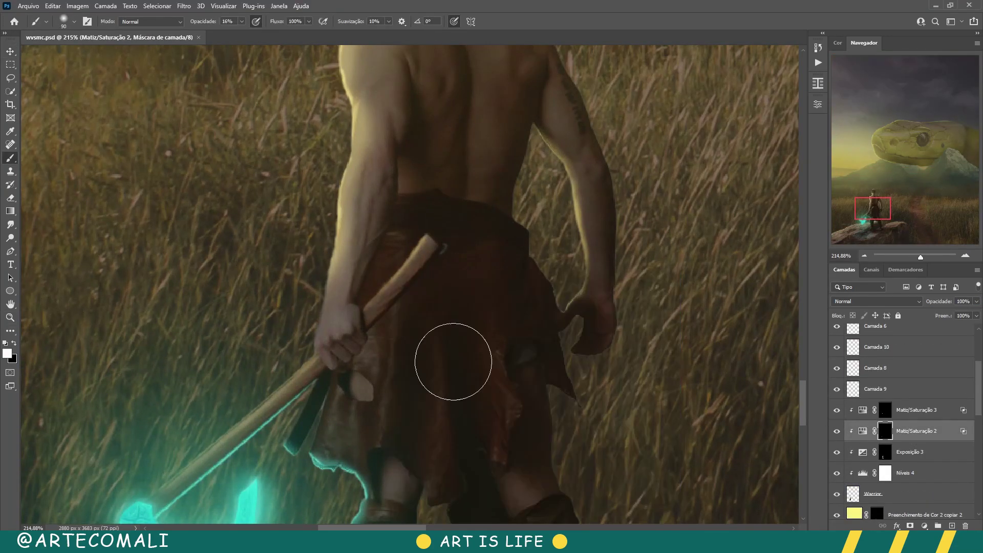
scroll(321, 345, "up", 3)
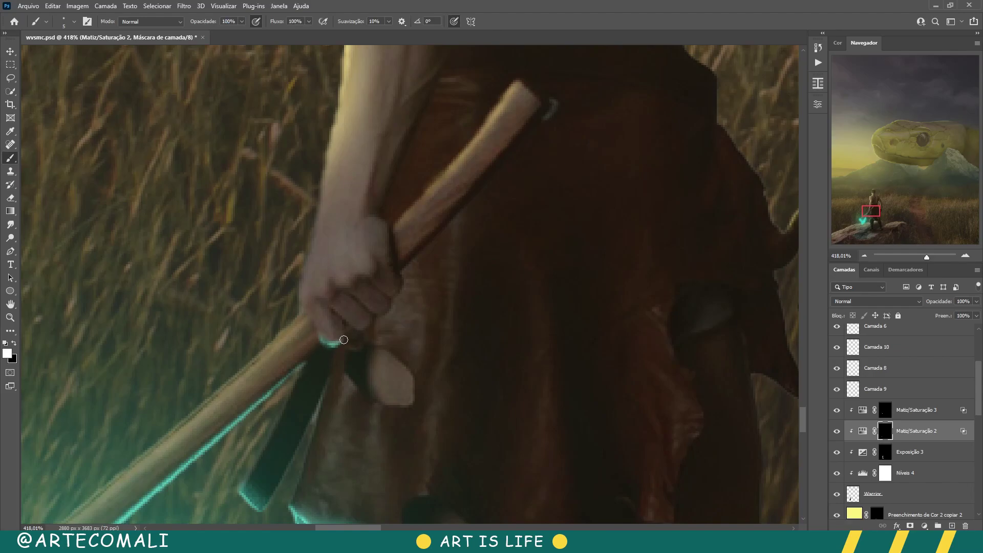
- Zoom back out to the whole image and add a new empty layer above fog
scroll(364, 323, "down", 5)
key("z")
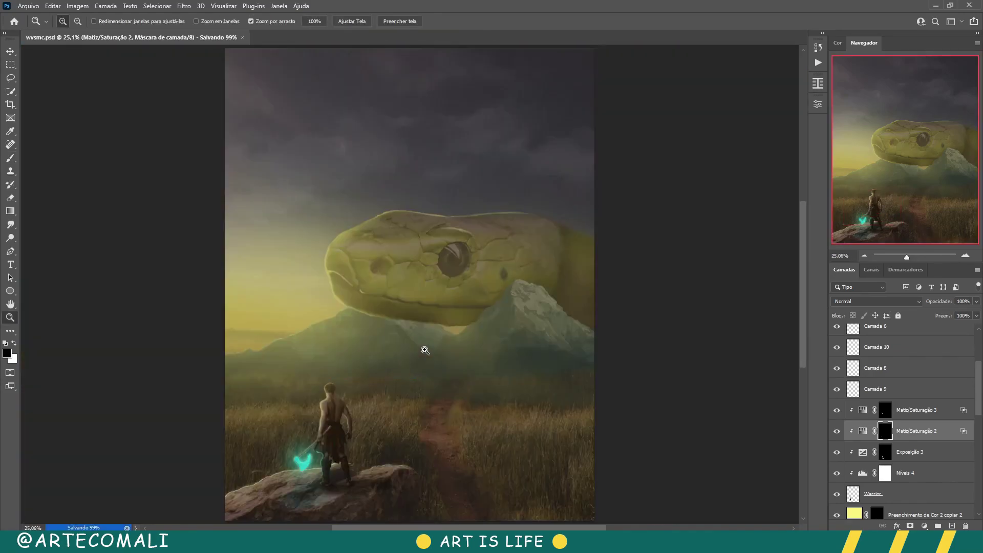
scroll(877, 409, "up", 3)
left_click(877, 376)
- Rename the new layer 'fog 3' and set a huge, low-strength pale yellow-green cloud brush
key("b")
double_click(877, 376)
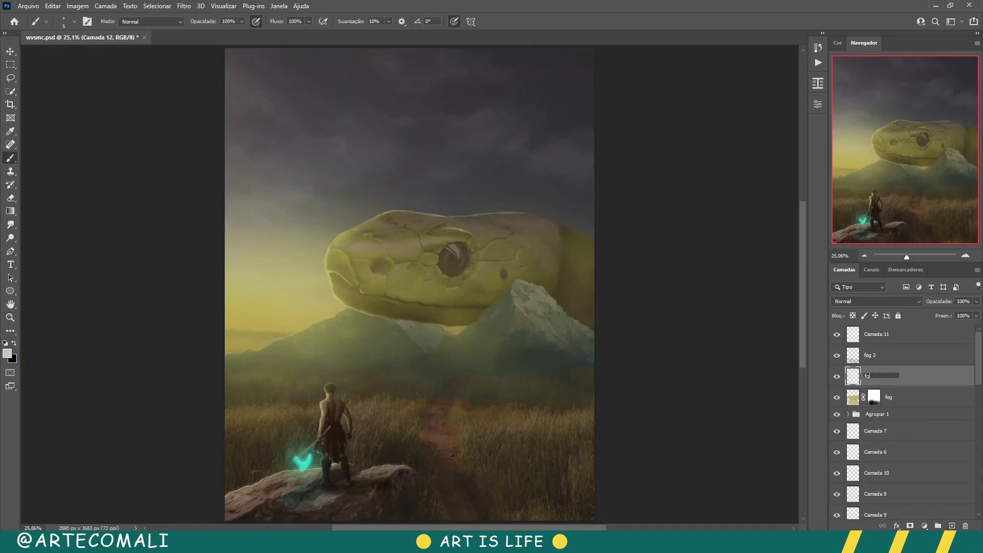
type("fog 3")
key("Return")
right_click(452, 272)
key("Escape")
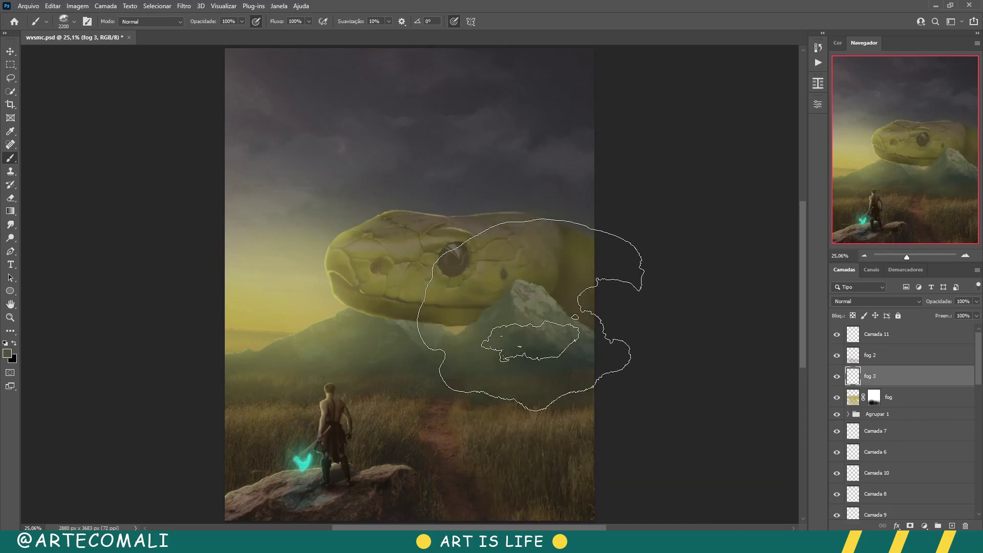
key("3")
key("8")
left_click(11, 198)
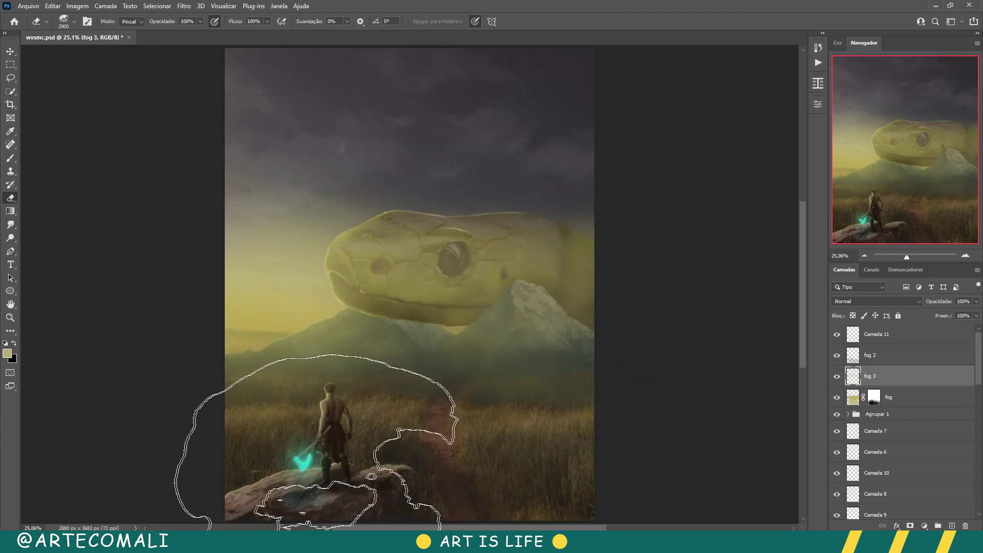
- Fade the fog 3 layer to 67% and lower the brush strength
left_click_drag(939, 301, 929, 301)
left_click_drag(891, 344, 885, 343)
key("b")
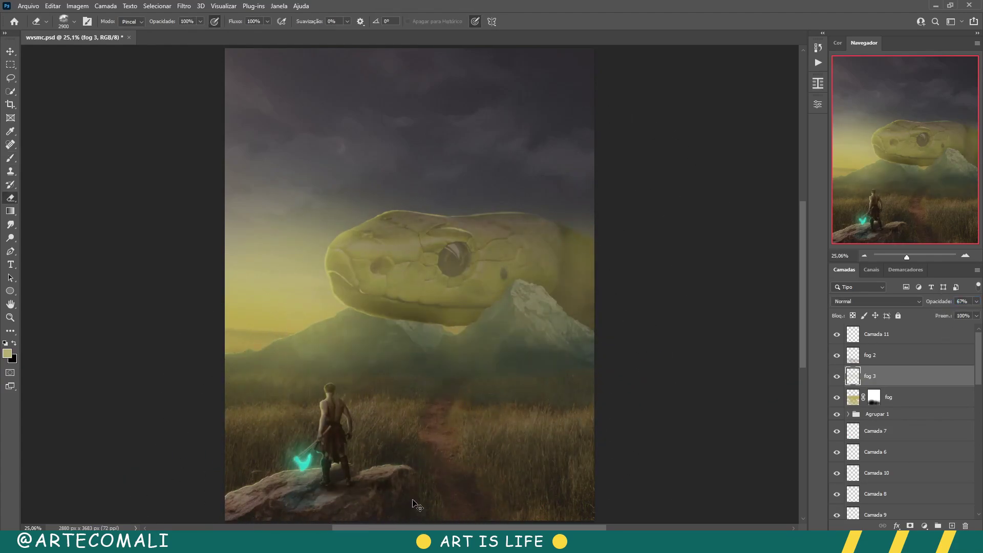
key("2")
key("7")
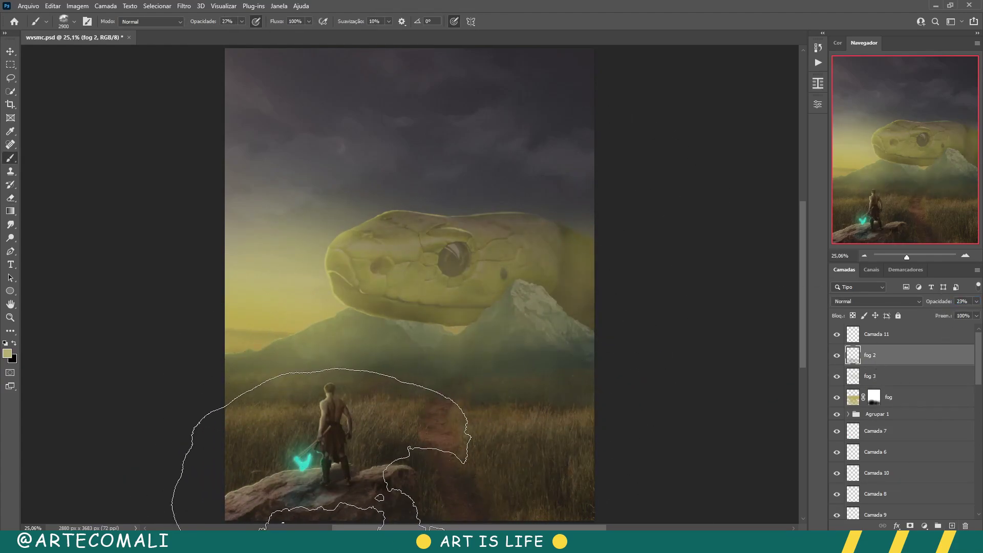
- Select the fog layer, save the file, and select Preenchimento de Cor 2 copiar
key("z")
right_click(448, 279)
left_click(891, 397)
key("ctrl+s")
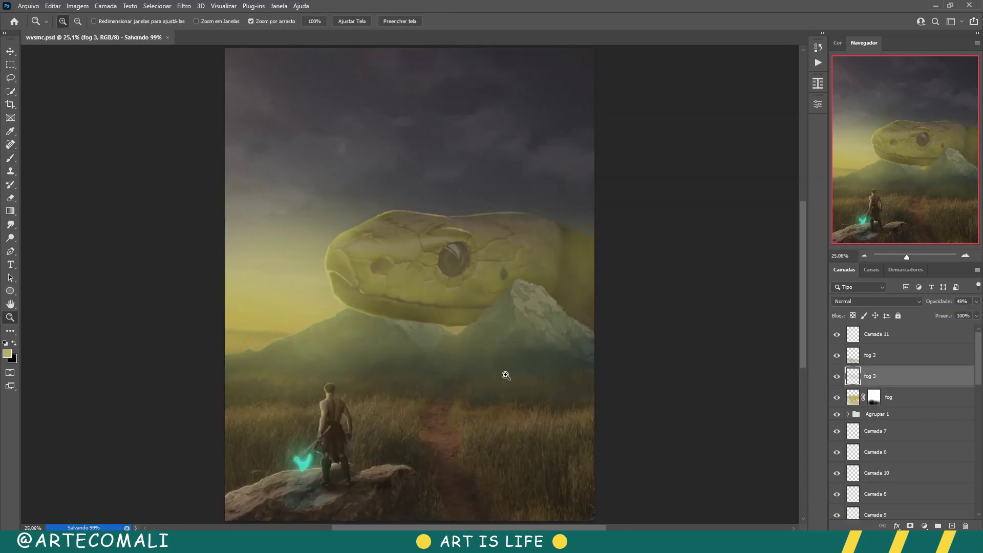
scroll(901, 436, "down", 3)
left_click(891, 439)
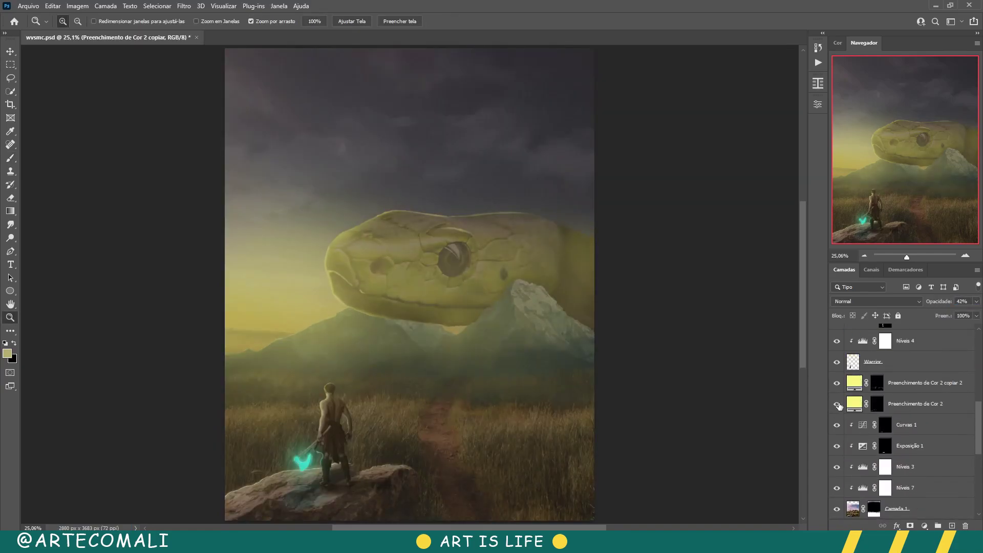
- Select the Agrupar 1 glow group and nudge it down slightly
scroll(870, 420, "up", 5)
left_click(876, 413)
key("v")
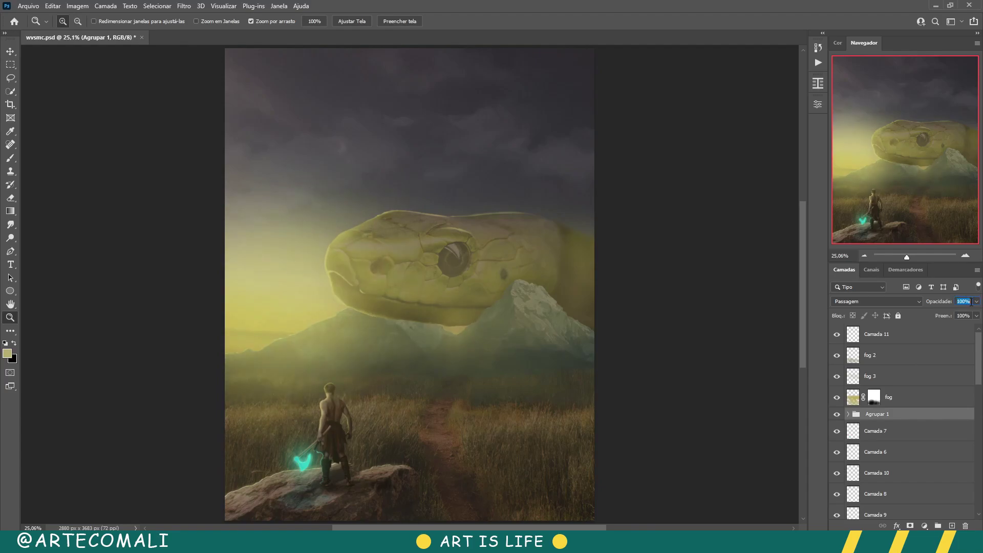
left_click_drag(308, 299, 308, 318)
type("80")
- Paint the Preenchimento de Cor 1 copiar mask with a large soft brush around the snake's head and left sky
left_click(849, 414)
left_click(885, 431)
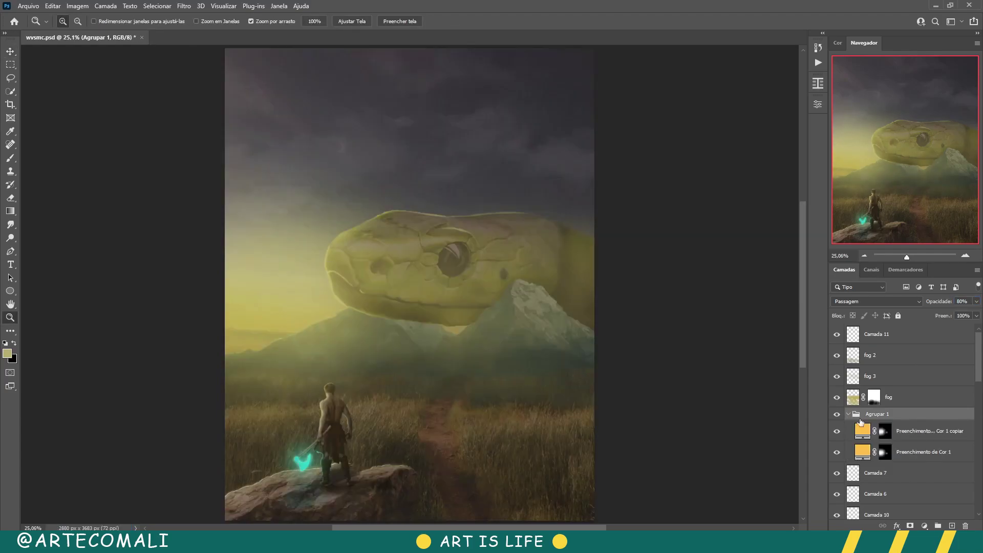
key("b")
right_click(334, 272)
key("Escape")
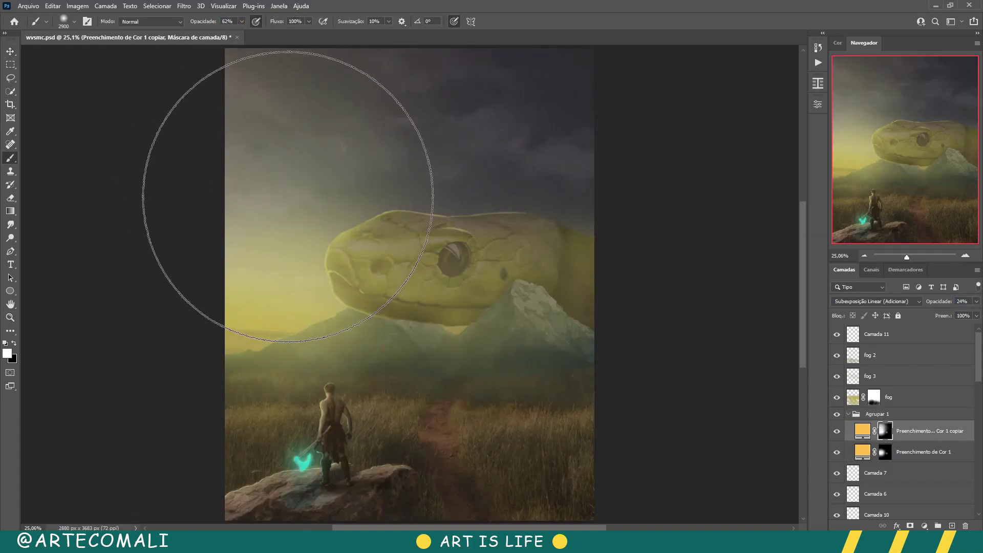
key("9")
key("7")
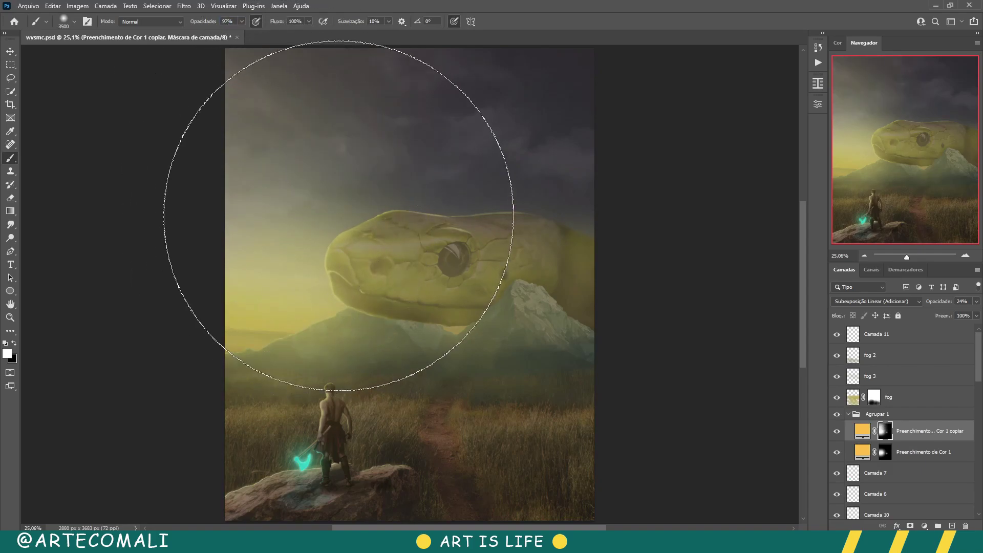
left_click_drag(278, 229, 362, 198)
key("ctrl+z")
key("bracketright")
key("bracketright")
key("bracketright")
key("7")
left_click_drag(352, 242, 260, 260)
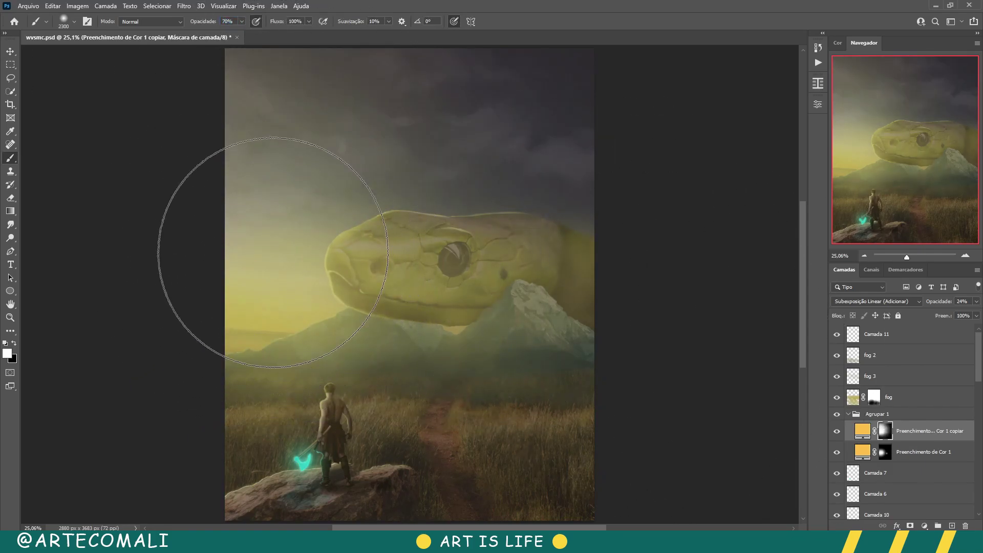
- Toggle the Preenchimento de Cor 1 glow to compare, save, and select the Camada 11 cloud layer
key("z")
left_click(922, 451)
left_click(837, 452)
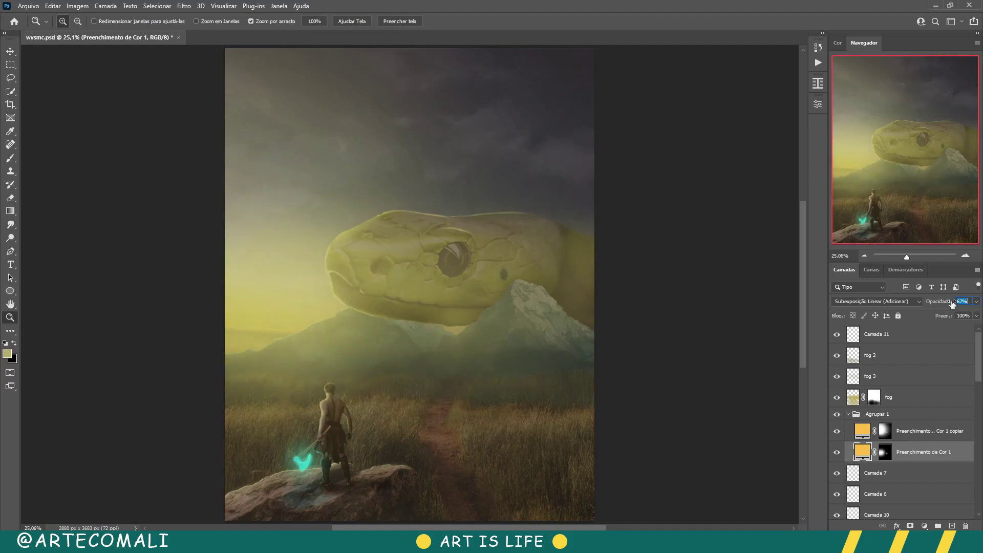
left_click(922, 431)
key("2")
key("3")
key("alt+bracketright")
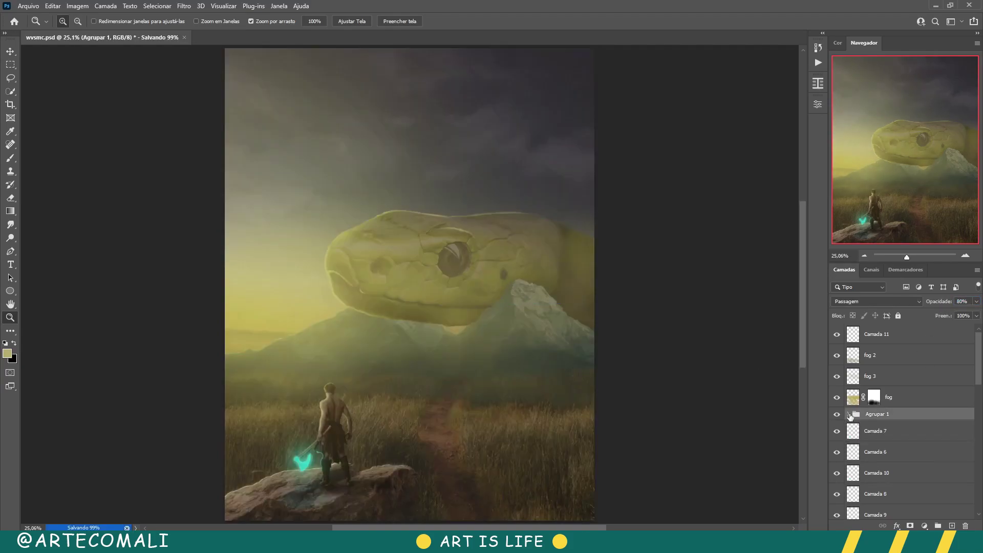
key("alt+bracketright")
key("alt+bracketright")
key("alt+bracketright")
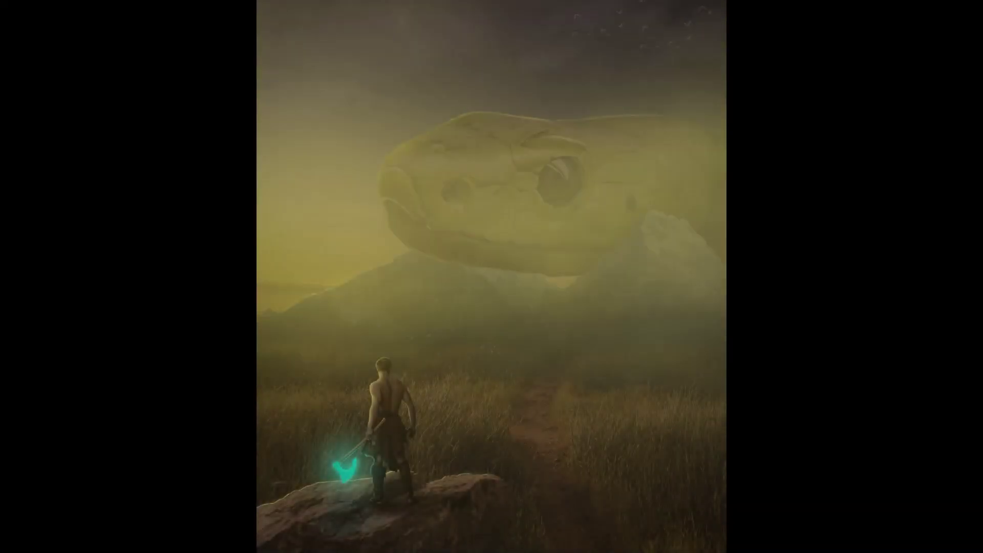